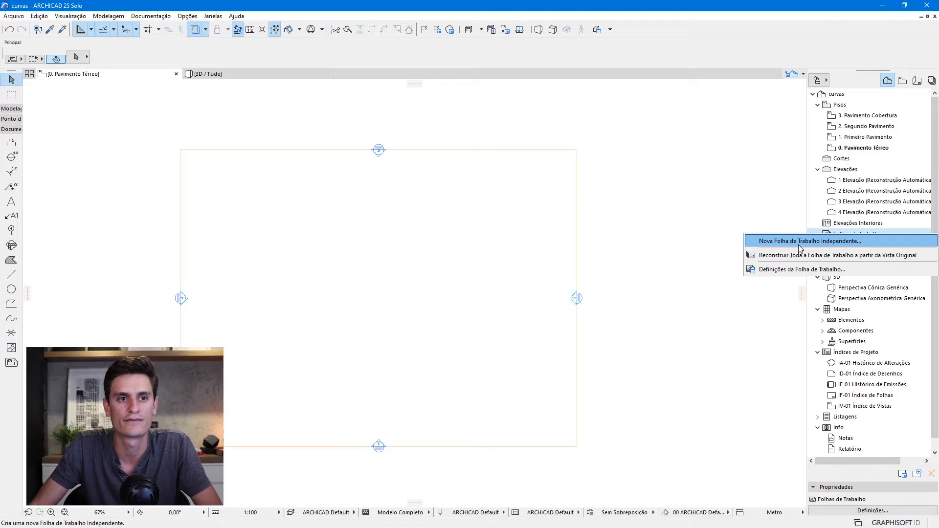
Create an independent worksheet with reference ID W-02 and the name Referência.
{"action": "key", "text": "Tab"}
{"action": "key", "text": "BackSpace"}
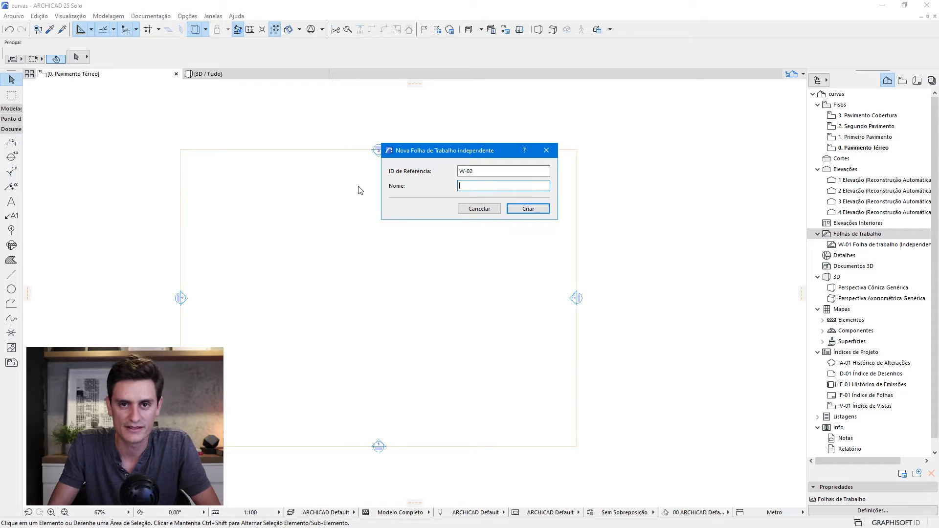
{"action": "type", "text": "Referência"}
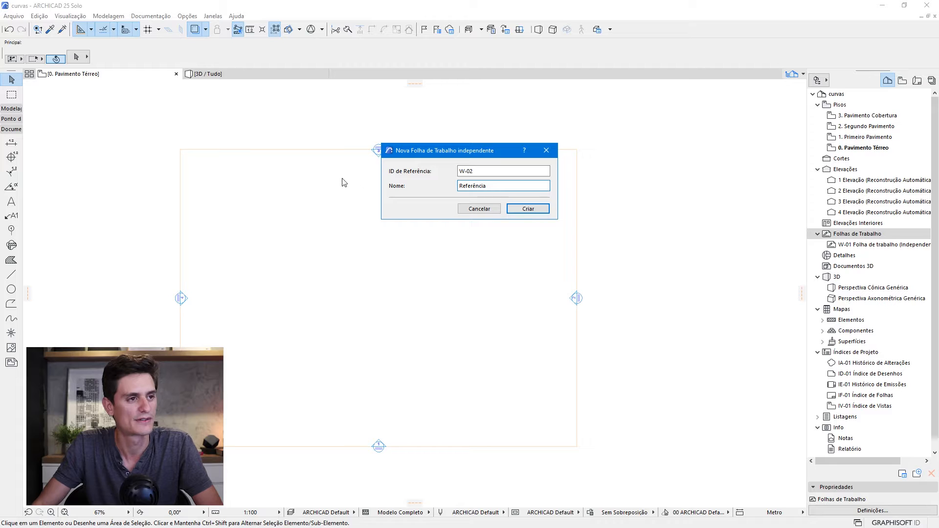
{"action": "left_click", "coordinate": [529, 209]}
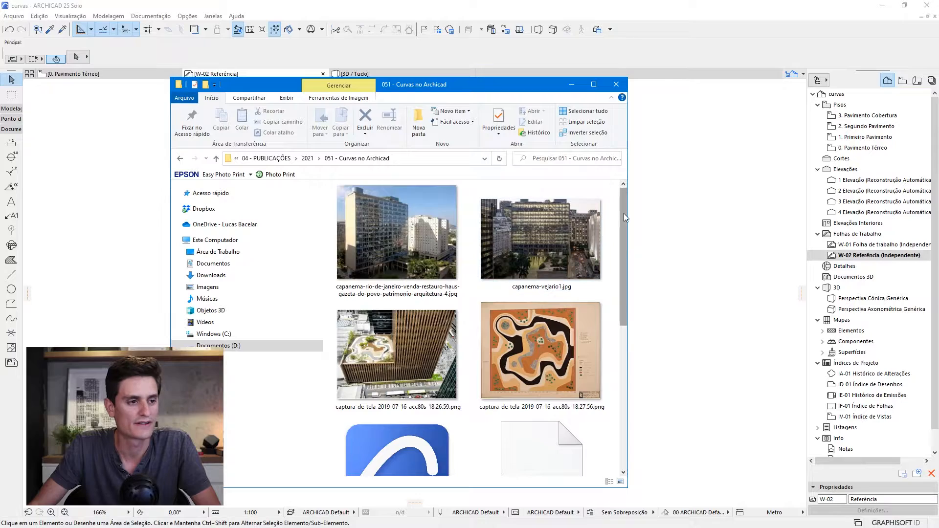
Place the image "palácio gustavo capanema - burle marx.jpg" from the 051 - Curvas no Archicad folder into worksheet W-02.
{"action": "left_click_drag", "start_coordinate": [624, 213], "coordinate": [624, 326]}
{"action": "left_click", "coordinate": [414, 415]}
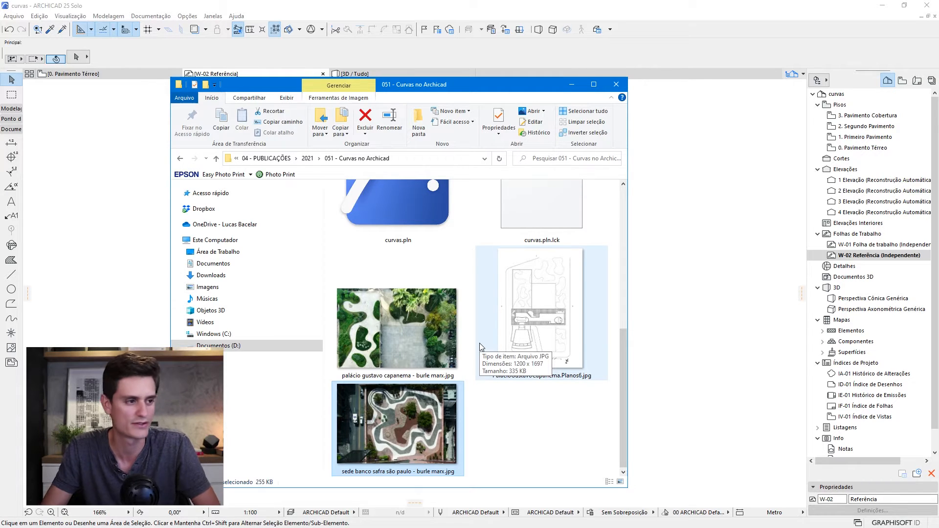
{"action": "left_click_drag", "start_coordinate": [482, 92], "coordinate": [479, 80]}
{"action": "left_click", "coordinate": [378, 333]}
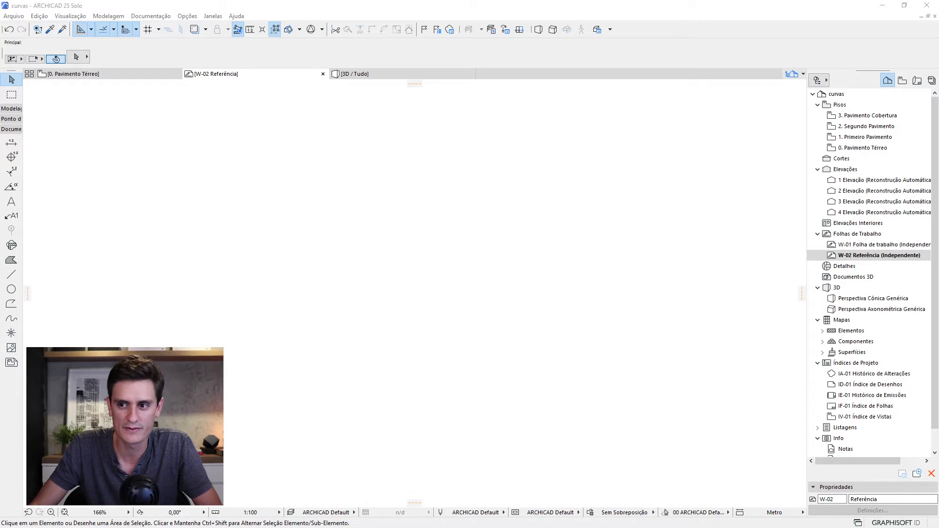
{"action": "left_click_drag", "start_coordinate": [646, 284], "coordinate": [224, 372]}
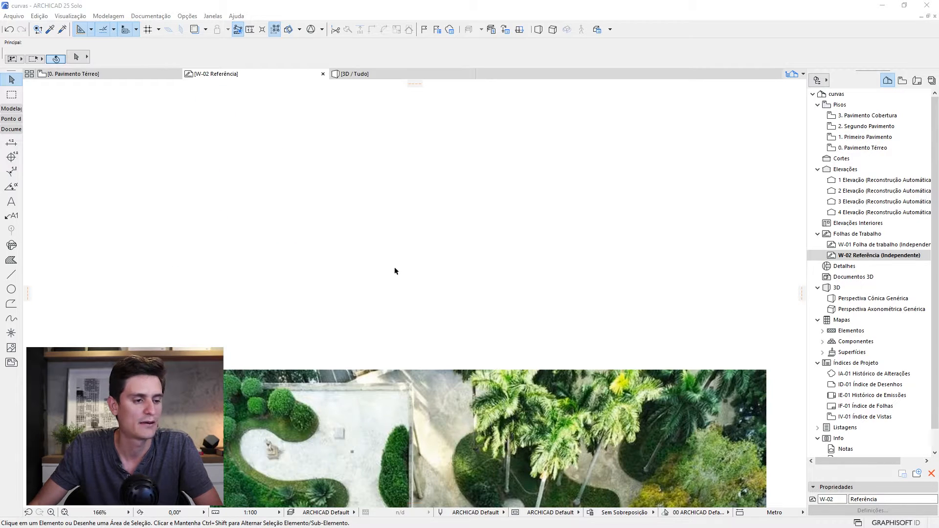
Resize the placed garden image graphically so the horizontal distance across the curved terrace between its side walls becomes 24 m.
{"action": "scroll", "coordinate": [400, 249], "scroll_direction": "down", "scroll_amount": 6}
{"action": "left_click", "coordinate": [328, 341]}
{"action": "scroll", "coordinate": [325, 336], "scroll_direction": "up", "scroll_amount": 2}
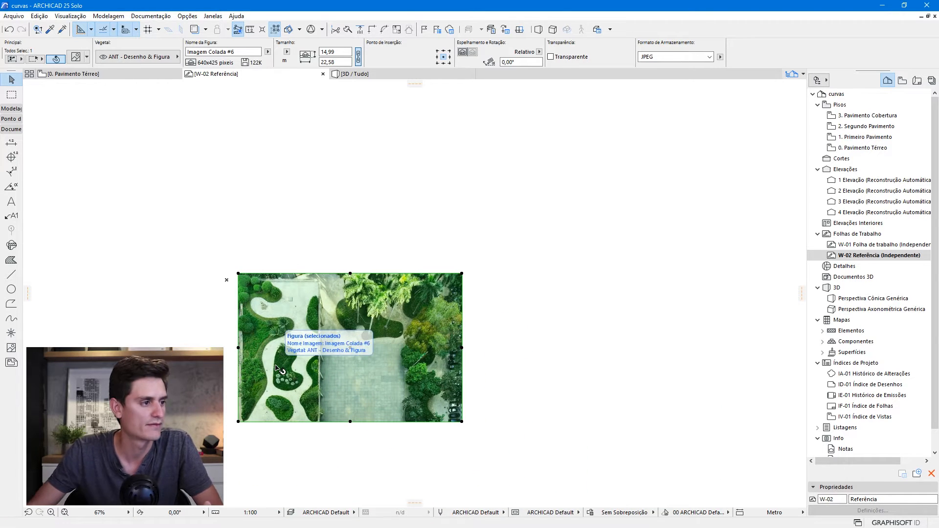
{"action": "scroll", "coordinate": [277, 367], "scroll_direction": "up", "scroll_amount": 3}
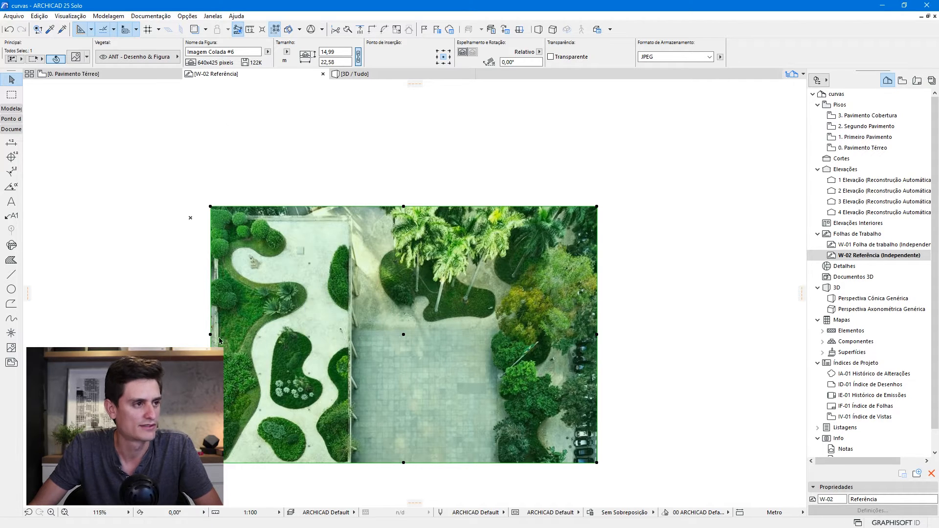
{"action": "left_click", "coordinate": [395, 31]}
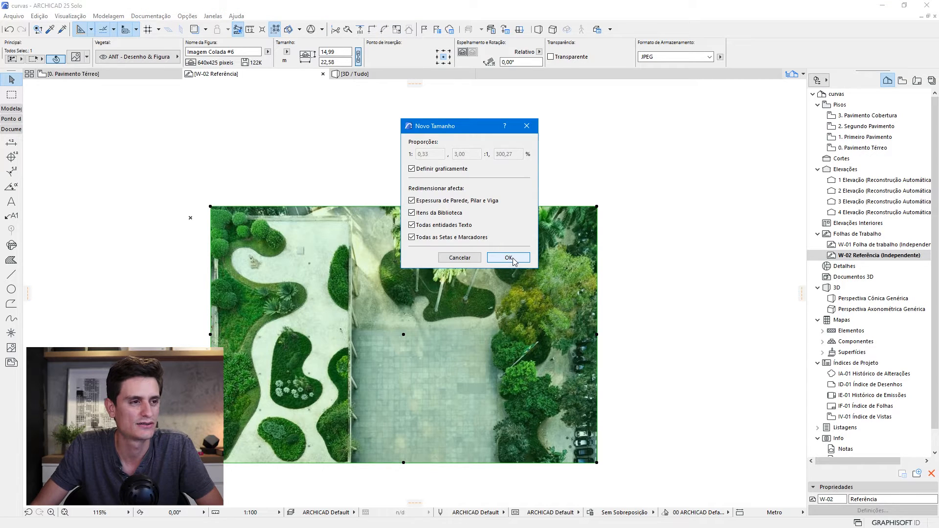
{"action": "left_click", "coordinate": [508, 258]}
{"action": "scroll", "coordinate": [264, 272], "scroll_direction": "up", "scroll_amount": 6}
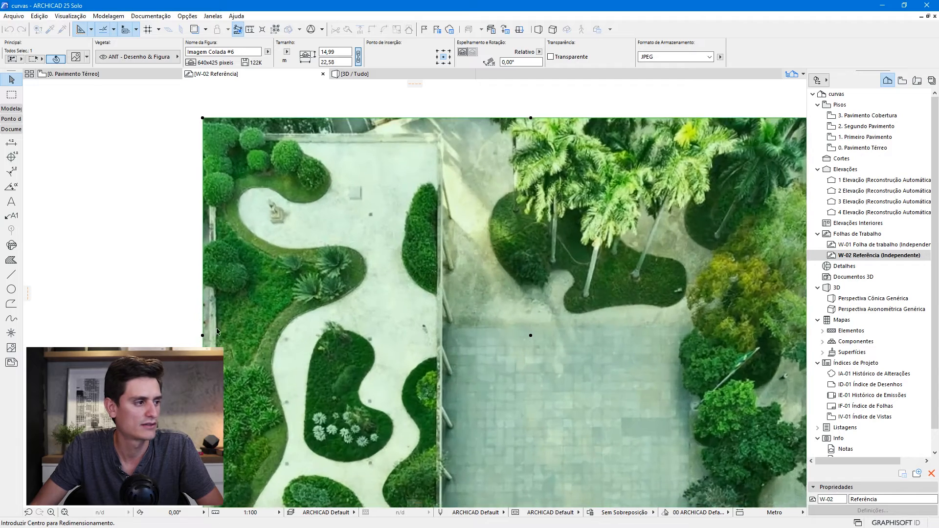
{"action": "left_click", "coordinate": [199, 321]}
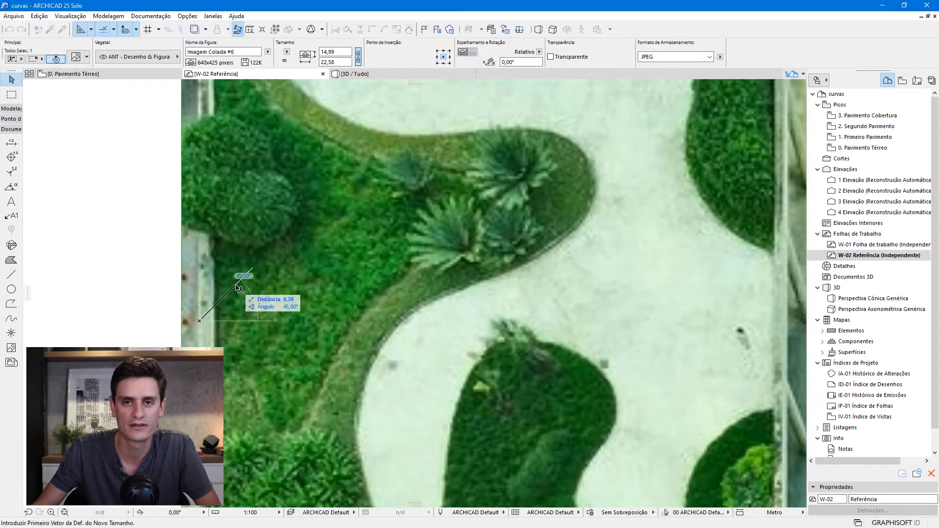
{"action": "scroll", "coordinate": [240, 288], "scroll_direction": "down", "scroll_amount": 1}
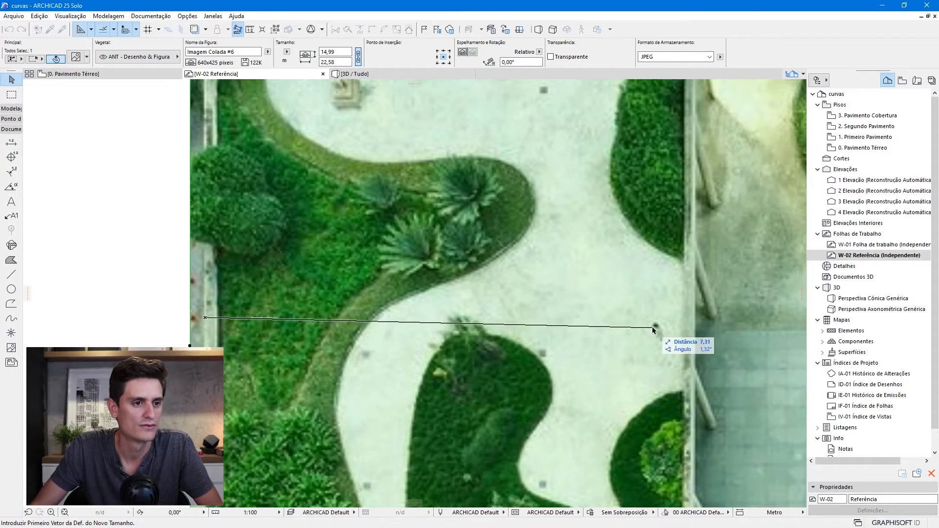
{"action": "left_click", "coordinate": [698, 319]}
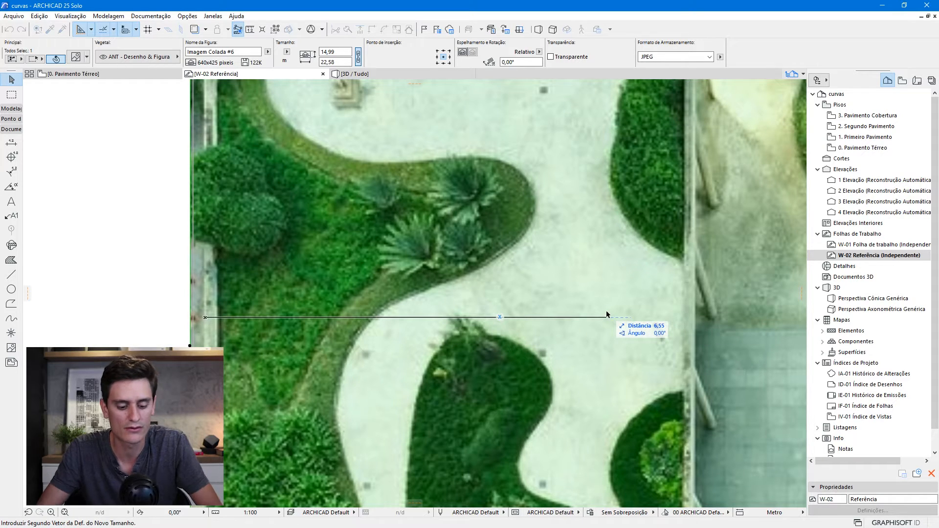
{"action": "type", "text": "24"}
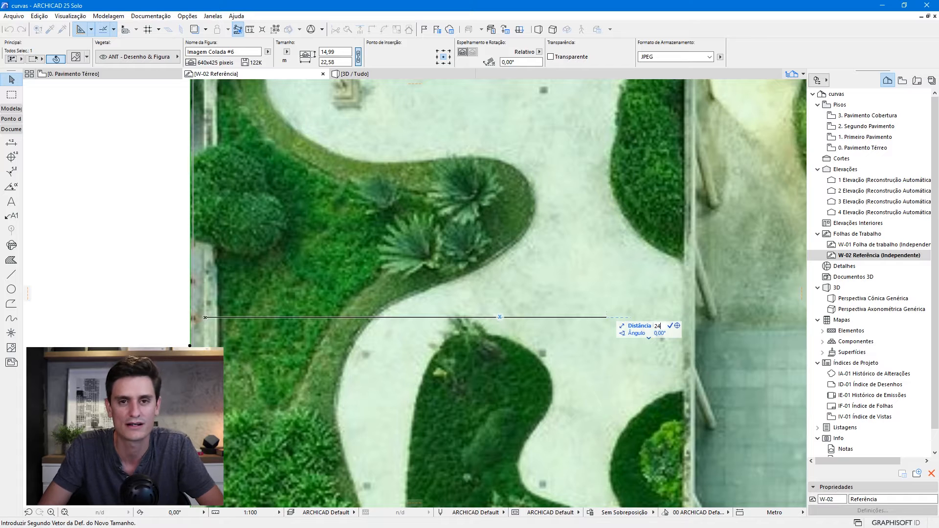
{"action": "key", "text": "Return"}
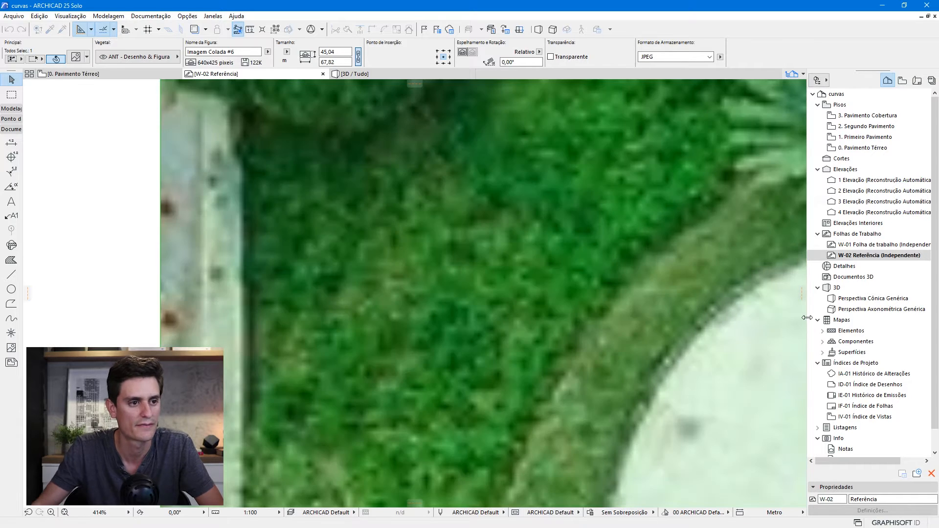
Move the resized garden image upward in the worksheet, using its lower-left corner as the base point.
{"action": "scroll", "coordinate": [304, 360], "scroll_direction": "down", "scroll_amount": 5}
{"action": "scroll", "coordinate": [308, 364], "scroll_direction": "down", "scroll_amount": 5}
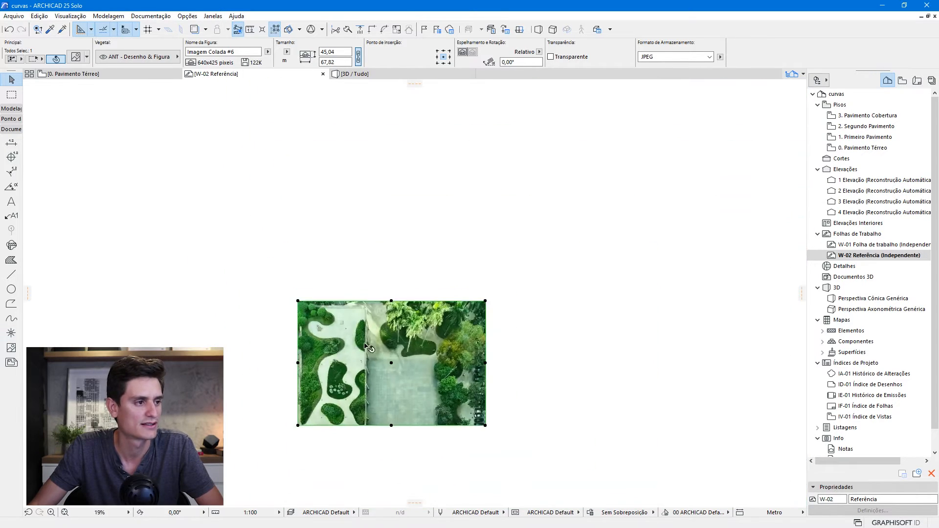
{"action": "scroll", "coordinate": [354, 339], "scroll_direction": "up", "scroll_amount": 2}
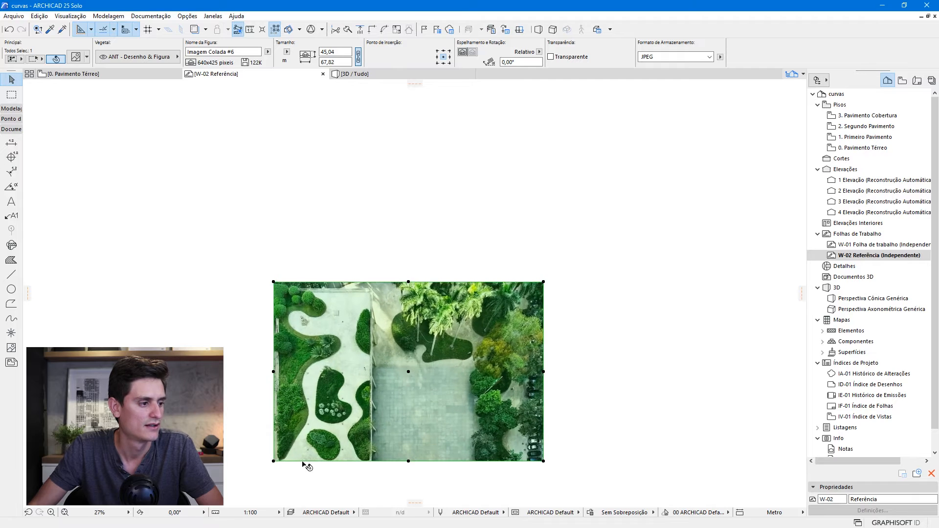
{"action": "left_click", "coordinate": [274, 460]}
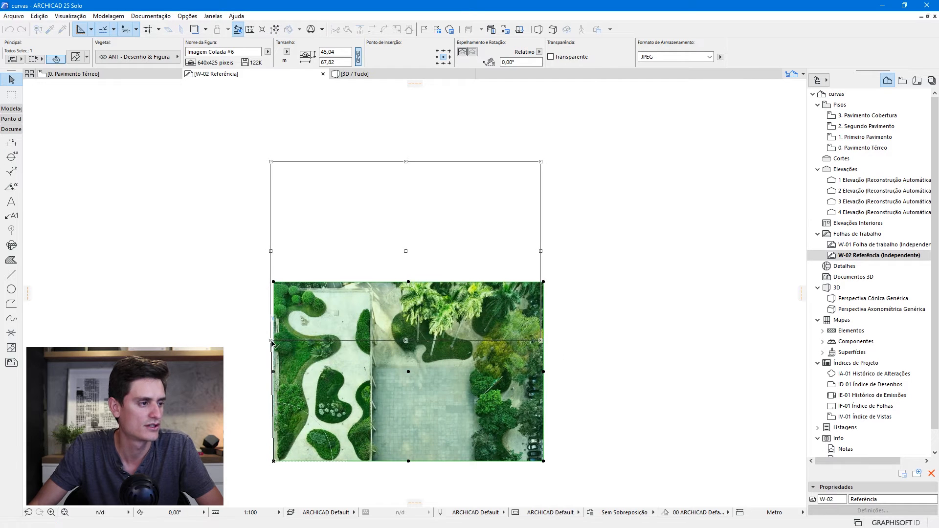
{"action": "left_click", "coordinate": [271, 342]}
{"action": "scroll", "coordinate": [347, 334], "scroll_direction": "up", "scroll_amount": 3}
{"action": "left_click", "coordinate": [263, 422]}
Examine the curves in the two garden reference images placed in worksheet W-01.
{"action": "scroll", "coordinate": [292, 339], "scroll_direction": "down", "scroll_amount": 3}
{"action": "middle_click_drag", "start_coordinate": [287, 232], "coordinate": [331, 263]}
{"action": "scroll", "coordinate": [359, 368], "scroll_direction": "up", "scroll_amount": 3}
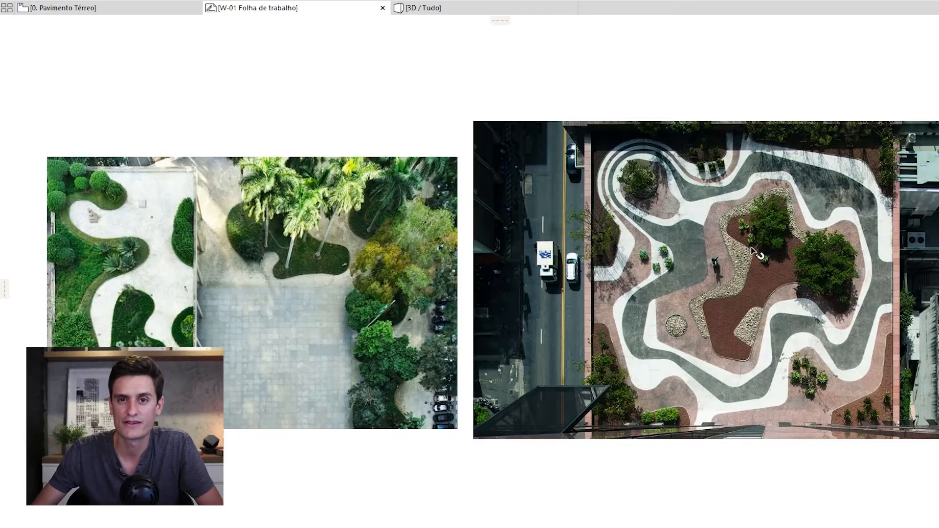
{"action": "scroll", "coordinate": [744, 247], "scroll_direction": "up", "scroll_amount": 5}
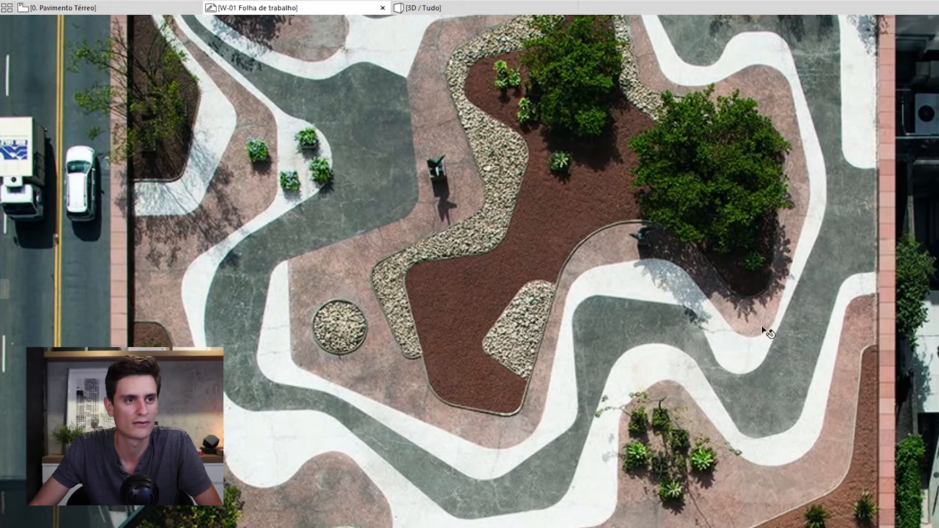
{"action": "scroll", "coordinate": [756, 328], "scroll_direction": "down", "scroll_amount": 2}
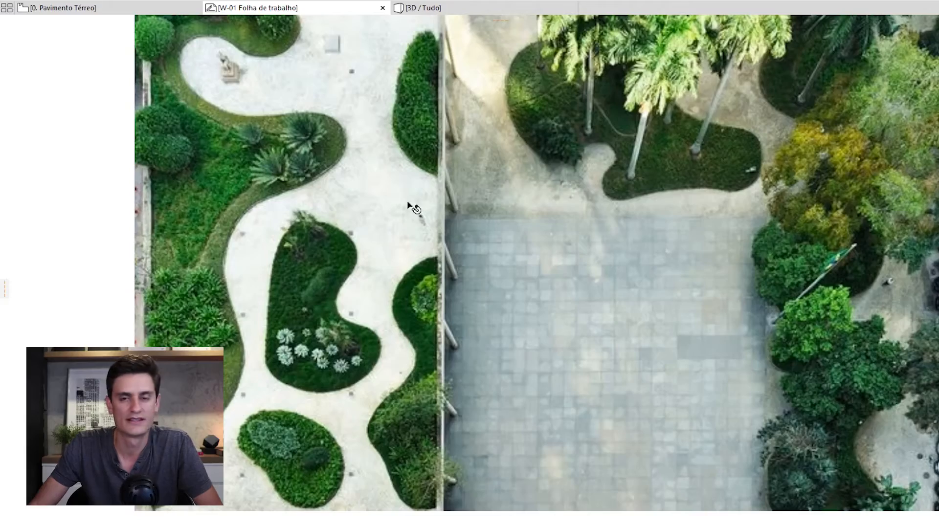
{"action": "left_click", "coordinate": [338, 315]}
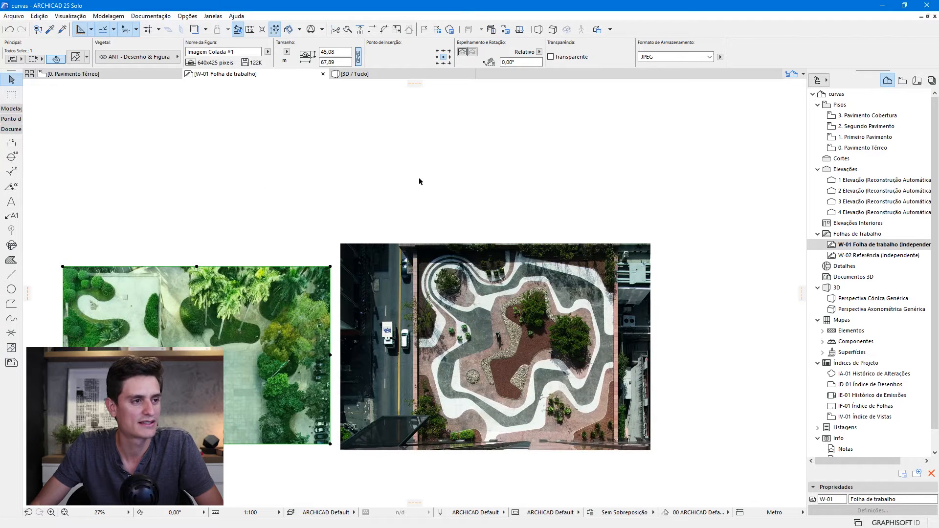
{"action": "left_click", "coordinate": [419, 181]}
Show worksheet W-01 as the trace reference in the 0. Pavimento Térreo floor plan.
{"action": "left_click", "coordinate": [122, 74]}
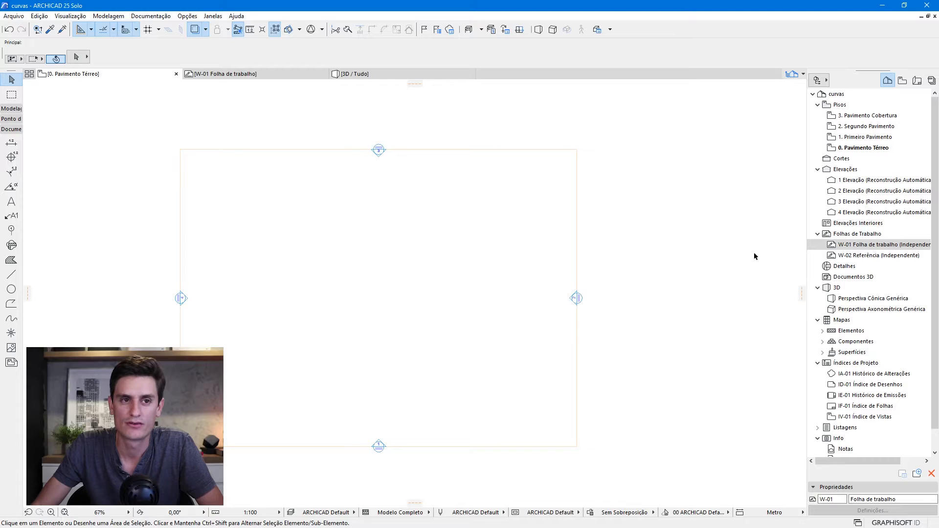
{"action": "right_click", "coordinate": [865, 246]}
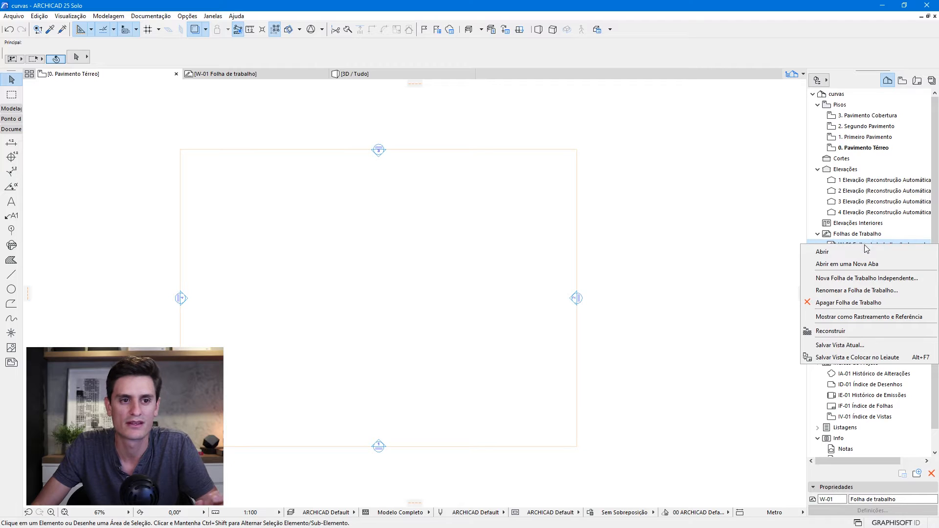
{"action": "left_click", "coordinate": [870, 319]}
{"action": "scroll", "coordinate": [479, 341], "scroll_direction": "down", "scroll_amount": 6}
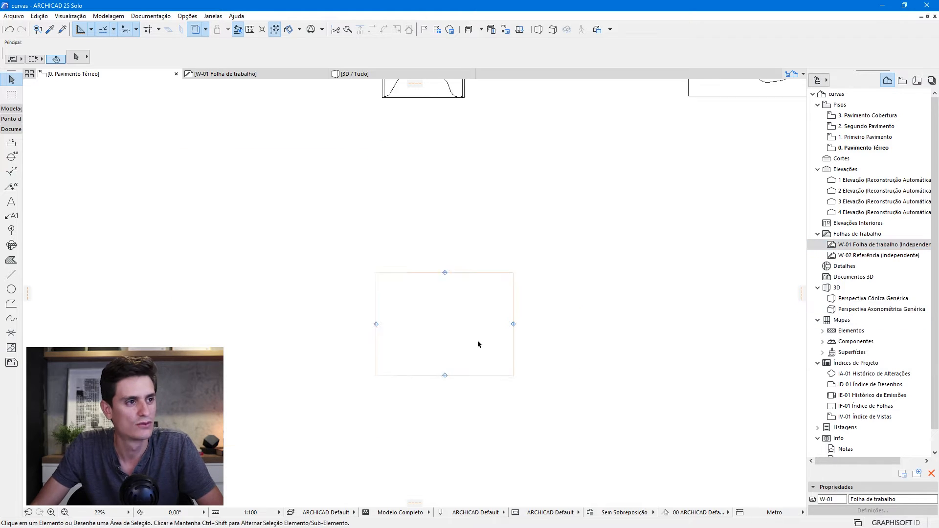
{"action": "middle_click_drag", "start_coordinate": [652, 244], "coordinate": [534, 332]}
{"action": "middle_click_drag", "start_coordinate": [513, 226], "coordinate": [504, 361]}
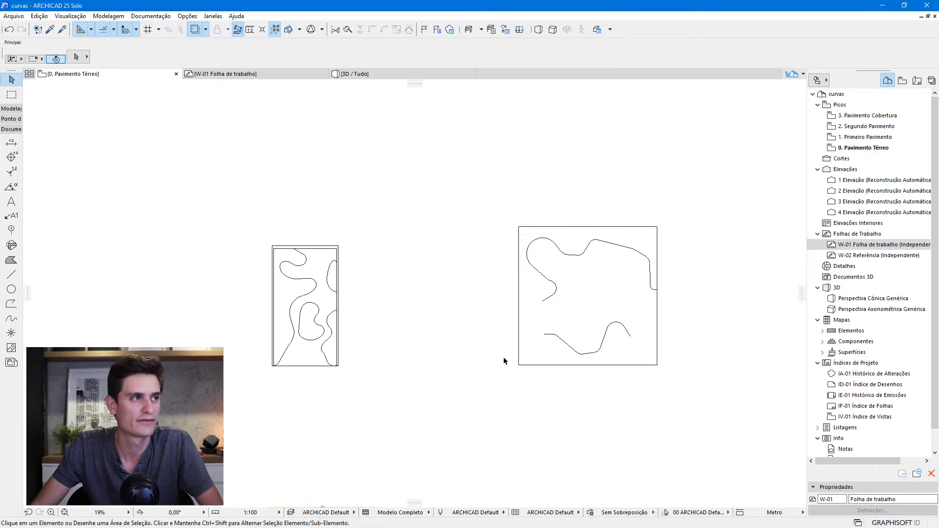
Check what type of element the garden images in worksheet W-01 are, and return to the ground floor plan.
{"action": "left_click", "coordinate": [242, 78]}
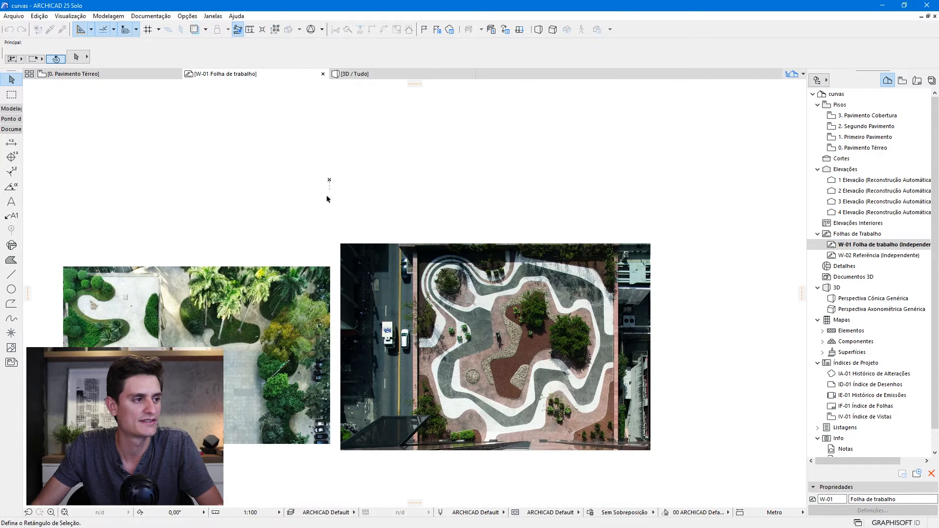
{"action": "left_click", "coordinate": [273, 295]}
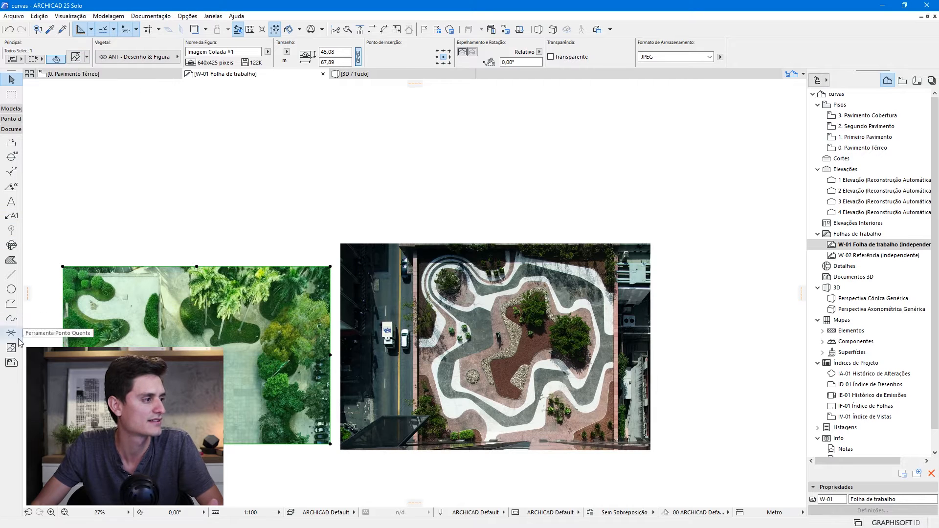
{"action": "left_click", "coordinate": [221, 204]}
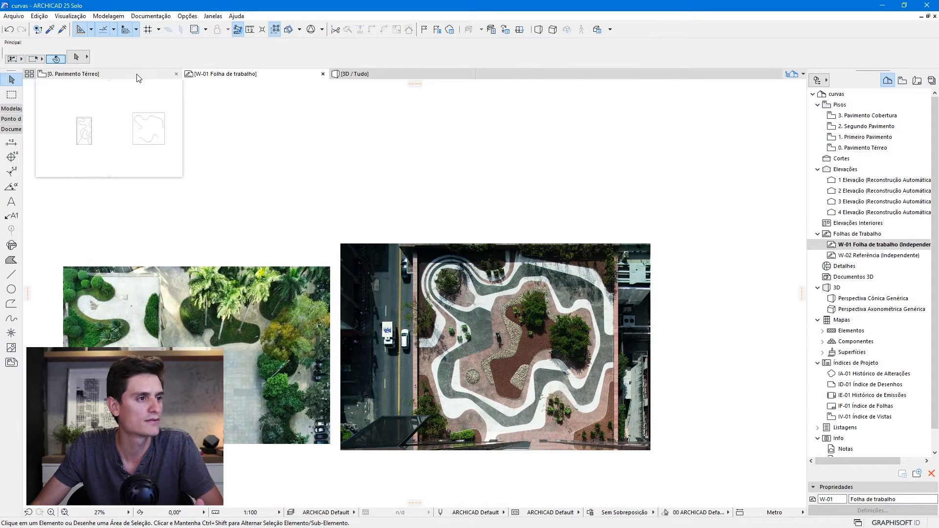
{"action": "left_click", "coordinate": [73, 74]}
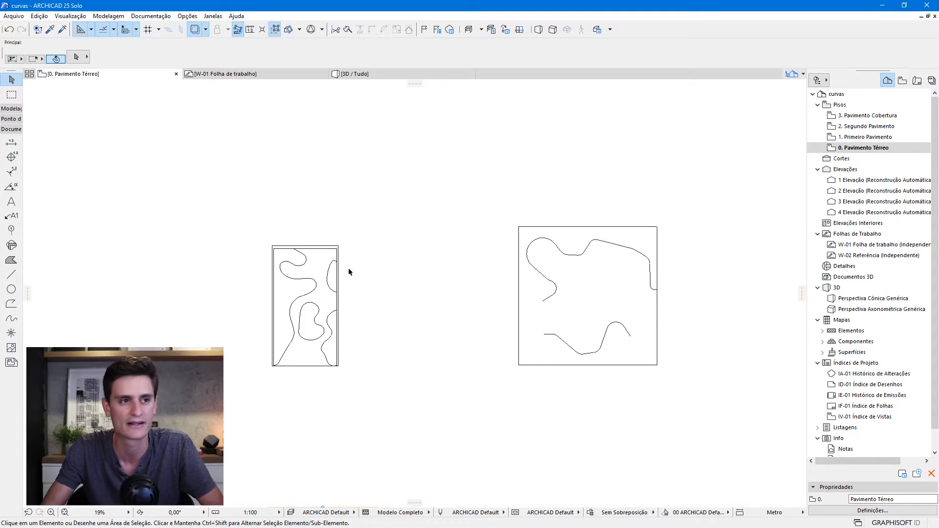
Make Figura elements visible for the W-01 reference in the Trace & Reference settings.
{"action": "left_click", "coordinate": [206, 31]}
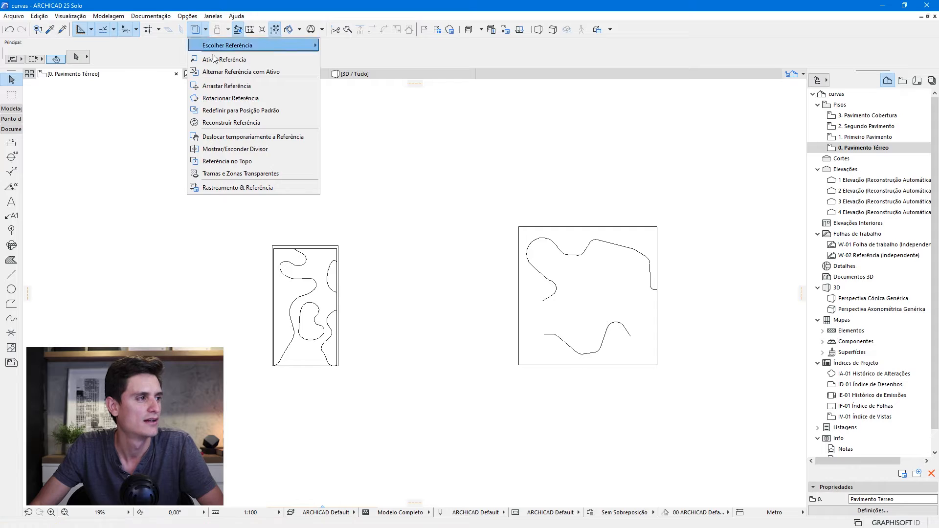
{"action": "left_click", "coordinate": [250, 189]}
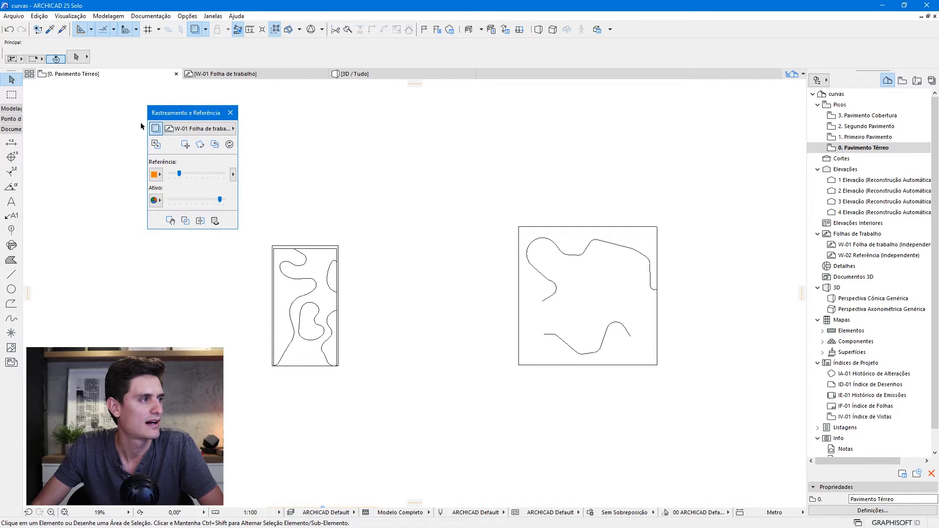
{"action": "left_click", "coordinate": [234, 175]}
{"action": "left_click_drag", "start_coordinate": [338, 142], "coordinate": [335, 213]}
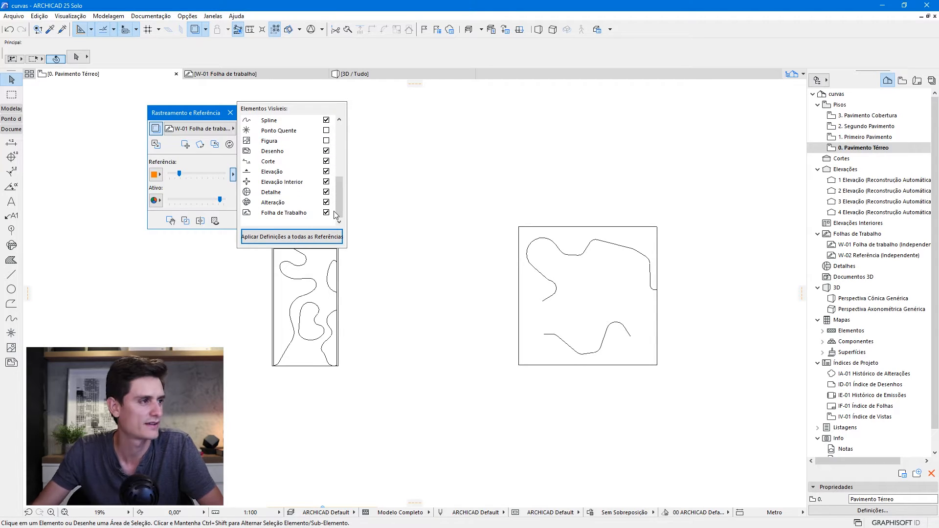
{"action": "mouse_move", "coordinate": [341, 204]}
{"action": "left_mouse_down"}
{"action": "mouse_move", "coordinate": [346, 163]}
{"action": "mouse_move", "coordinate": [336, 198]}
{"action": "left_mouse_up"}
{"action": "left_click", "coordinate": [326, 162]}
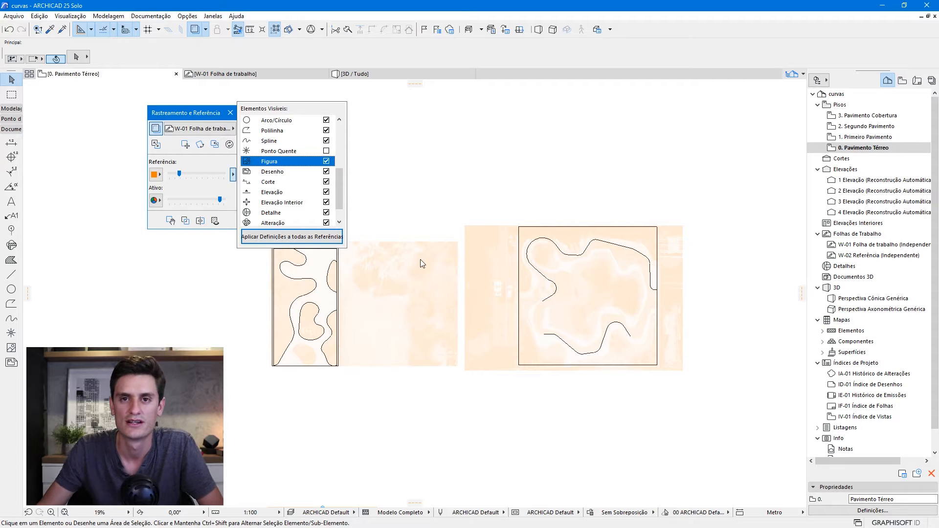
{"action": "left_click", "coordinate": [233, 174]}
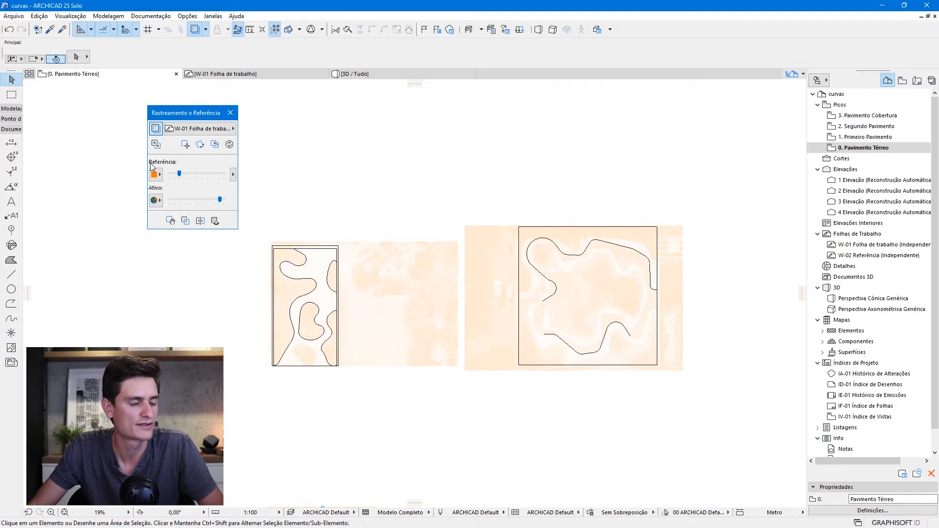
Set the W-01 trace reference colour to uniform blue R:0 G:0 B:255 and reduce its intensity until it is faint.
{"action": "scroll", "coordinate": [305, 297], "scroll_direction": "up", "scroll_amount": 4}
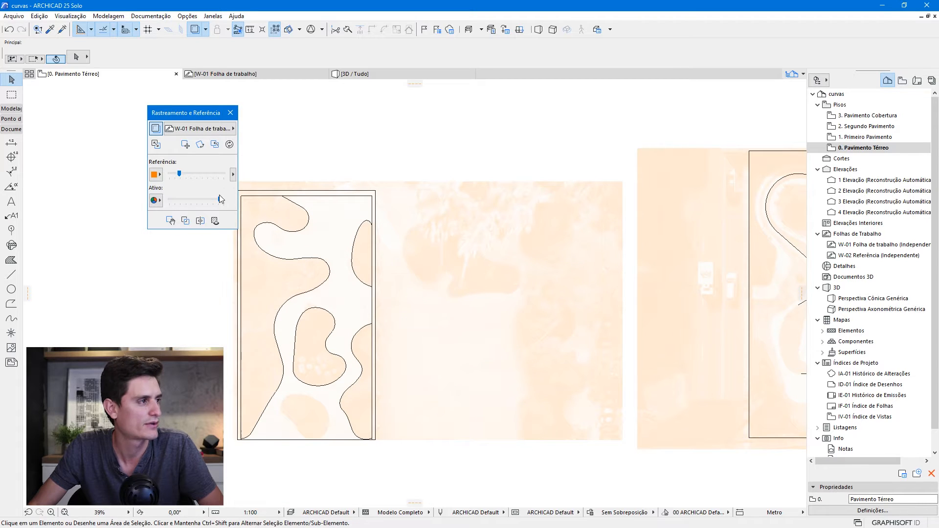
{"action": "left_click", "coordinate": [160, 175]}
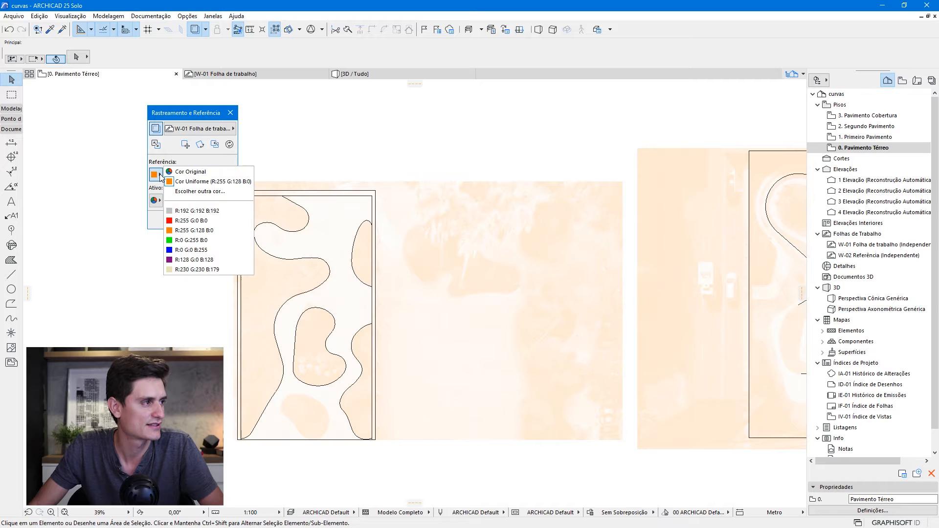
{"action": "left_click", "coordinate": [200, 251]}
{"action": "left_click_drag", "start_coordinate": [182, 174], "coordinate": [210, 174]}
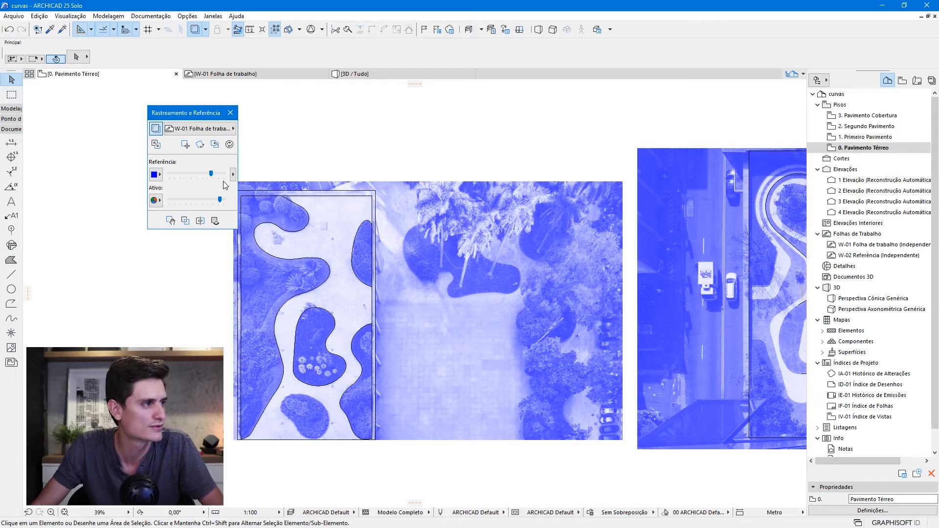
{"action": "left_click_drag", "start_coordinate": [213, 175], "coordinate": [180, 174]}
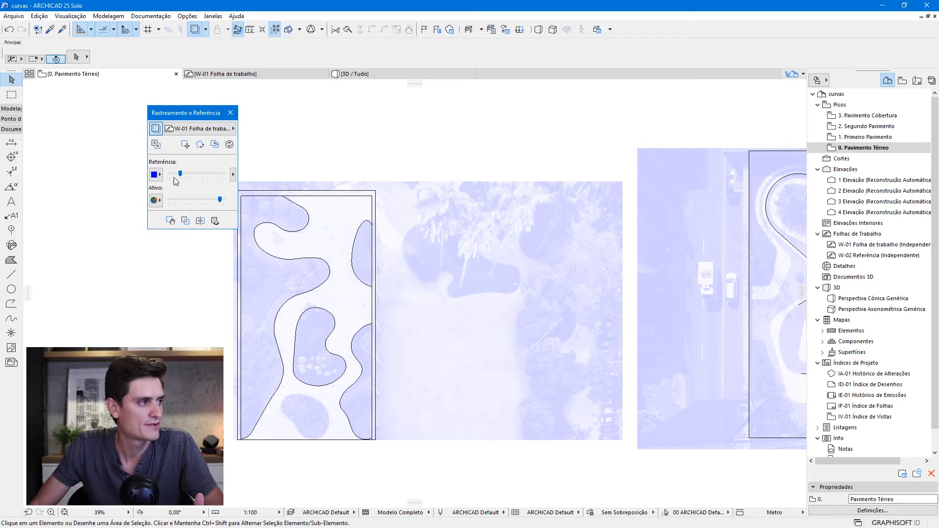
{"action": "left_click_drag", "start_coordinate": [181, 175], "coordinate": [178, 175]}
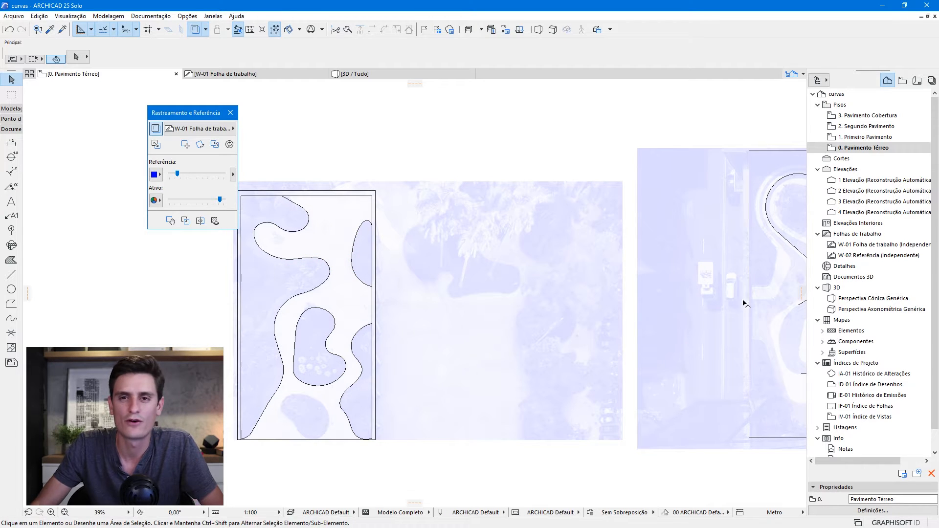
{"action": "left_click", "coordinate": [231, 112]}
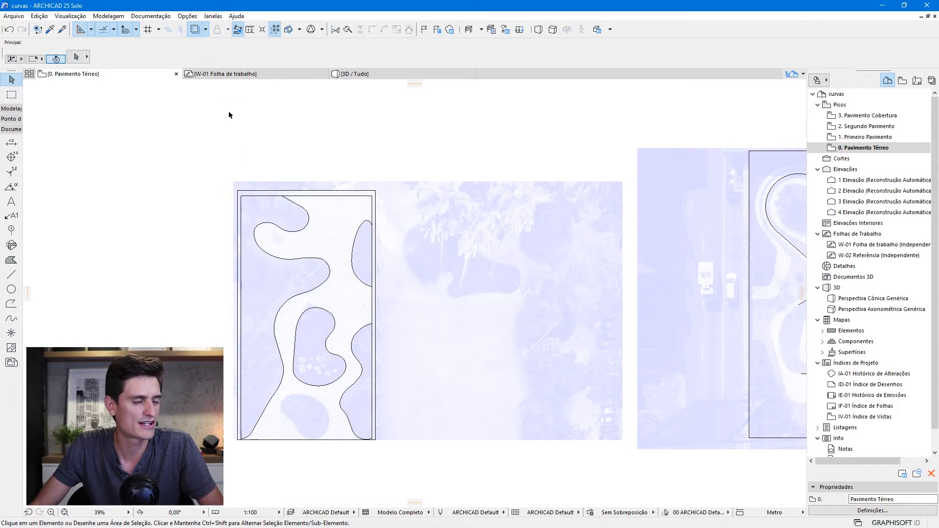
Examine the traced curves over both garden images and locate the unfinished stretches of the larger garden's outline.
{"action": "scroll", "coordinate": [317, 293], "scroll_direction": "down", "scroll_amount": 2}
{"action": "scroll", "coordinate": [316, 293], "scroll_direction": "down", "scroll_amount": 2}
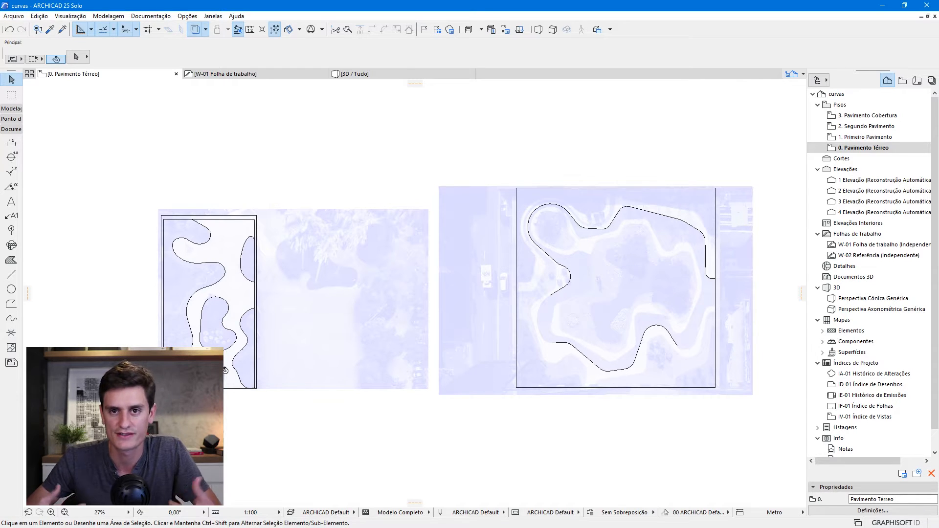
{"action": "scroll", "coordinate": [742, 361], "scroll_direction": "up", "scroll_amount": 6}
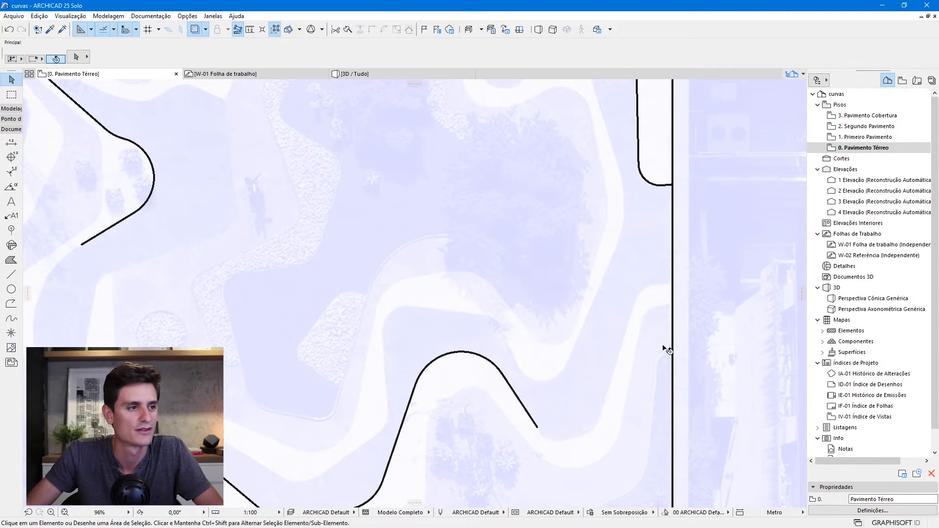
{"action": "scroll", "coordinate": [667, 349], "scroll_direction": "down", "scroll_amount": 6}
{"action": "scroll", "coordinate": [556, 262], "scroll_direction": "up", "scroll_amount": 6}
{"action": "left_click", "coordinate": [561, 254]}
{"action": "left_click", "coordinate": [563, 435]}
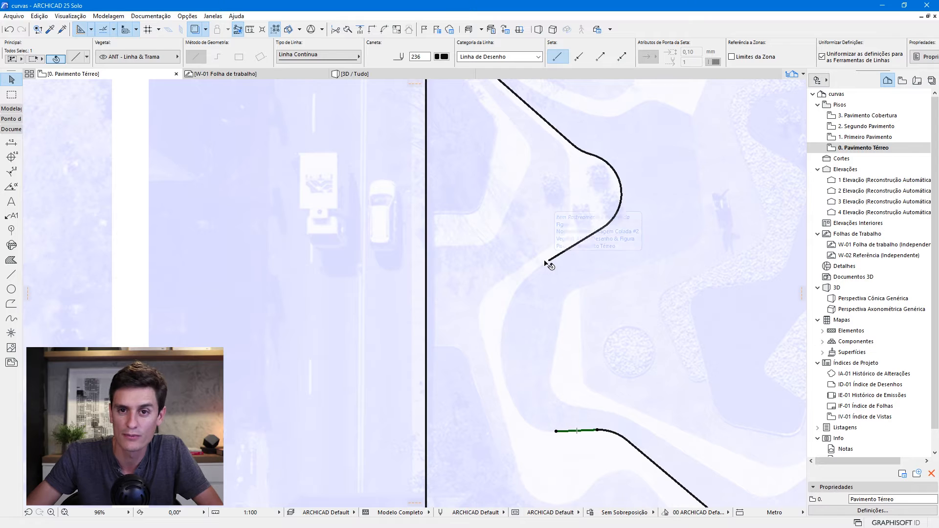
{"action": "key", "text": "Escape"}
{"action": "scroll", "coordinate": [649, 251], "scroll_direction": "down", "scroll_amount": 5}
{"action": "scroll", "coordinate": [313, 337], "scroll_direction": "up", "scroll_amount": 8}
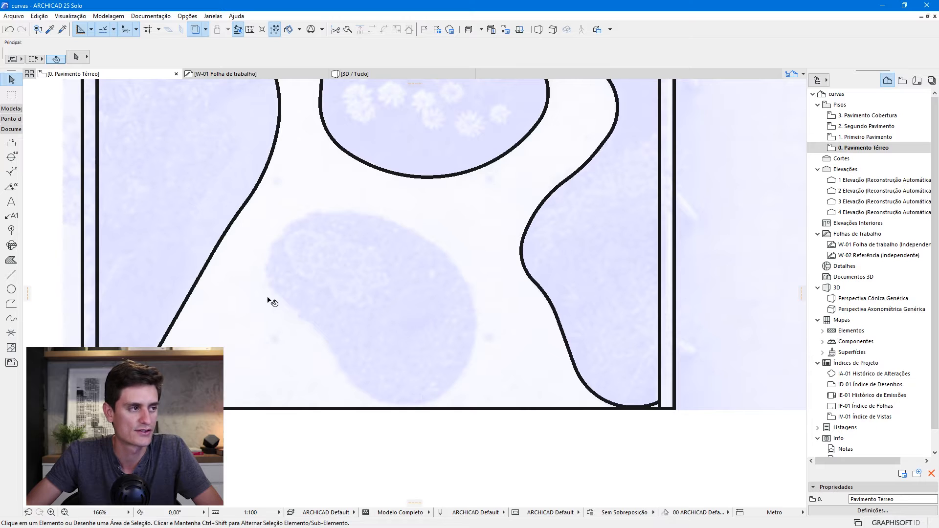
{"action": "scroll", "coordinate": [643, 306], "scroll_direction": "down", "scroll_amount": 5}
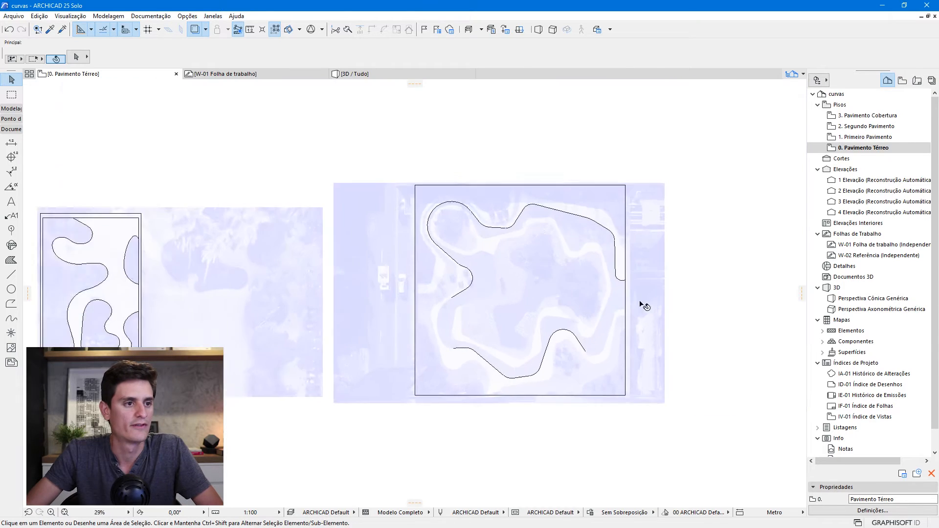
{"action": "scroll", "coordinate": [575, 315], "scroll_direction": "up", "scroll_amount": 3}
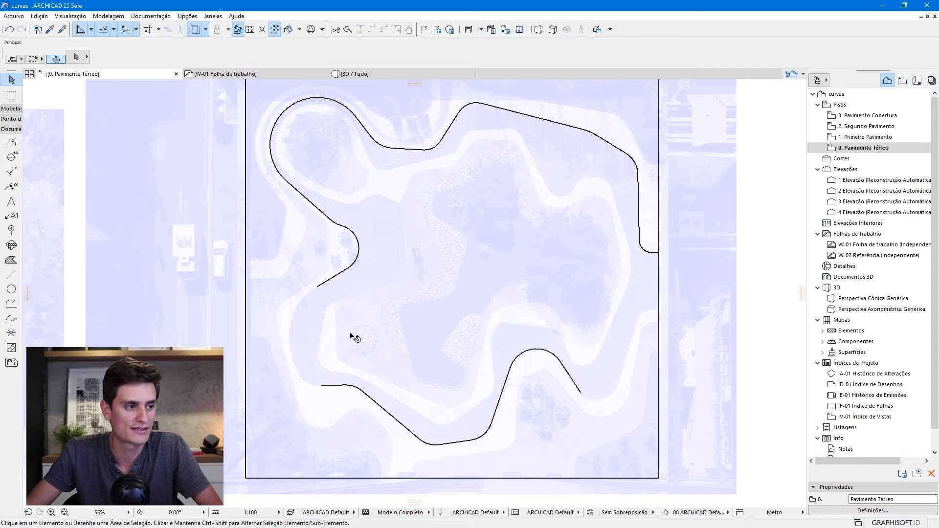
{"action": "scroll", "coordinate": [356, 338], "scroll_direction": "up", "scroll_amount": 2}
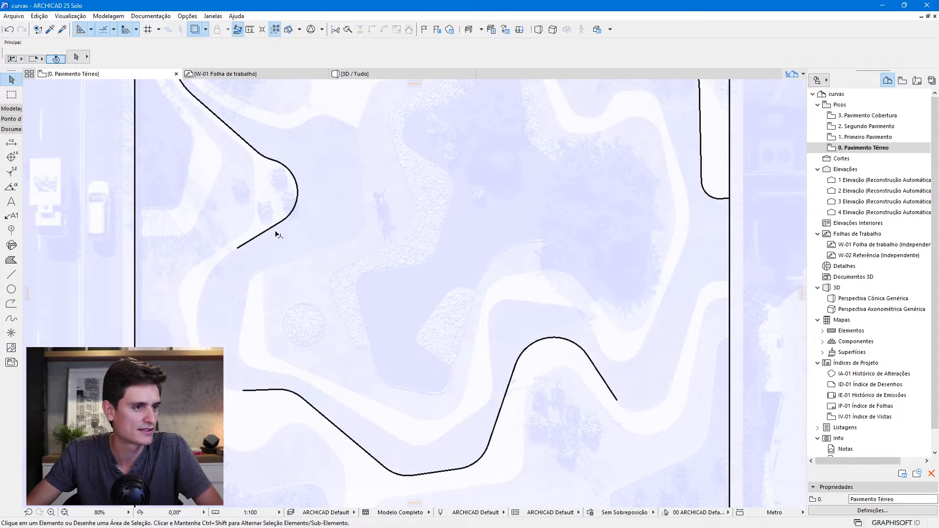
{"action": "middle_click_drag", "start_coordinate": [533, 247], "coordinate": [463, 265]}
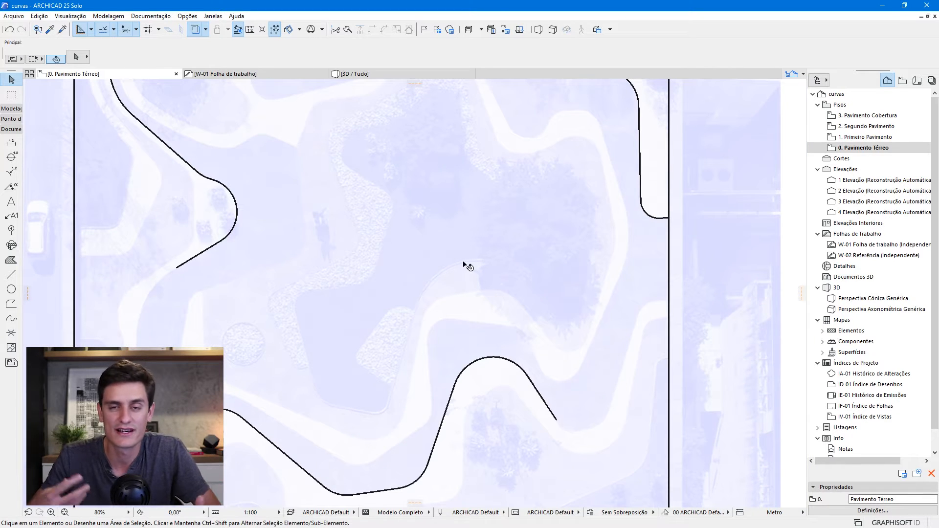
{"action": "scroll", "coordinate": [423, 181], "scroll_direction": "down", "scroll_amount": 6}
{"action": "scroll", "coordinate": [489, 205], "scroll_direction": "up", "scroll_amount": 3}
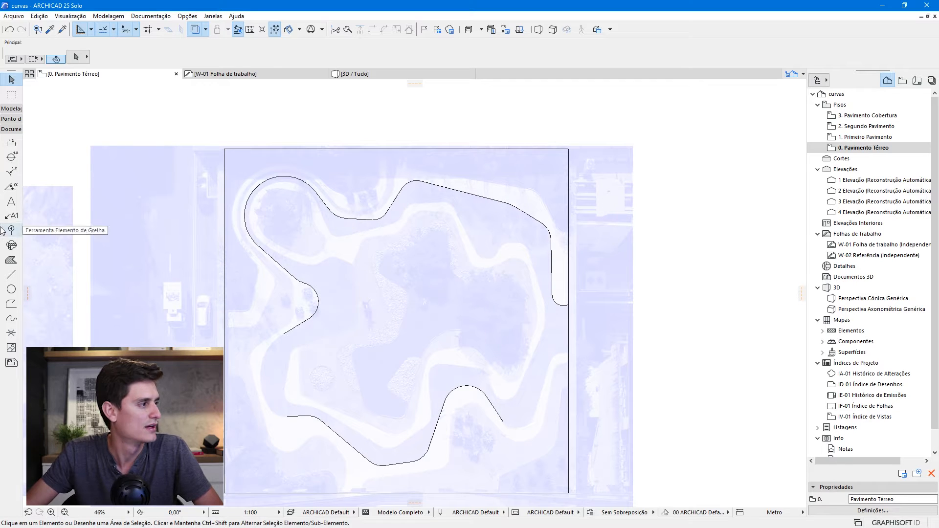
Check which parts of the traced garden outline are straight segments by selecting every line.
{"action": "left_click", "coordinate": [11, 274]}
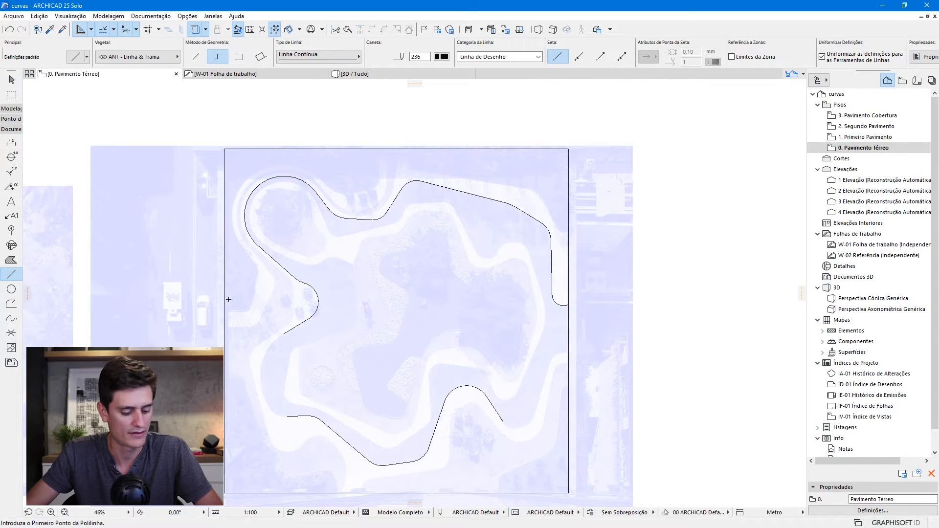
{"action": "key", "text": "ctrl+a"}
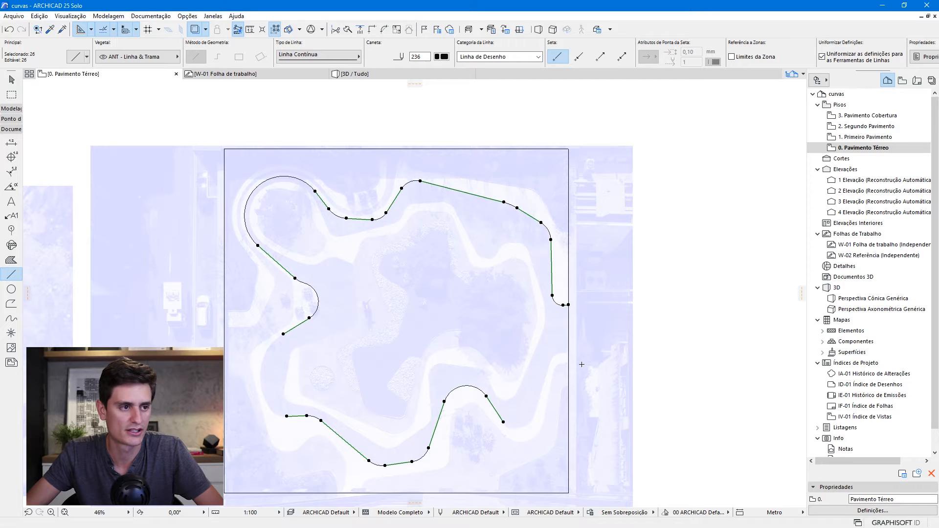
{"action": "key", "text": "Escape"}
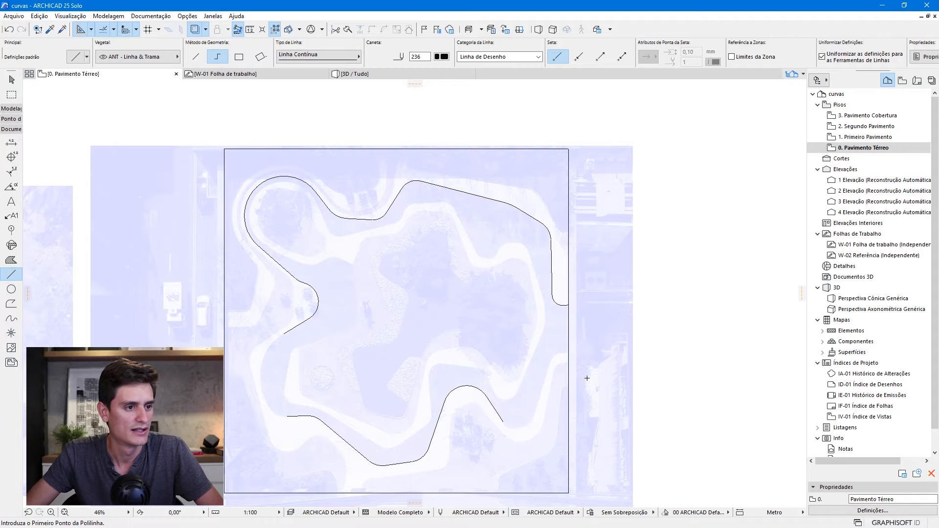
Trace the short straight segment of the path edge beside the larger garden's right boundary with the Line tool.
{"action": "scroll", "coordinate": [417, 329], "scroll_direction": "up", "scroll_amount": 6}
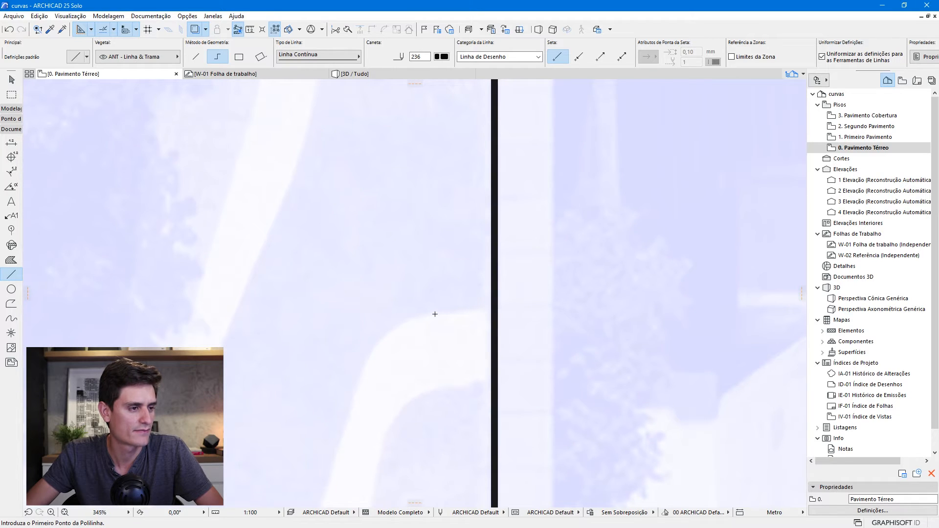
{"action": "left_click", "coordinate": [435, 314]}
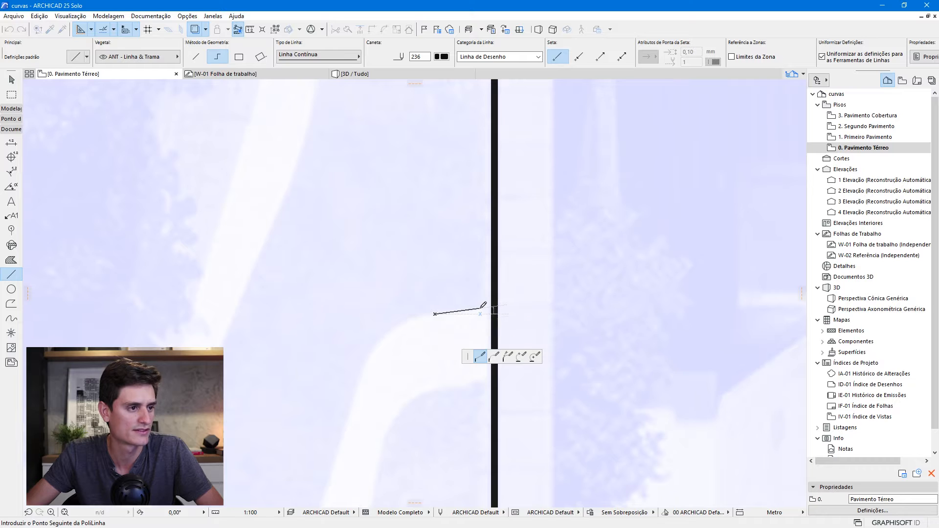
{"action": "double_click", "coordinate": [483, 308]}
Trace the long sloping straight segment of the path edge below the short boundary segment.
{"action": "scroll", "coordinate": [528, 321], "scroll_direction": "down", "scroll_amount": 5}
{"action": "middle_click_drag", "start_coordinate": [465, 416], "coordinate": [443, 322]}
{"action": "scroll", "coordinate": [399, 405], "scroll_direction": "up", "scroll_amount": 1}
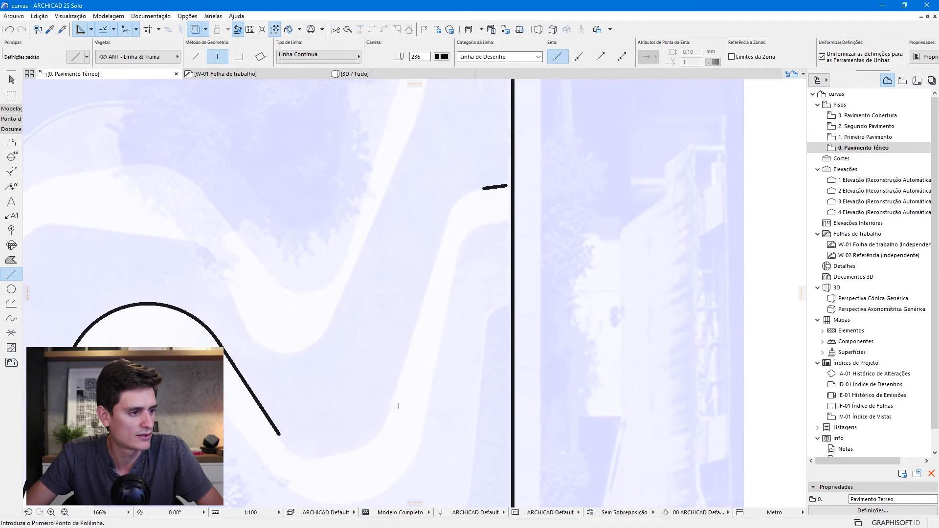
{"action": "left_click", "coordinate": [396, 390]}
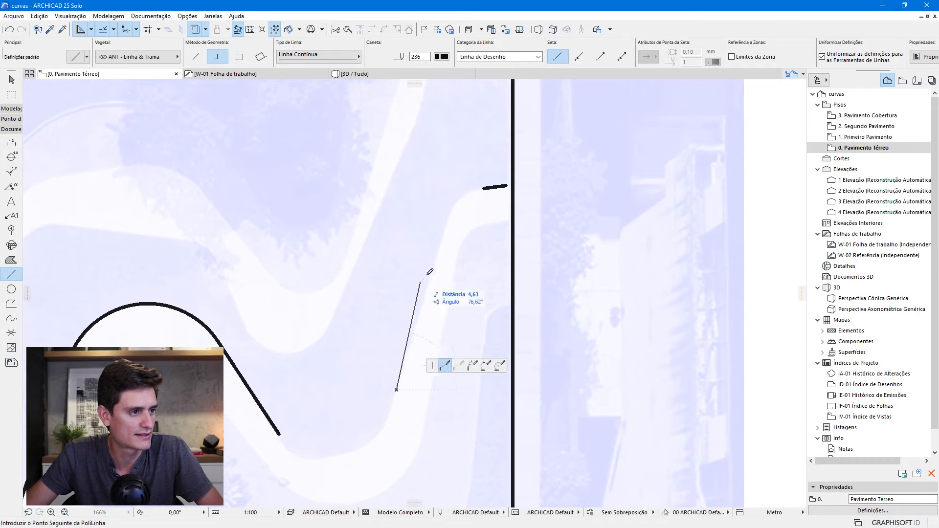
{"action": "left_click", "coordinate": [436, 251]}
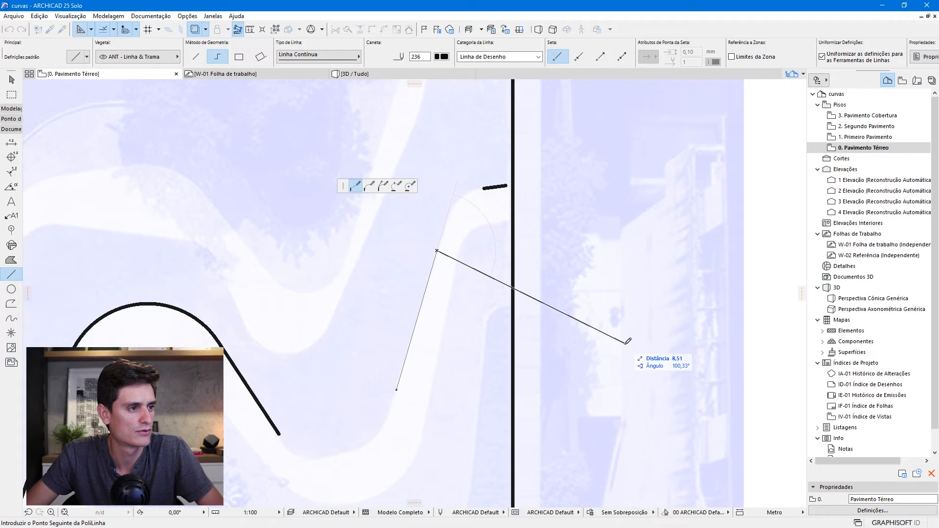
{"action": "double_click", "coordinate": [436, 251]}
Trace a short straight segment about 1.4 m long along the lowest part of the path edge between the two sloping lines.
{"action": "middle_click_drag", "start_coordinate": [353, 427], "coordinate": [370, 324]}
{"action": "scroll", "coordinate": [353, 350], "scroll_direction": "up", "scroll_amount": 5}
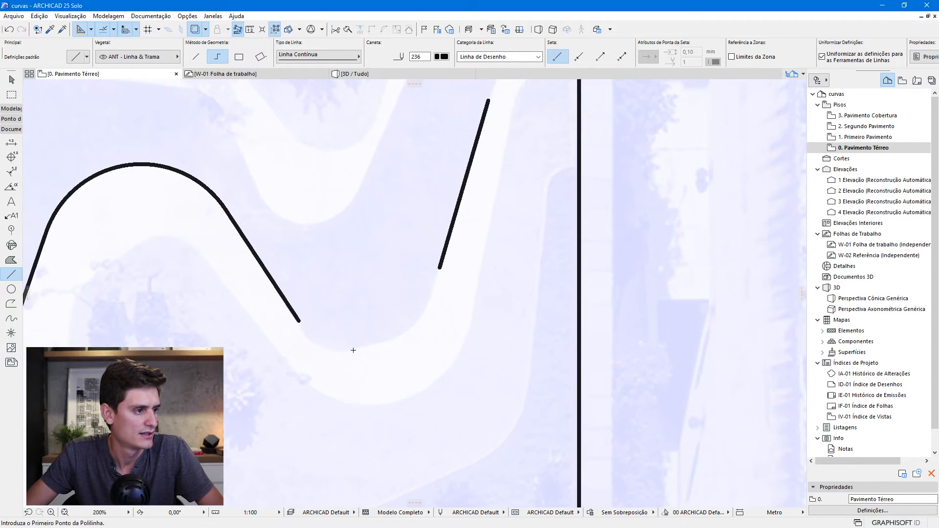
{"action": "left_click", "coordinate": [343, 347]}
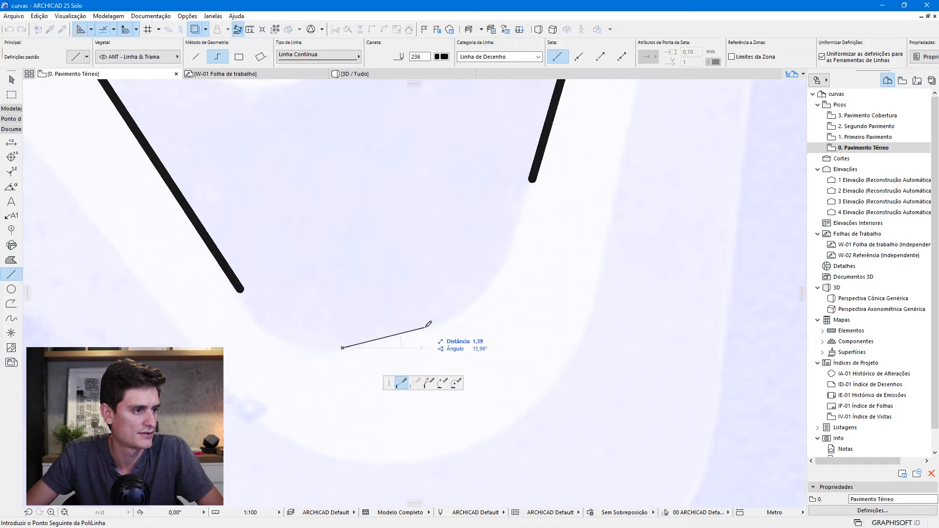
{"action": "left_click", "coordinate": [429, 326]}
{"action": "left_click", "coordinate": [429, 326]}
{"action": "scroll", "coordinate": [467, 339], "scroll_direction": "down", "scroll_amount": 4}
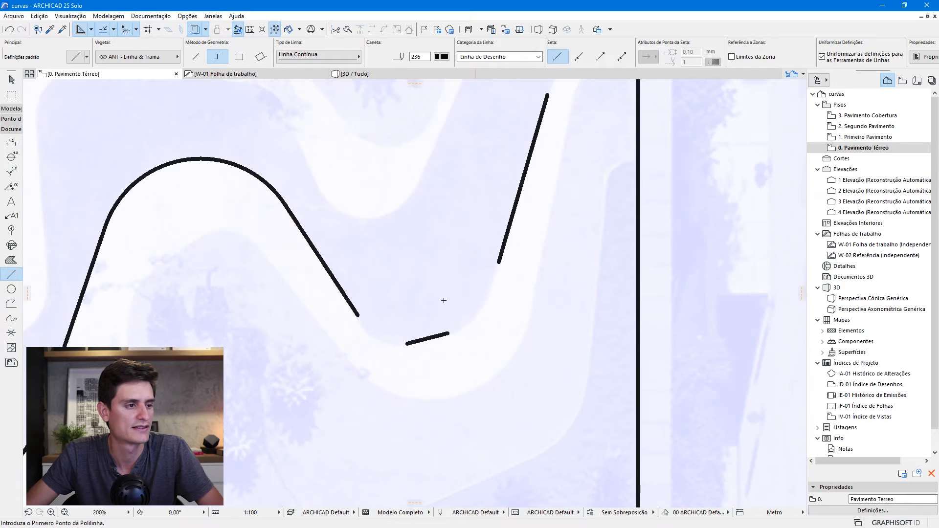
{"action": "scroll", "coordinate": [444, 300], "scroll_direction": "down", "scroll_amount": 3}
{"action": "scroll", "coordinate": [568, 198], "scroll_direction": "up", "scroll_amount": 3}
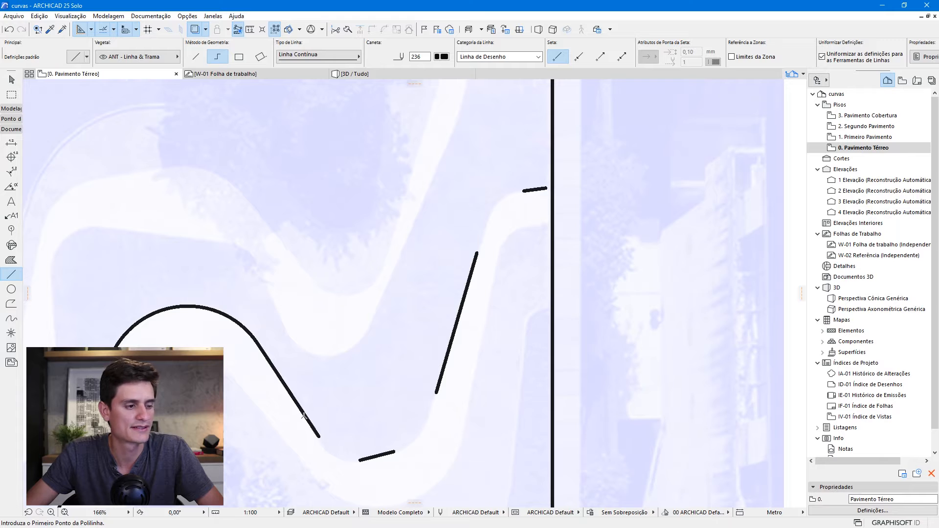
Try to fillet the descending line and the short lowest segment with a radius of 3,00.
{"action": "key", "text": "Escape"}
{"action": "left_click", "coordinate": [307, 418]}
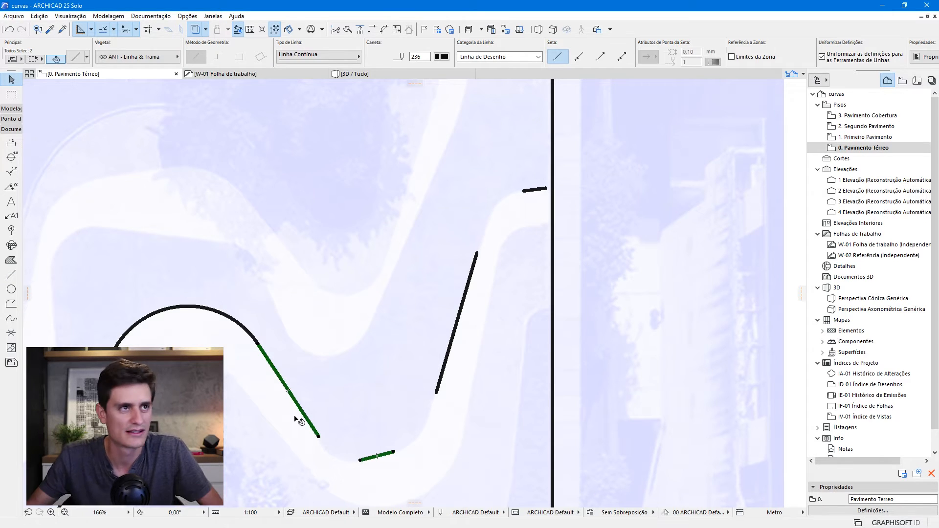
{"action": "left_click", "coordinate": [385, 31]}
{"action": "left_click_drag", "start_coordinate": [362, 47], "coordinate": [345, 107]}
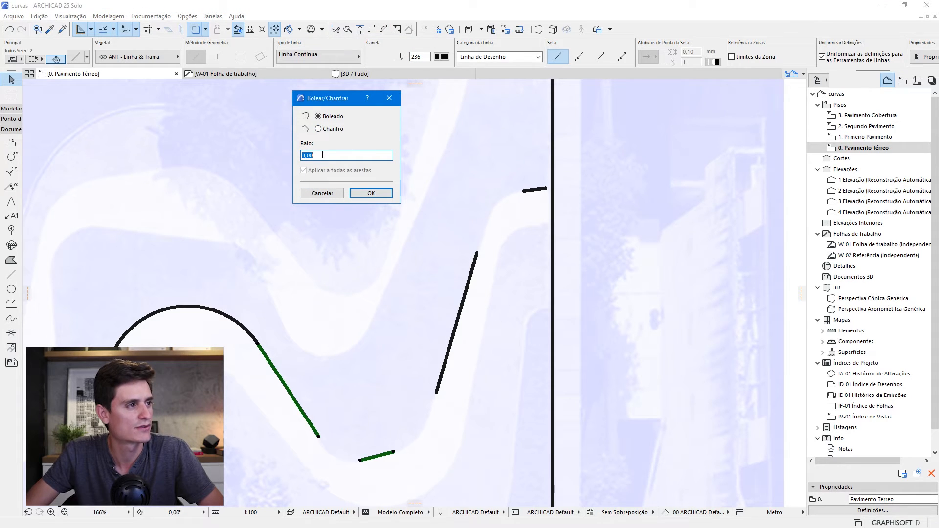
{"action": "left_click", "coordinate": [370, 193]}
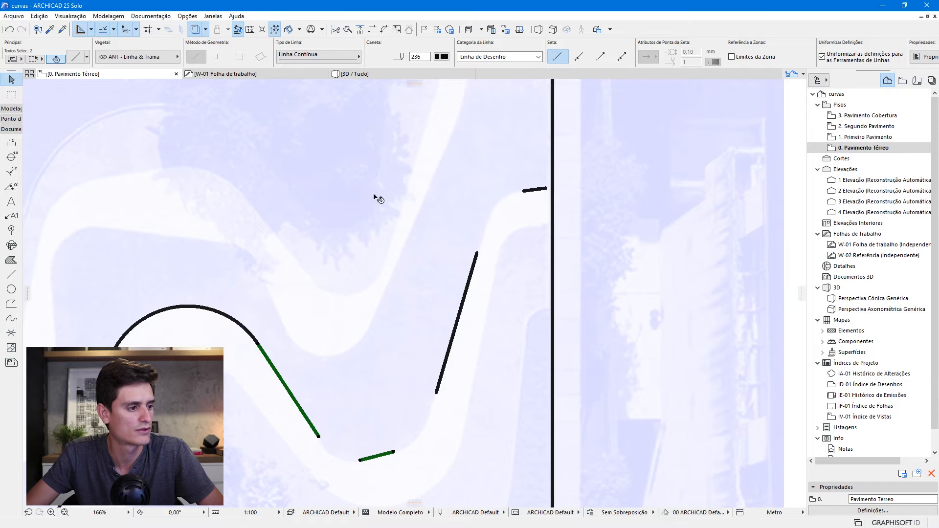
{"action": "scroll", "coordinate": [362, 467], "scroll_direction": "up", "scroll_amount": 1}
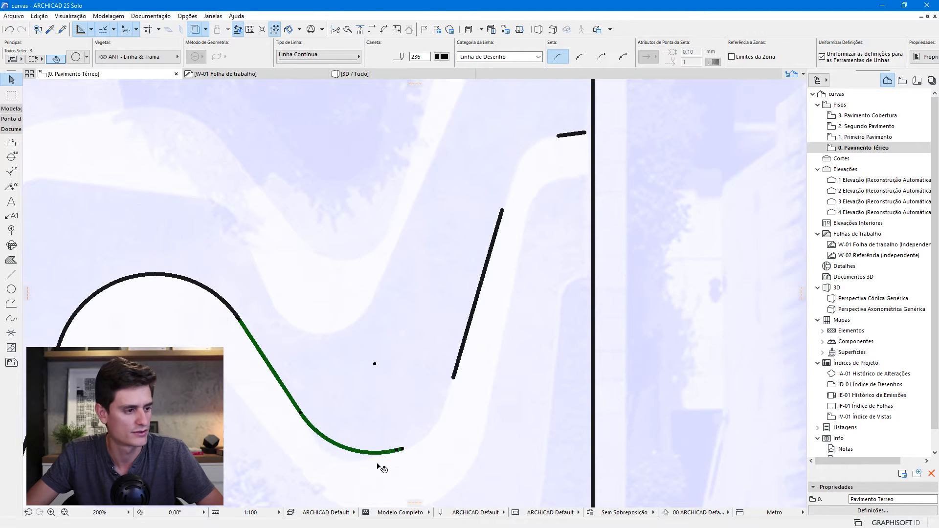
{"action": "key", "text": "ctrl+z"}
Fillet the descending line and the short lowest segment with a smaller radius that follows the path edge.
{"action": "left_click", "coordinate": [384, 30]}
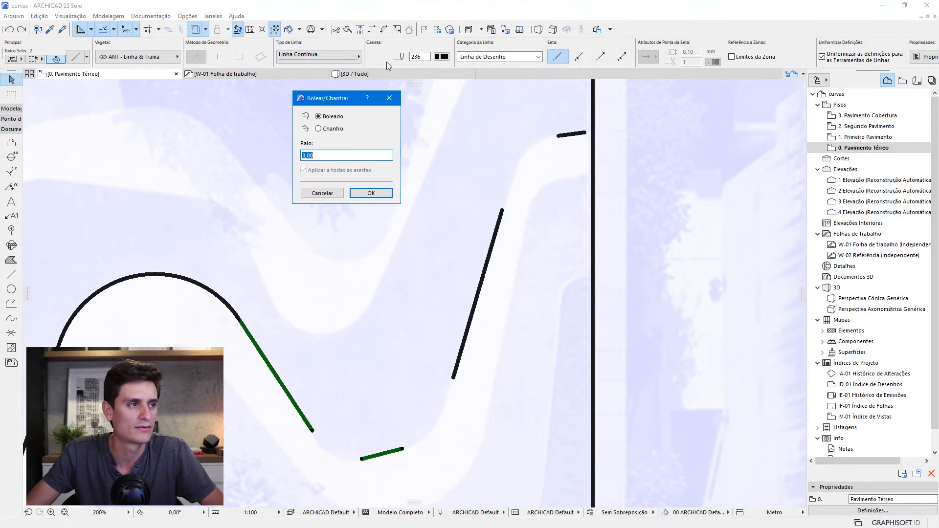
{"action": "type", "text": "1"}
{"action": "left_click", "coordinate": [371, 193]}
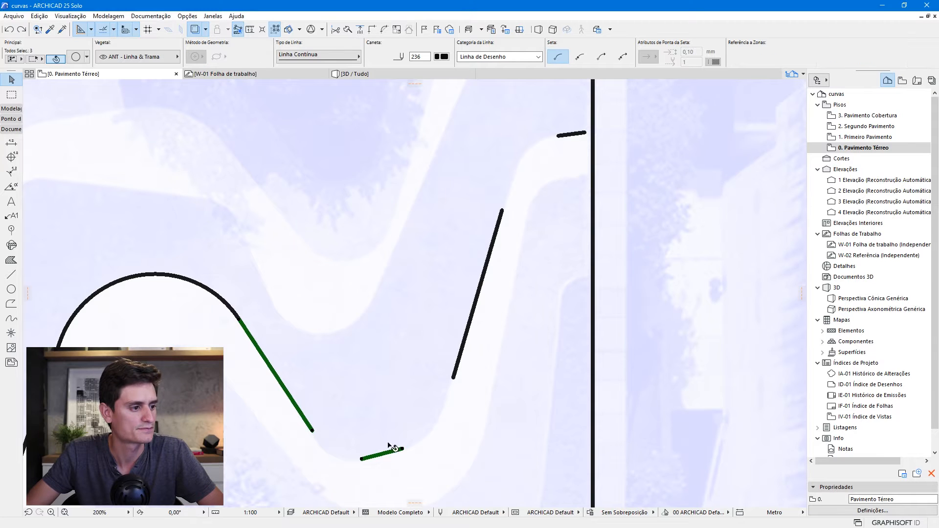
{"action": "scroll", "coordinate": [354, 479], "scroll_direction": "up", "scroll_amount": 5}
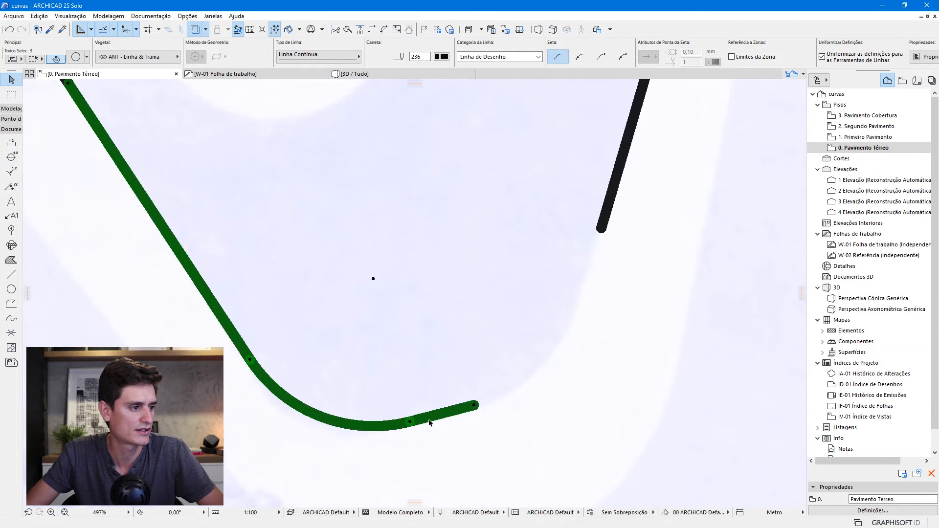
Fillet the short lowest segment and the long steep line with a radius of 2,00.
{"action": "scroll", "coordinate": [429, 423], "scroll_direction": "down", "scroll_amount": 5}
{"action": "left_click", "coordinate": [446, 387]}
{"action": "left_click", "coordinate": [447, 348]}
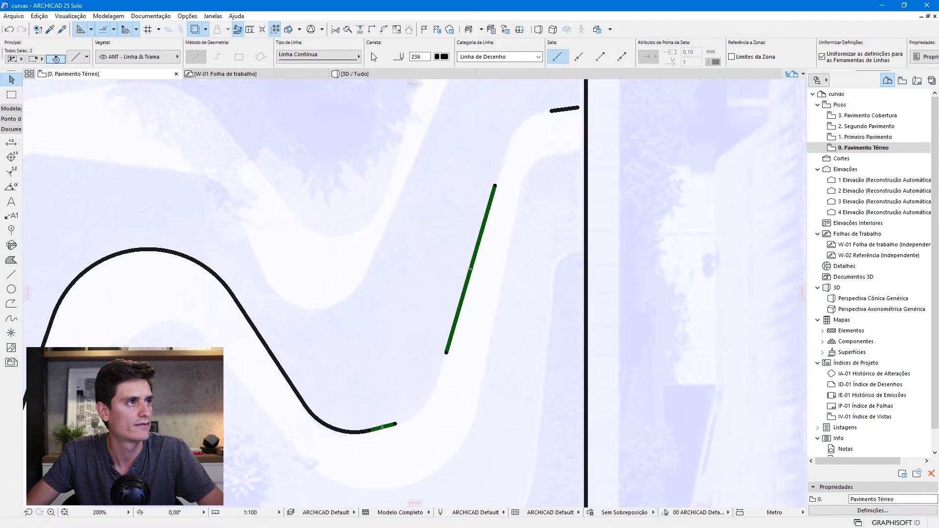
{"action": "left_click", "coordinate": [383, 30]}
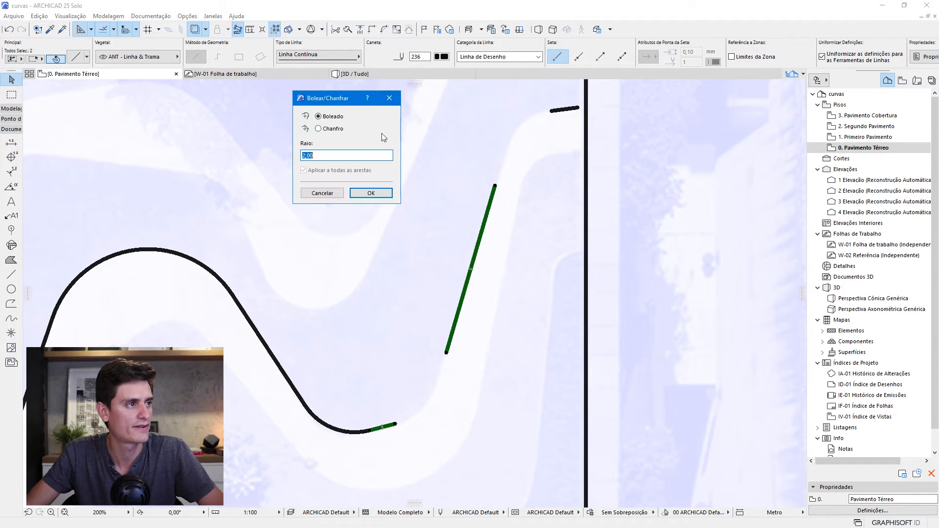
{"action": "left_click", "coordinate": [370, 193]}
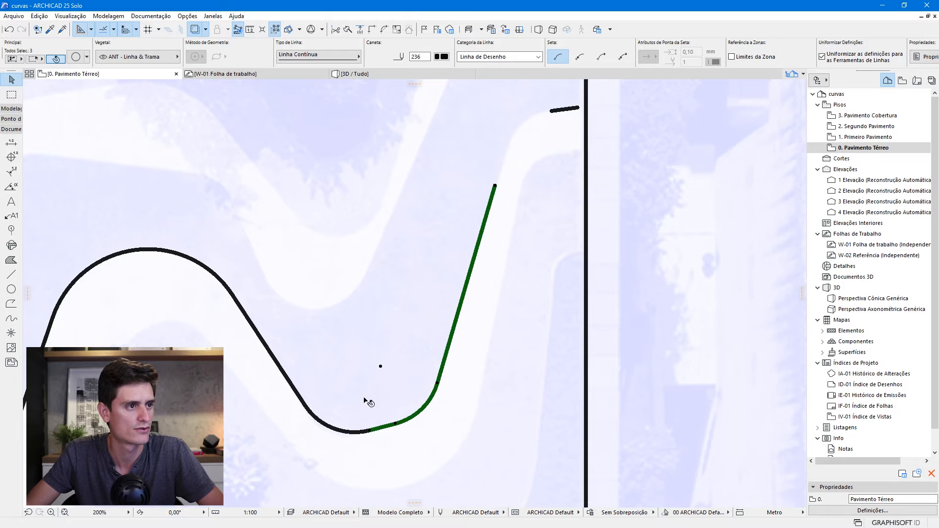
{"action": "scroll", "coordinate": [364, 398], "scroll_direction": "down", "scroll_amount": 4}
{"action": "scroll", "coordinate": [511, 199], "scroll_direction": "up", "scroll_amount": 2}
{"action": "key", "text": "Escape"}
Try to fillet the long steep line and the short segment near the boundary with a radius of 1.
{"action": "left_click", "coordinate": [385, 347]}
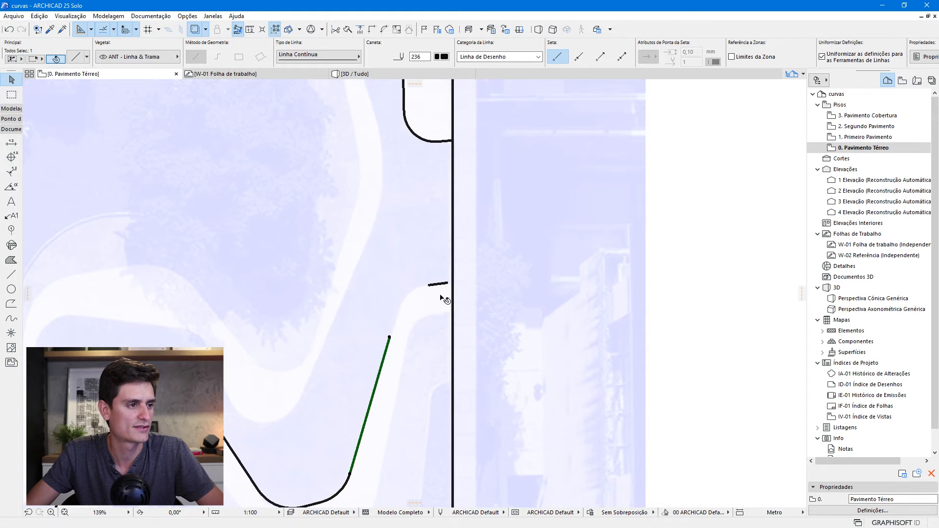
{"action": "left_click", "coordinate": [439, 284], "text": "shift"}
{"action": "scroll", "coordinate": [425, 372], "scroll_direction": "up", "scroll_amount": 4}
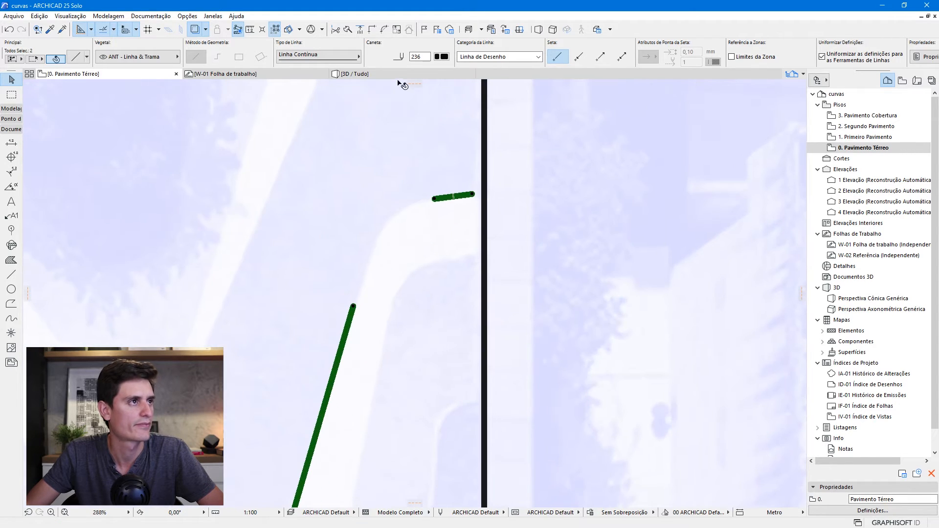
{"action": "left_click", "coordinate": [372, 30]}
{"action": "type", "text": "1"}
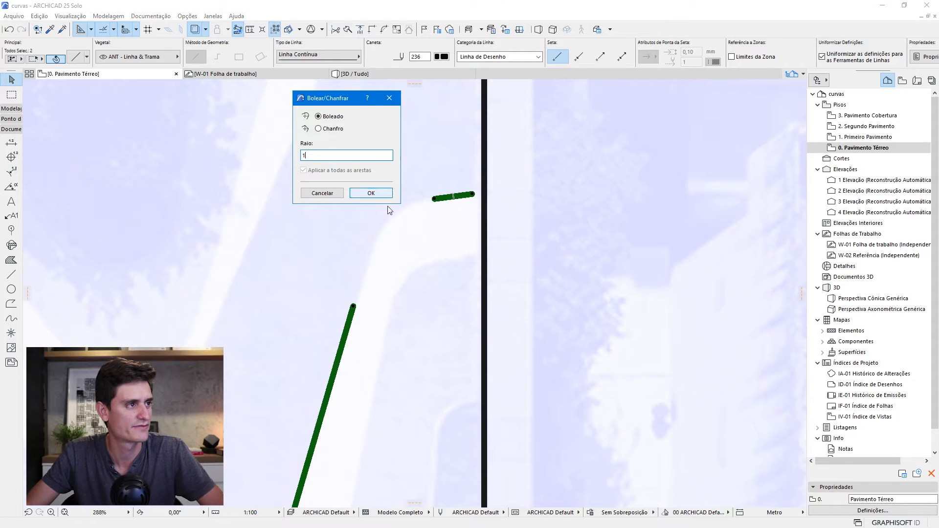
{"action": "left_click", "coordinate": [370, 194]}
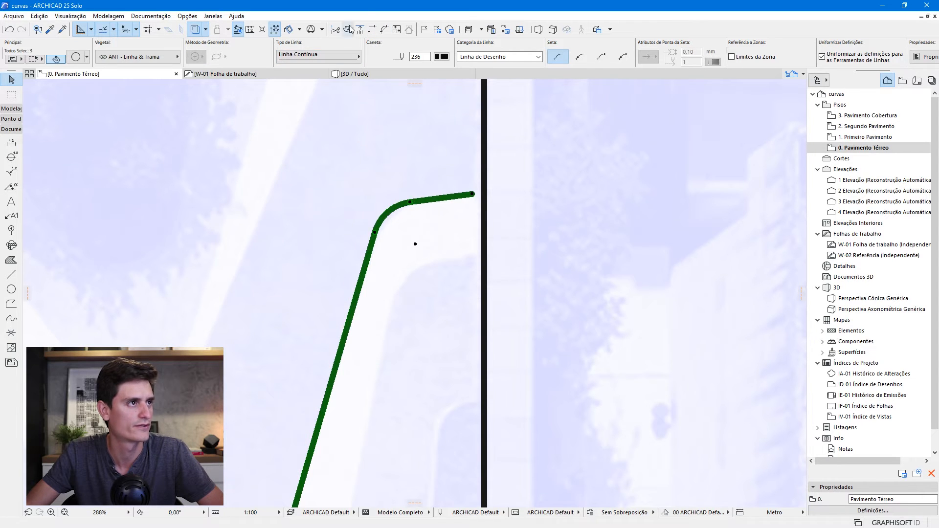
{"action": "key", "text": "ctrl+z"}
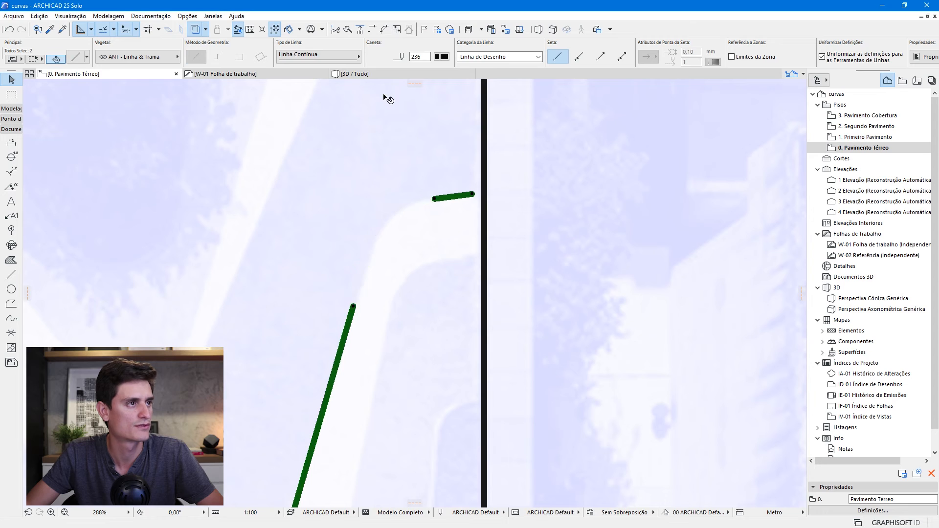
Fillet the long steep line and the short segment near the boundary with a radius of 1,5.
{"action": "left_click", "coordinate": [385, 29]}
{"action": "type", "text": "1,5"}
{"action": "left_click", "coordinate": [372, 193]}
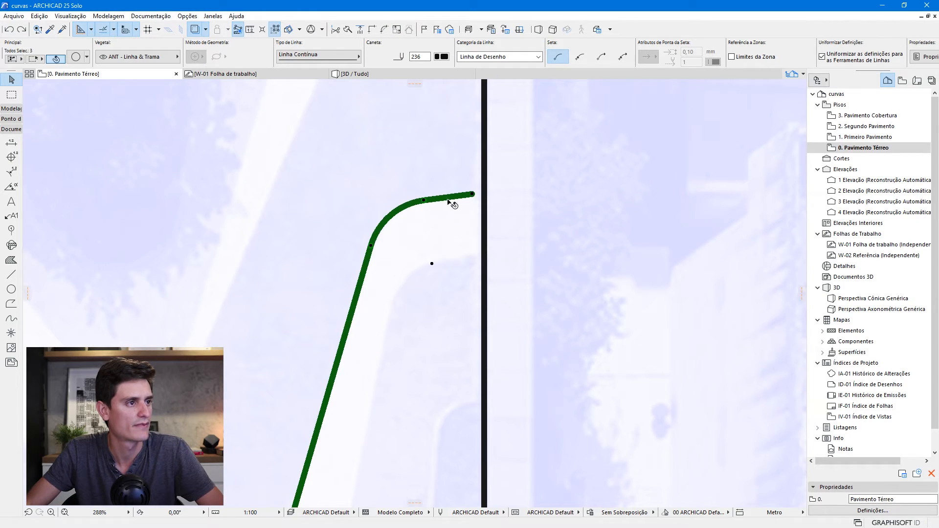
Extend the short segment after the last fillet until it meets the vertical boundary line.
{"action": "left_click", "coordinate": [453, 204]}
{"action": "left_click", "coordinate": [465, 196]}
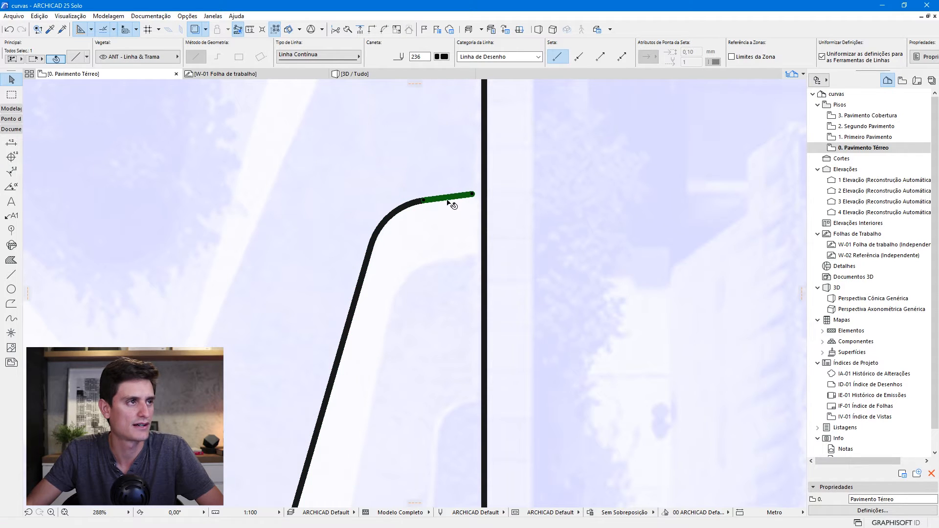
{"action": "left_click", "coordinate": [361, 29]}
{"action": "left_click", "coordinate": [484, 235]}
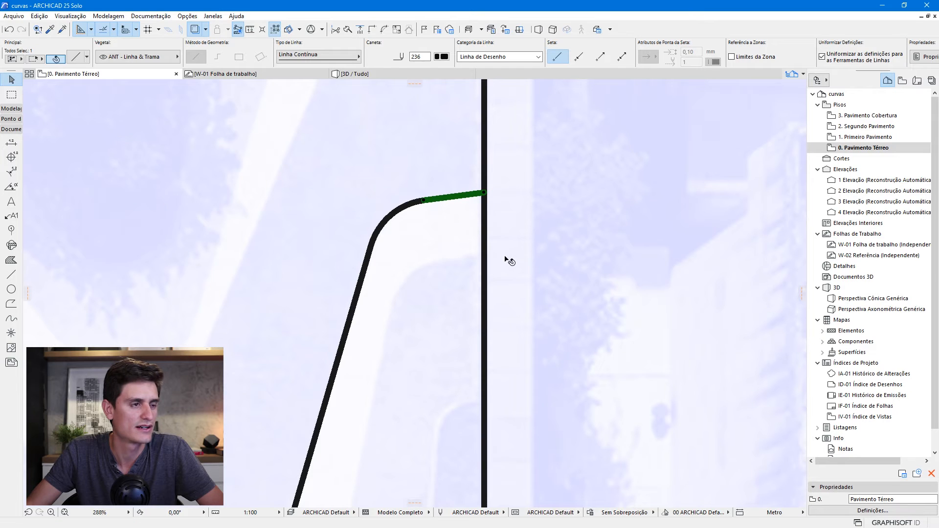
{"action": "scroll", "coordinate": [550, 195], "scroll_direction": "down", "scroll_amount": 5}
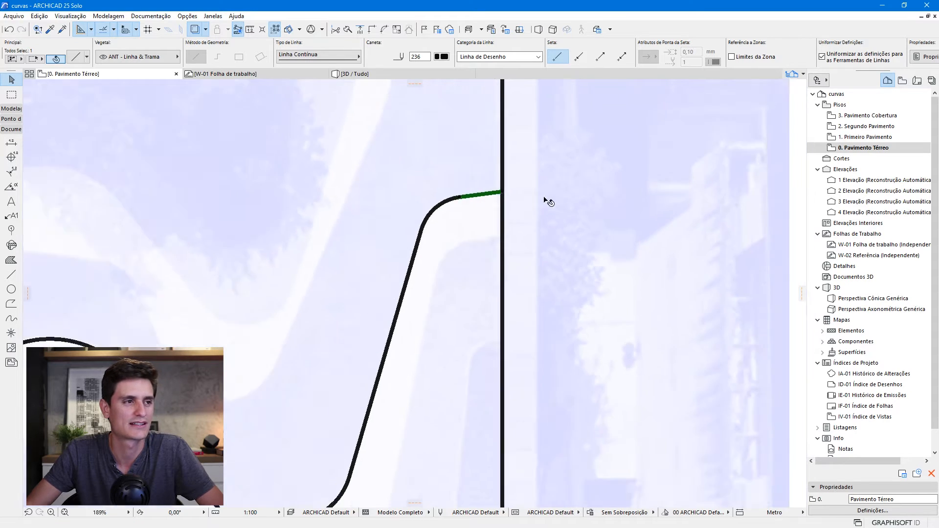
{"action": "left_click", "coordinate": [540, 229]}
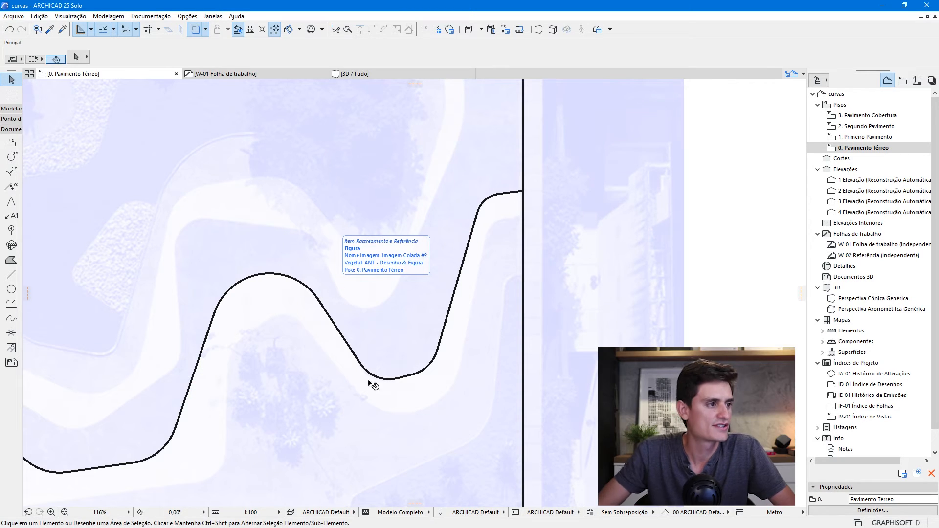
Examine the remaining gap between the open sloping segment and the open horizontal segment of the path edge.
{"action": "scroll", "coordinate": [482, 366], "scroll_direction": "down", "scroll_amount": 5}
{"action": "scroll", "coordinate": [245, 282], "scroll_direction": "up", "scroll_amount": 2}
{"action": "scroll", "coordinate": [245, 281], "scroll_direction": "up", "scroll_amount": 1}
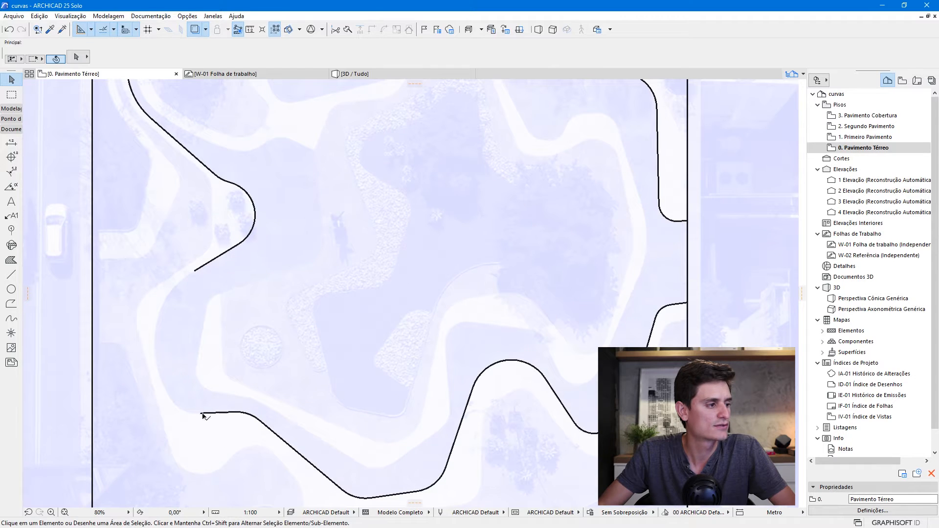
{"action": "left_click", "coordinate": [216, 258]}
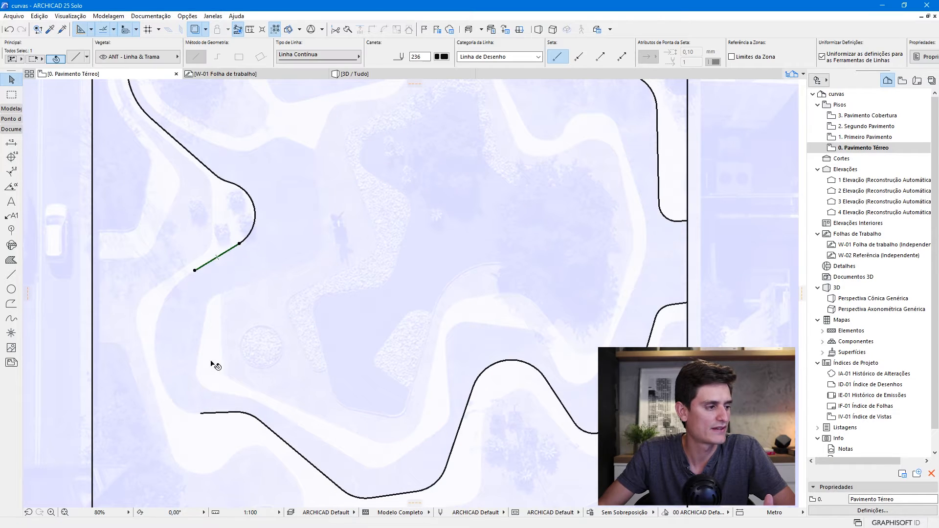
{"action": "left_click", "coordinate": [217, 413]}
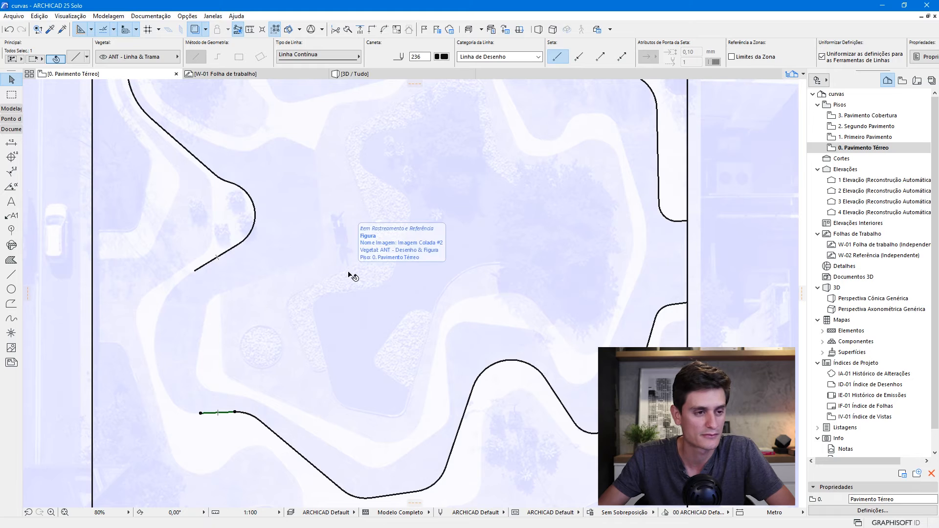
{"action": "key", "text": "Escape"}
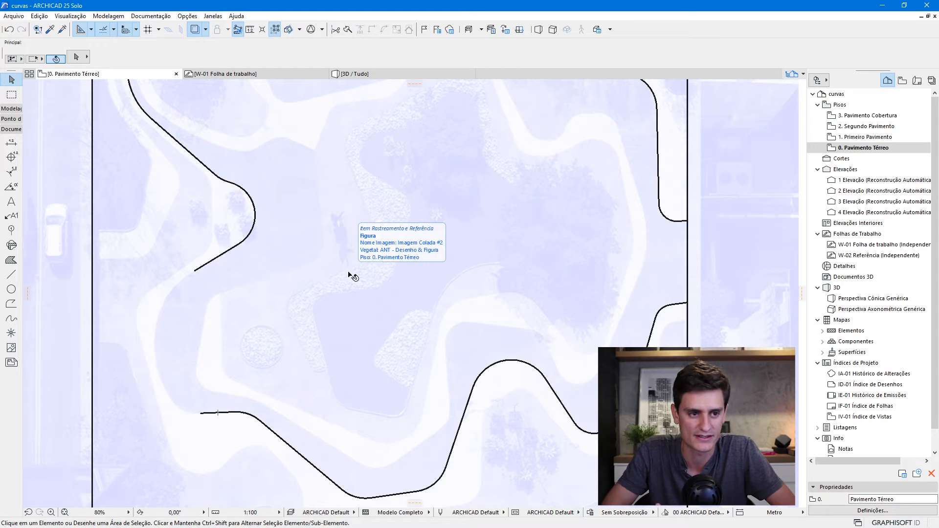
{"action": "scroll", "coordinate": [352, 274], "scroll_direction": "up", "scroll_amount": 3}
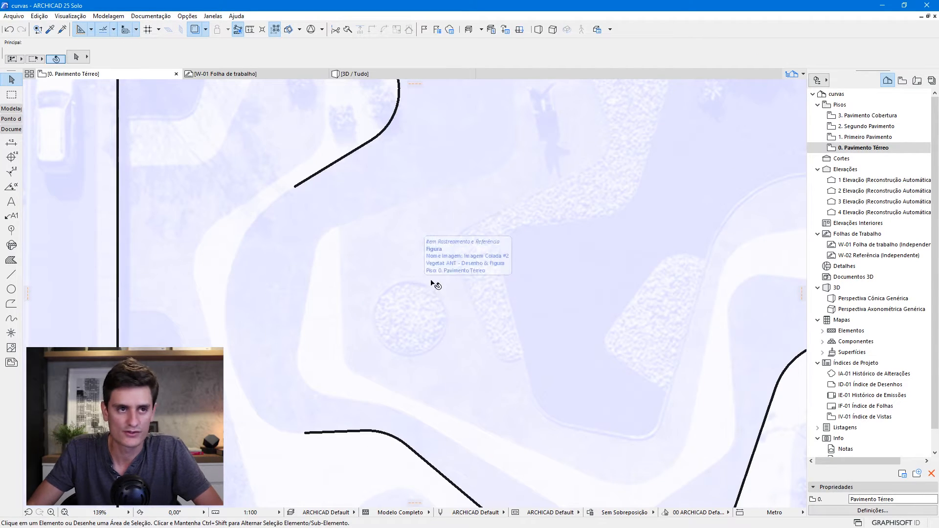
{"action": "left_click", "coordinate": [317, 172]}
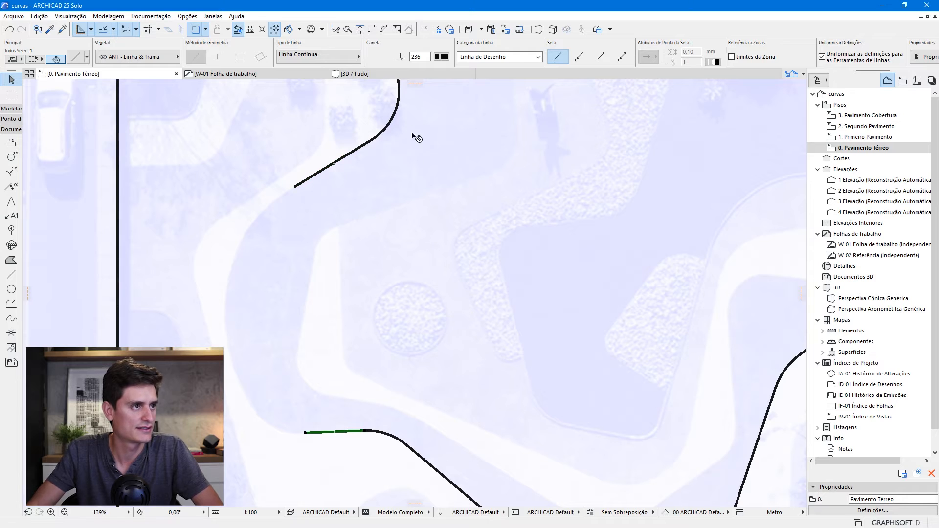
{"action": "key", "text": "Escape"}
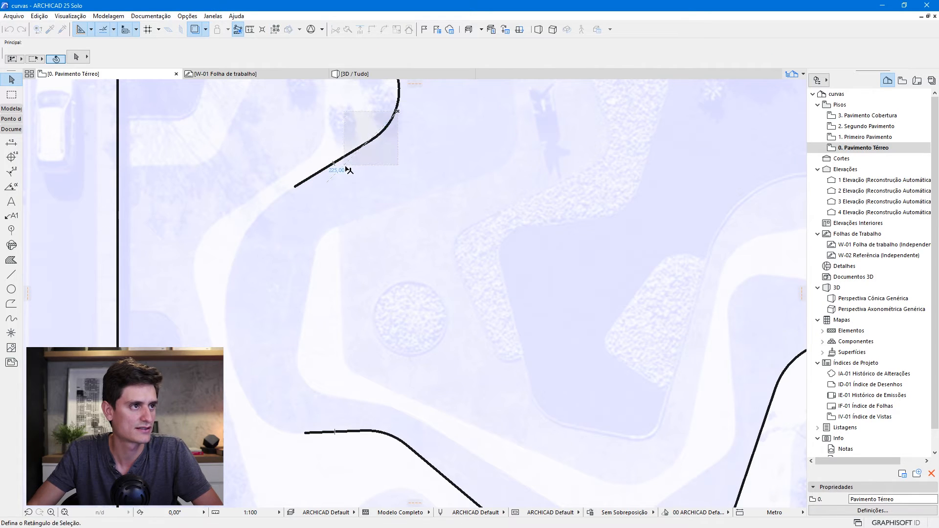
{"action": "left_click", "coordinate": [348, 168]}
{"action": "key", "text": "Escape"}
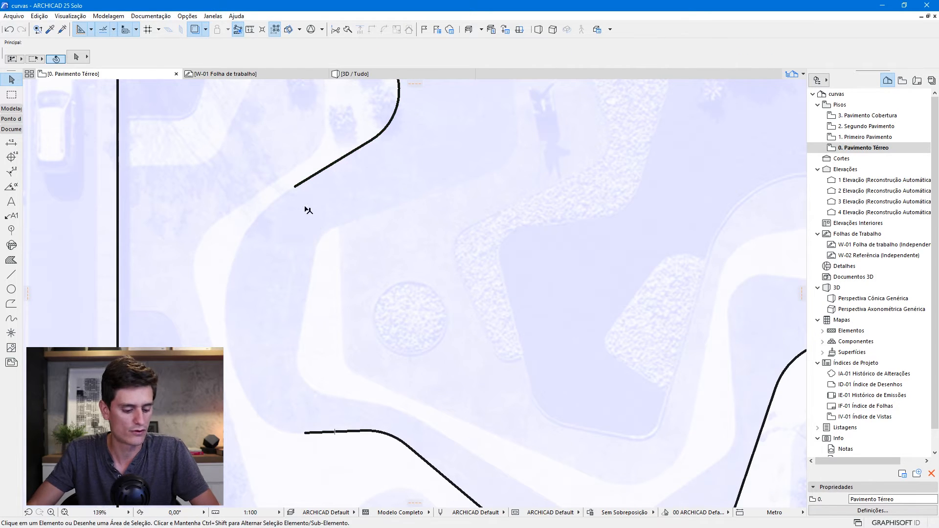
Start a polyline over the open sloping segment from its midpoint to its end, continuing with a tangent arc.
{"action": "left_click", "coordinate": [331, 163], "text": "alt"}
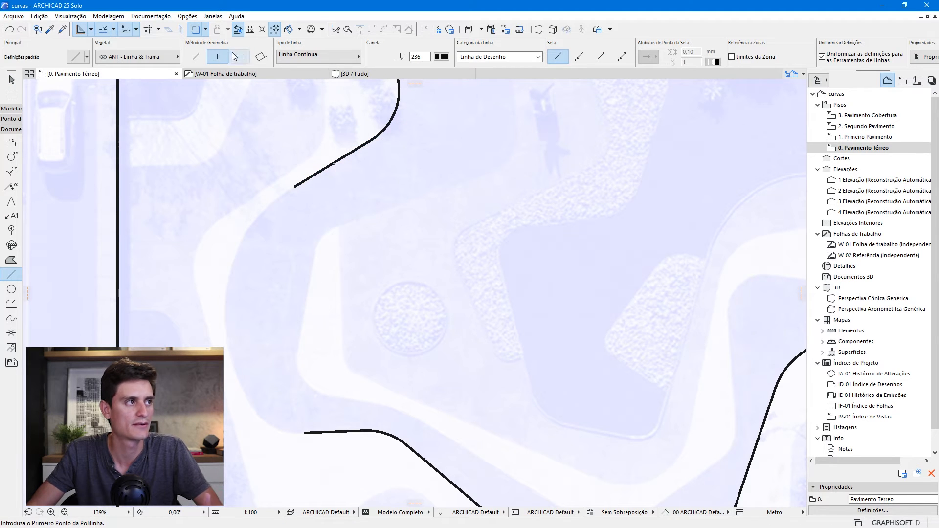
{"action": "left_click", "coordinate": [333, 162]}
{"action": "left_click", "coordinate": [295, 185]}
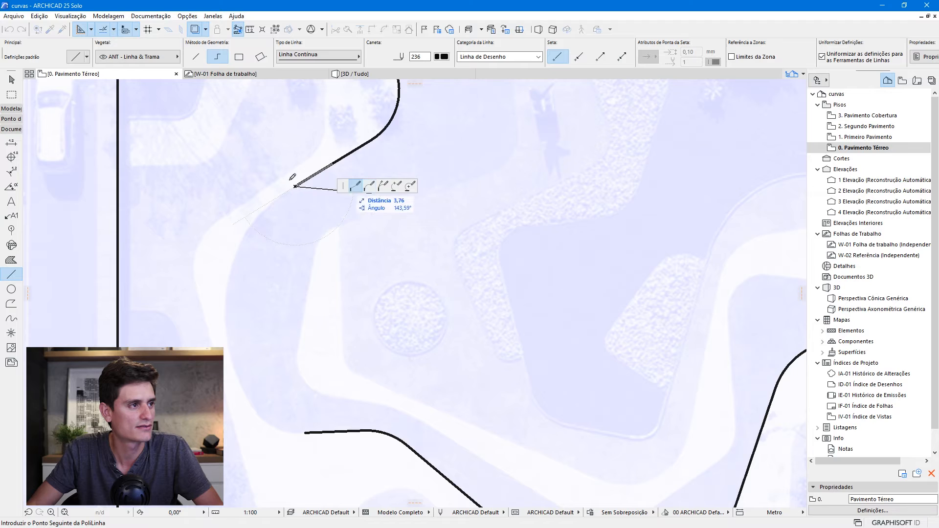
{"action": "left_click", "coordinate": [368, 190]}
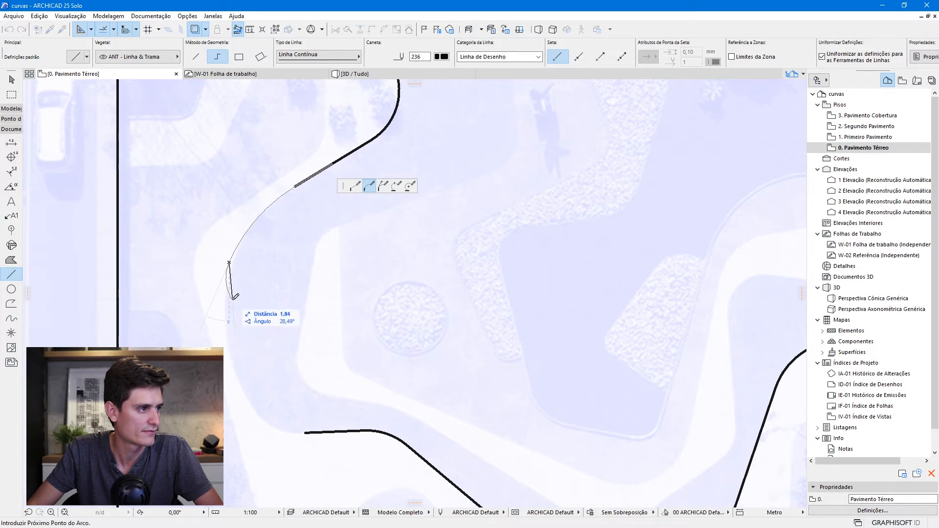
Undo the polyline's first tangent arc back to the end of the sloping segment.
{"action": "scroll", "coordinate": [238, 274], "scroll_direction": "up", "scroll_amount": 1}
{"action": "scroll", "coordinate": [215, 257], "scroll_direction": "up", "scroll_amount": 2}
{"action": "left_click", "coordinate": [241, 251]}
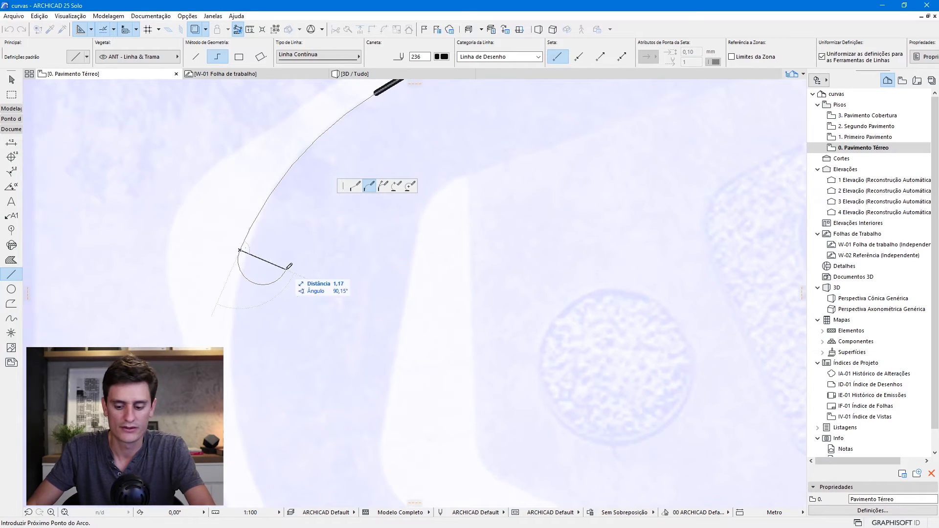
{"action": "middle_click_drag", "start_coordinate": [314, 278], "coordinate": [316, 313]}
{"action": "key", "text": "BackSpace"}
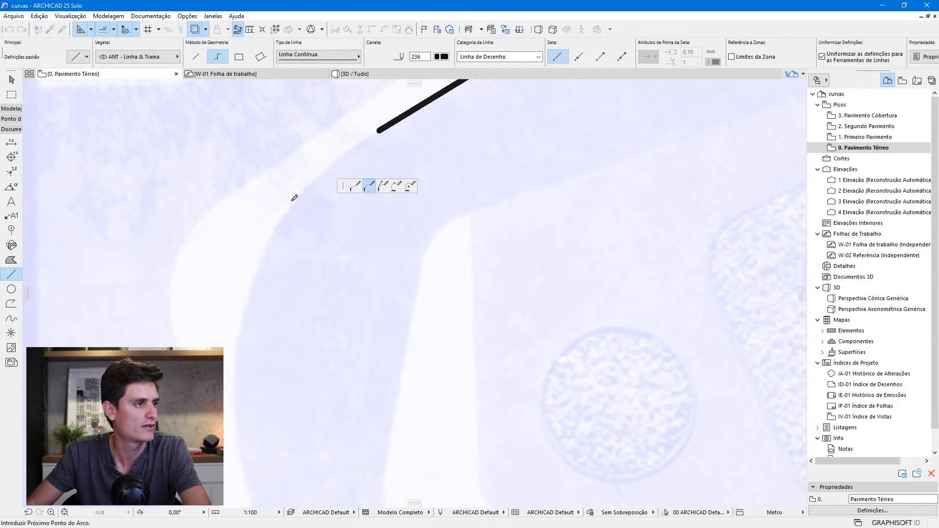
Trace the wide path curve with two consecutive tangent arcs, ending the polyline just above the open horizontal segment.
{"action": "scroll", "coordinate": [304, 318], "scroll_direction": "down", "scroll_amount": 3}
{"action": "scroll", "coordinate": [279, 373], "scroll_direction": "up", "scroll_amount": 3}
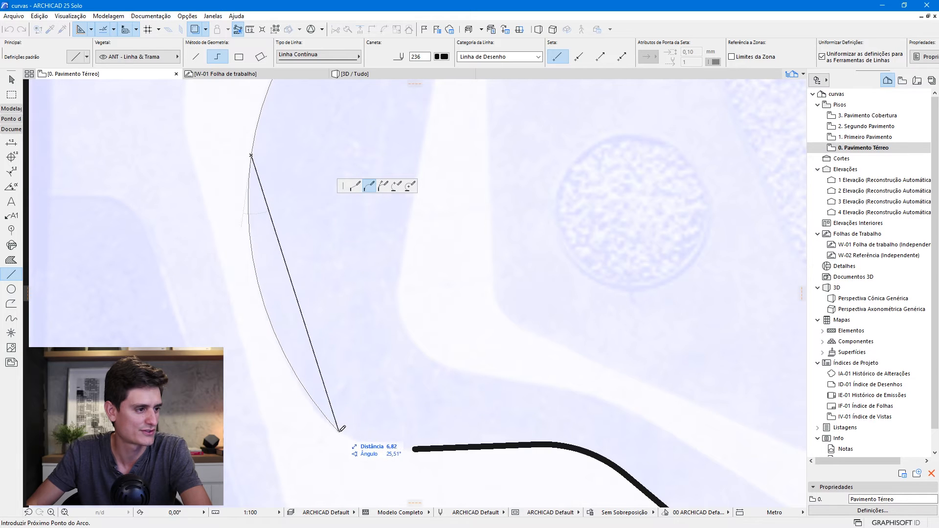
{"action": "scroll", "coordinate": [330, 421], "scroll_direction": "up", "scroll_amount": 1}
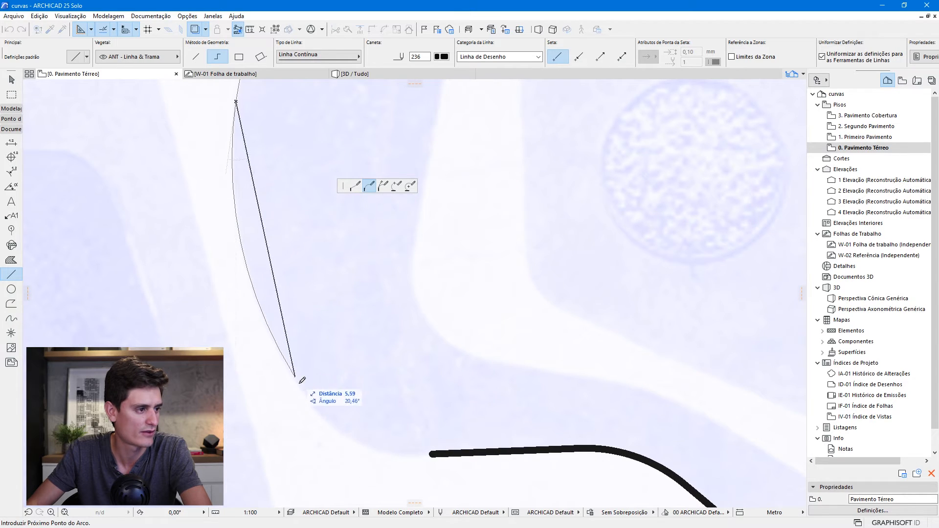
{"action": "double_click", "coordinate": [317, 405]}
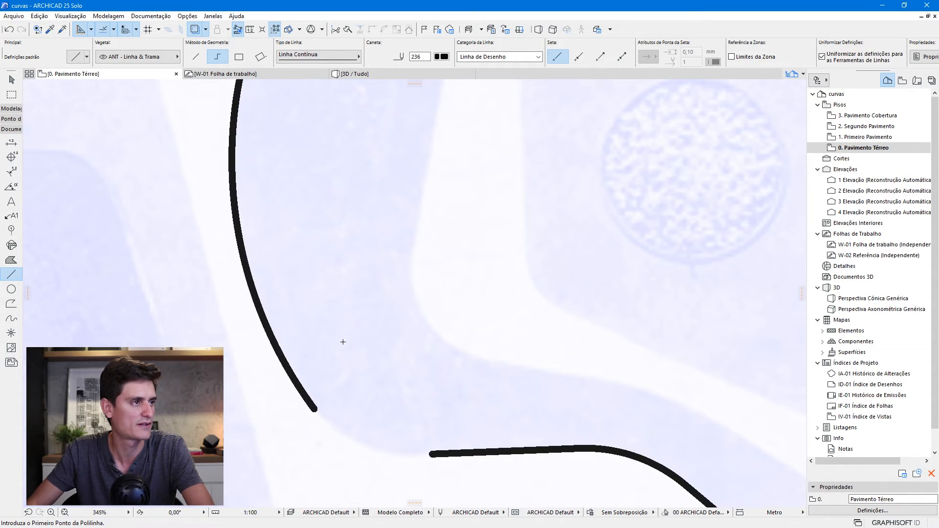
Extend the polyline's lower arc and the short horizontal segment until they intersect in a corner.
{"action": "scroll", "coordinate": [360, 335], "scroll_direction": "down", "scroll_amount": 4}
{"action": "scroll", "coordinate": [321, 272], "scroll_direction": "down", "scroll_amount": 3}
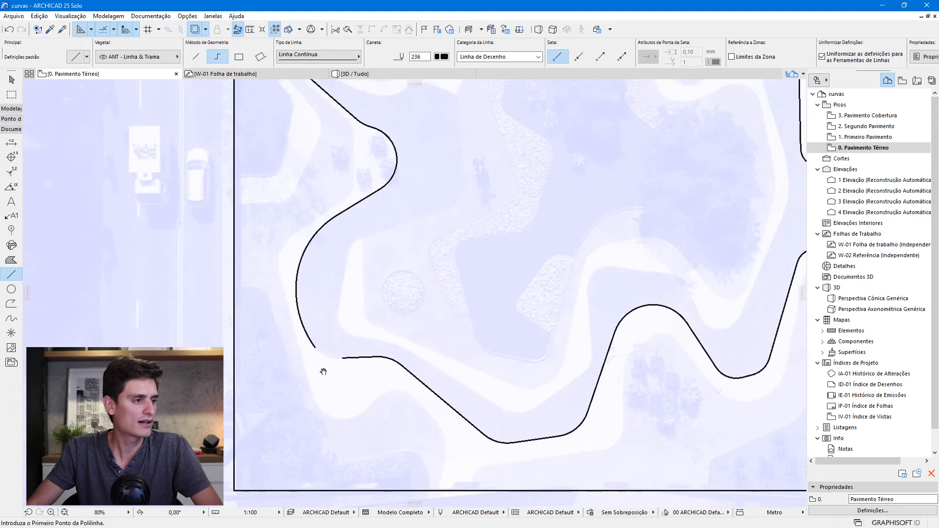
{"action": "scroll", "coordinate": [318, 360], "scroll_direction": "up", "scroll_amount": 5}
{"action": "key", "text": "Escape"}
{"action": "left_click", "coordinate": [297, 298]}
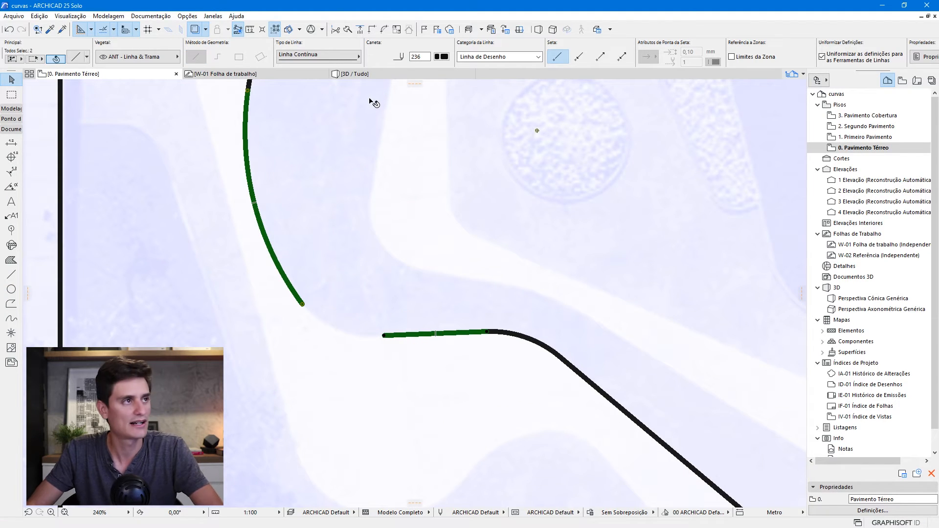
{"action": "left_click", "coordinate": [372, 30]}
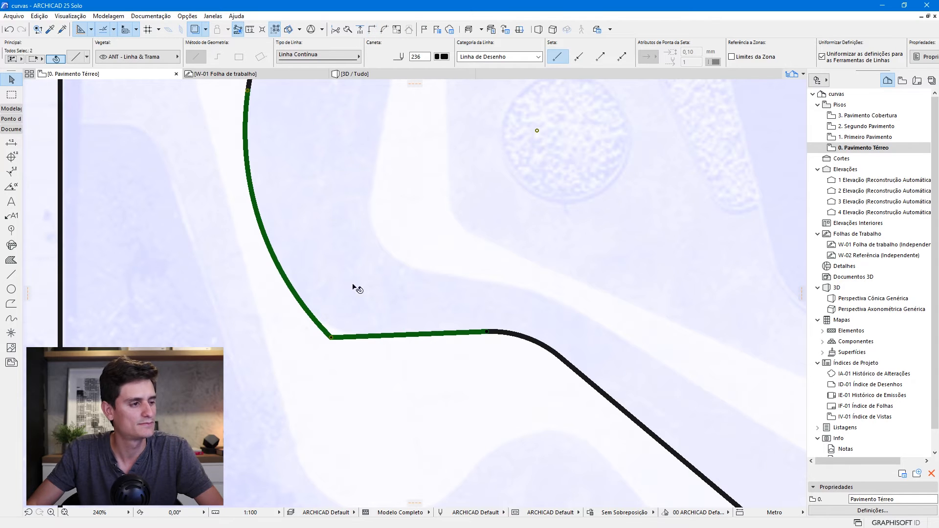
Examine the corner between the arc and the horizontal segment and the traced curve leading into it.
{"action": "left_click", "coordinate": [335, 321]}
{"action": "left_click", "coordinate": [288, 290]}
{"action": "left_click", "coordinate": [389, 345], "text": "shift"}
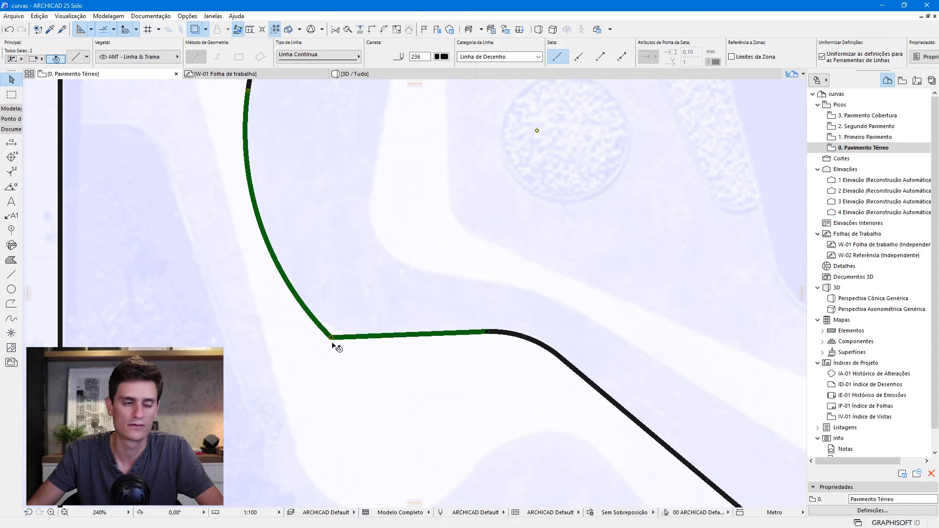
{"action": "scroll", "coordinate": [342, 326], "scroll_direction": "down", "scroll_amount": 3}
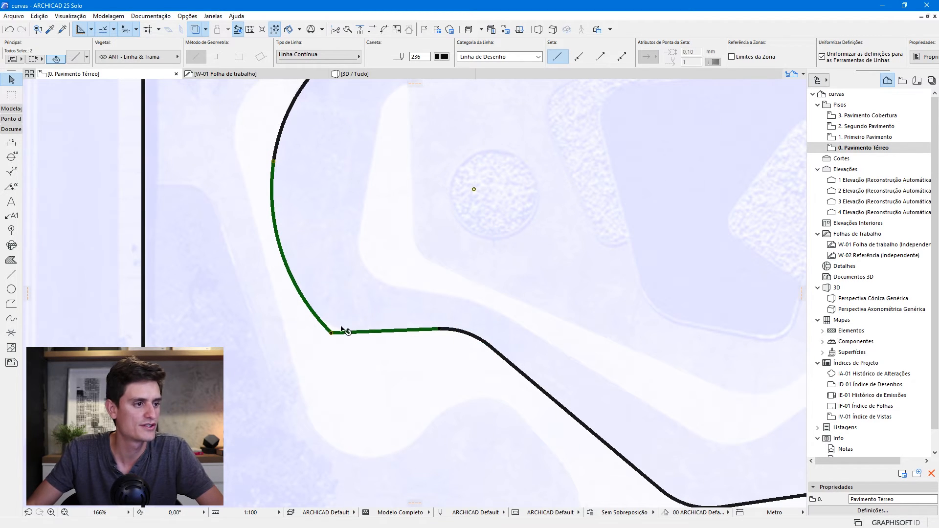
{"action": "scroll", "coordinate": [301, 300], "scroll_direction": "down", "scroll_amount": 3}
{"action": "middle_click_drag", "start_coordinate": [728, 308], "coordinate": [432, 321]}
{"action": "middle_click_drag", "start_coordinate": [74, 295], "coordinate": [421, 264]}
{"action": "scroll", "coordinate": [397, 177], "scroll_direction": "up", "scroll_amount": 2}
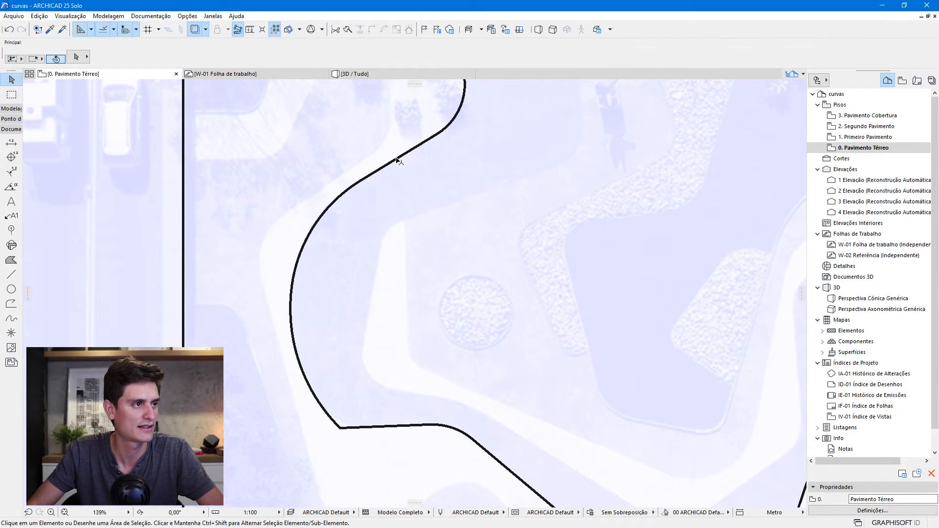
Fillet the corner between the wide path arc and the short horizontal segment with a rounded radius of 3.
{"action": "scroll", "coordinate": [331, 429], "scroll_direction": "up", "scroll_amount": 2}
{"action": "left_click", "coordinate": [324, 408]}
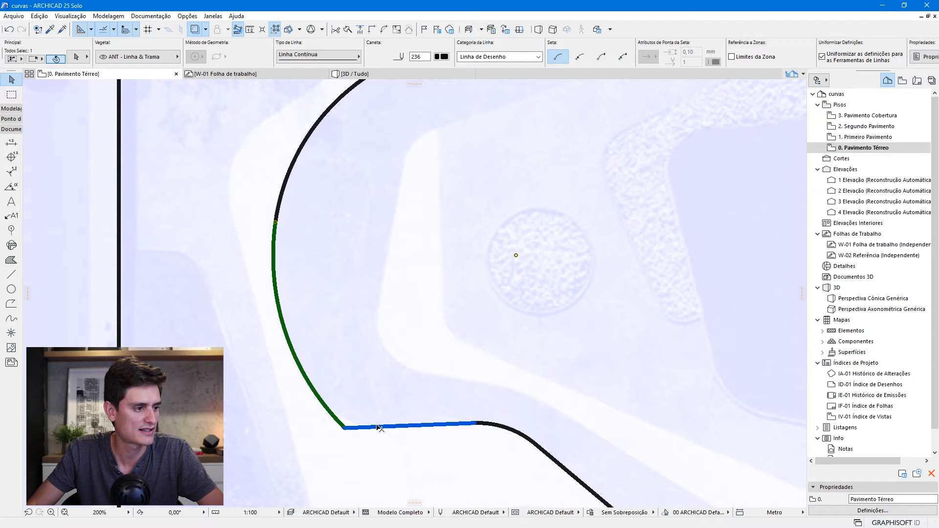
{"action": "scroll", "coordinate": [380, 431], "scroll_direction": "up", "scroll_amount": 1}
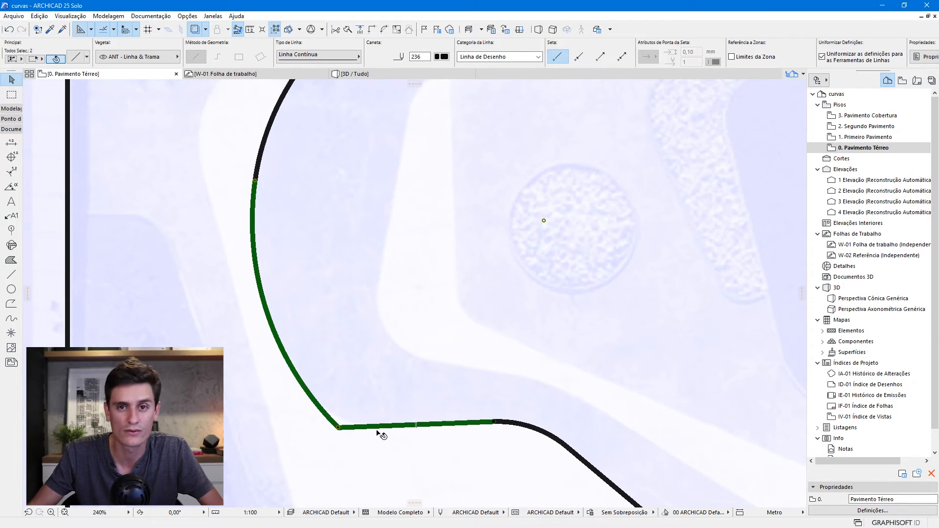
{"action": "left_click", "coordinate": [386, 30]}
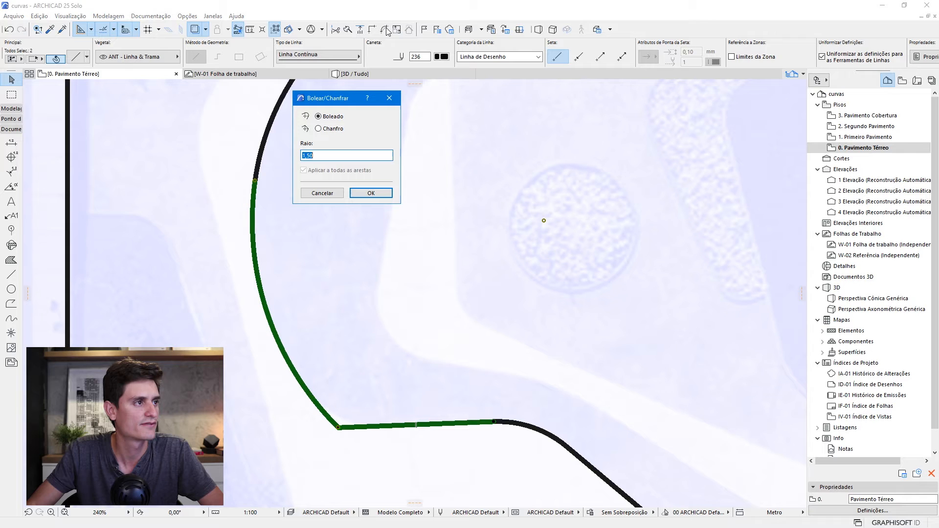
{"action": "type", "text": "3"}
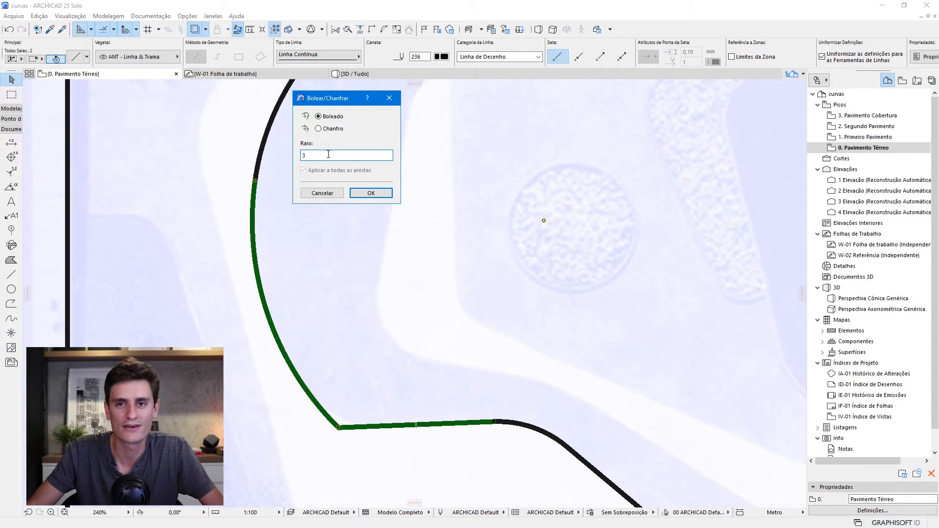
{"action": "left_click", "coordinate": [370, 193]}
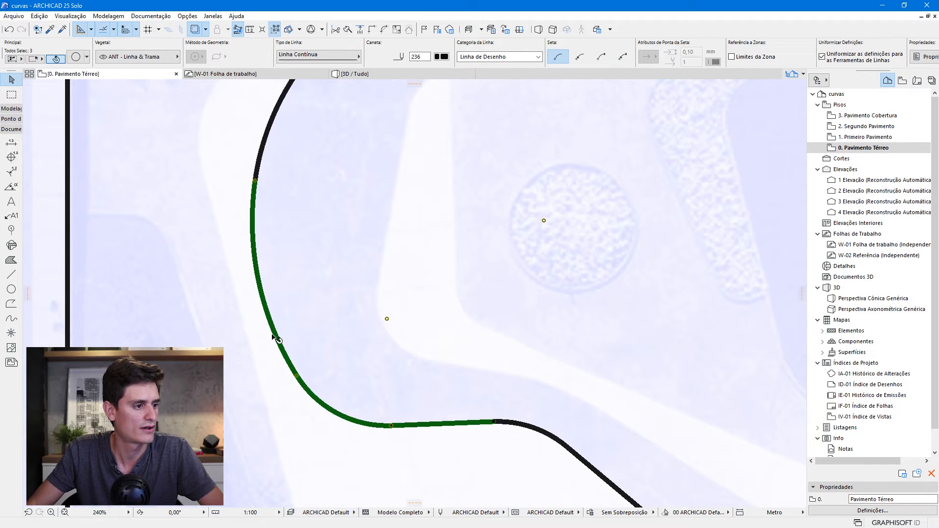
{"action": "scroll", "coordinate": [334, 343], "scroll_direction": "down", "scroll_amount": 5}
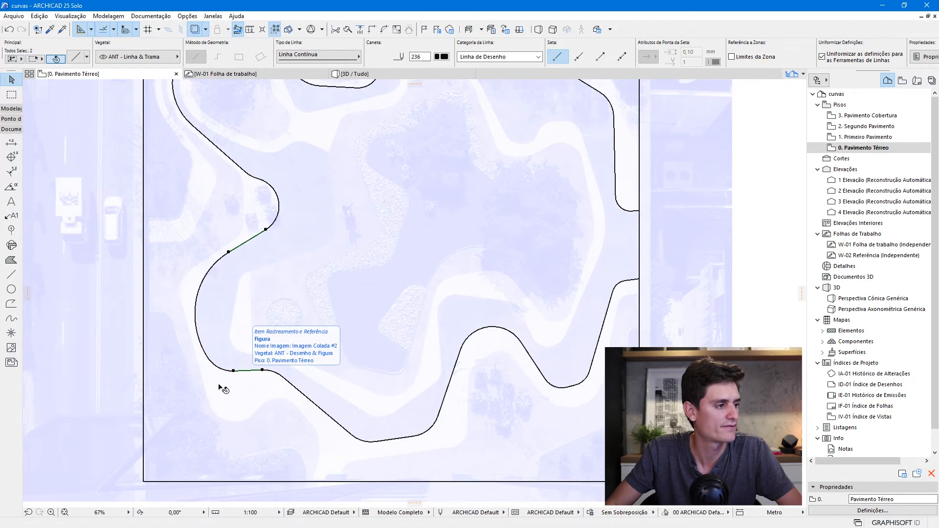
Trace the kidney-shaped bed near the lower boundary with a polyline of one straight segment and tangent arcs, leaving a small gap at its start.
{"action": "scroll", "coordinate": [228, 374], "scroll_direction": "up", "scroll_amount": 2}
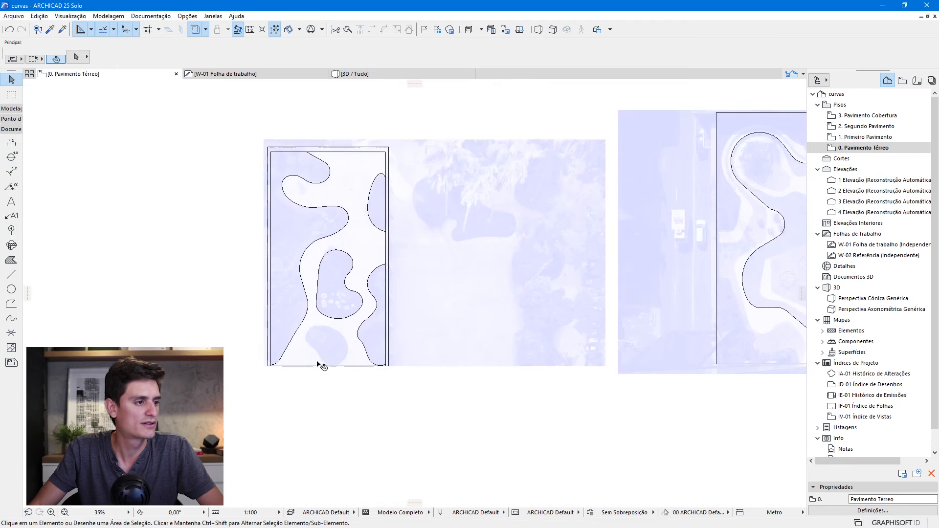
{"action": "scroll", "coordinate": [318, 363], "scroll_direction": "up", "scroll_amount": 7}
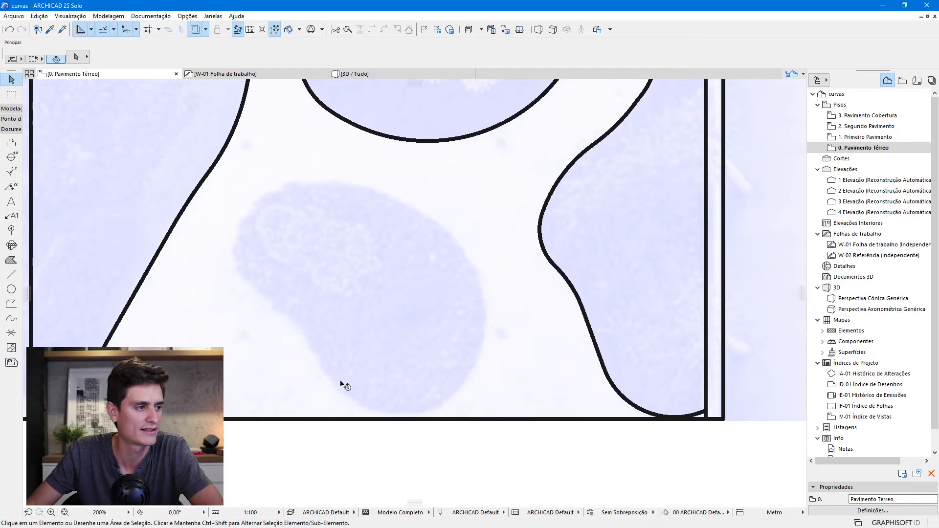
{"action": "left_click", "coordinate": [11, 274]}
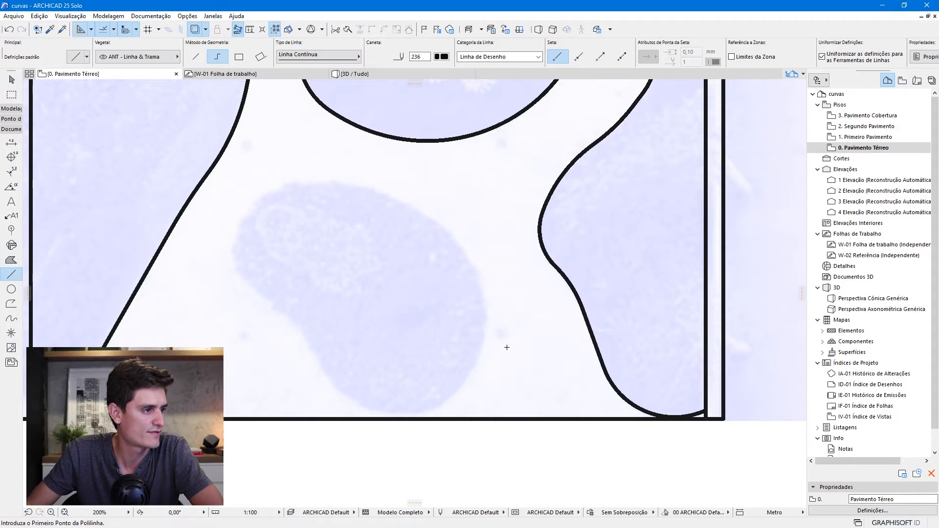
{"action": "left_click", "coordinate": [305, 336]}
{"action": "left_click", "coordinate": [326, 372]}
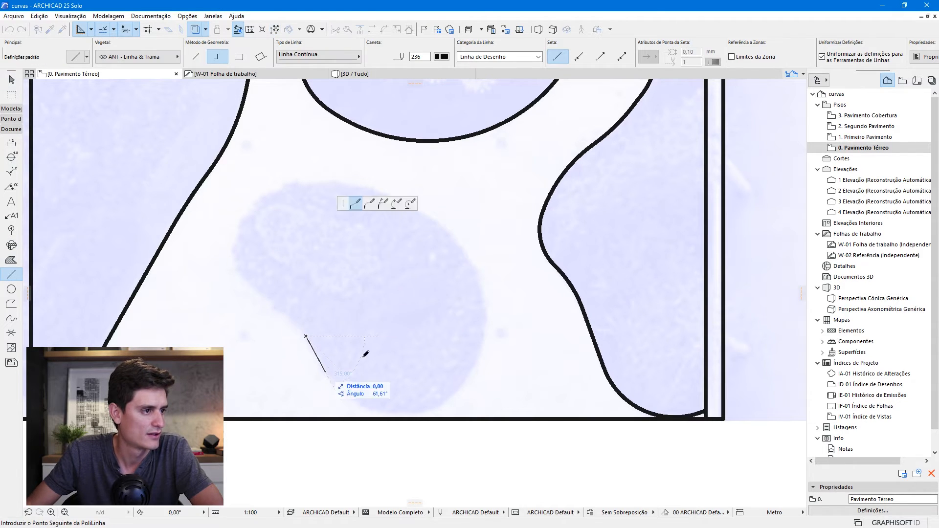
{"action": "left_click", "coordinate": [370, 187]}
{"action": "left_click", "coordinate": [454, 394]}
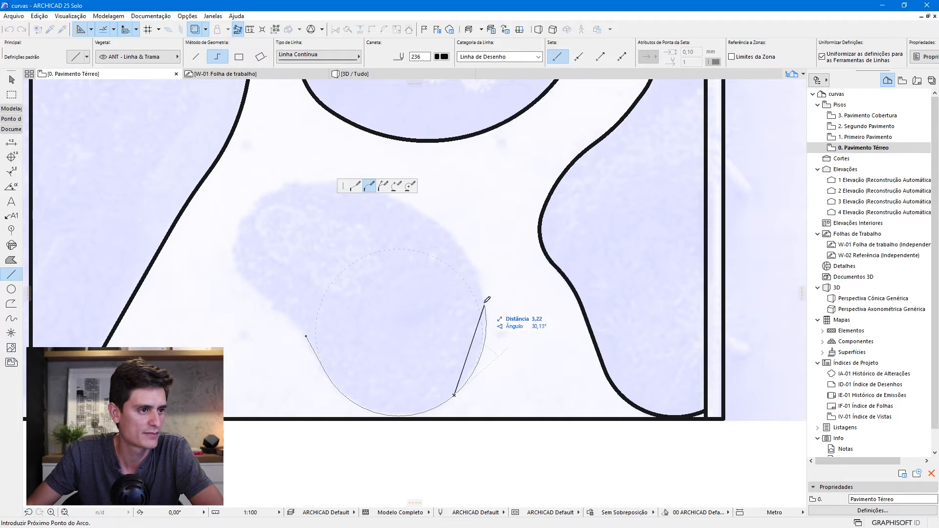
{"action": "left_click", "coordinate": [276, 189]}
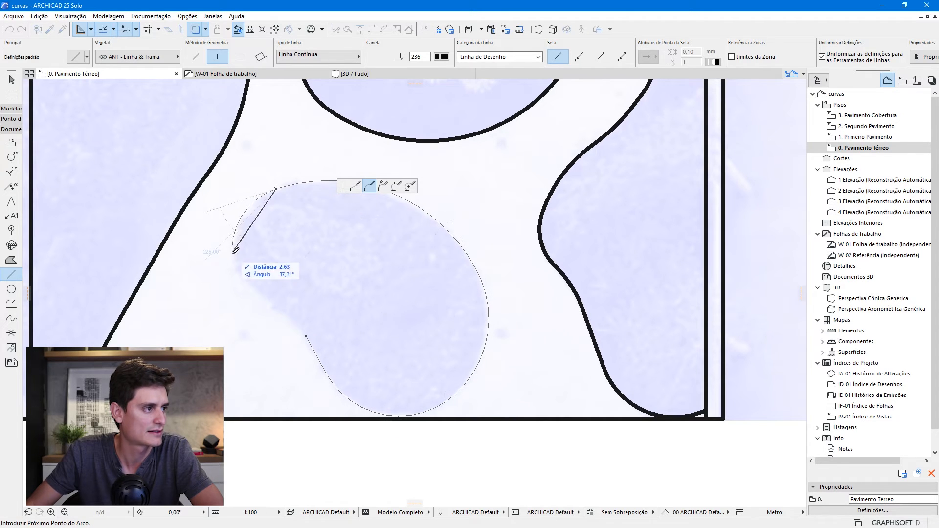
{"action": "left_click", "coordinate": [267, 301]}
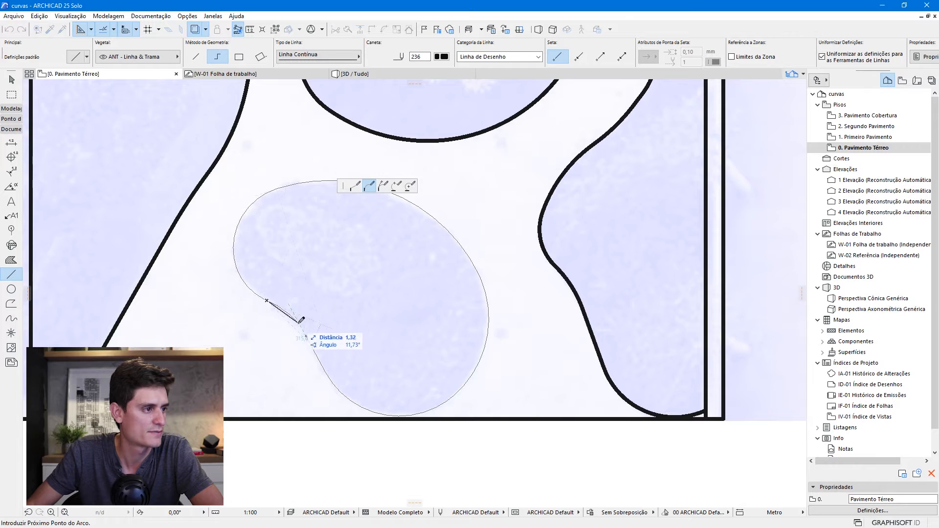
{"action": "double_click", "coordinate": [300, 320]}
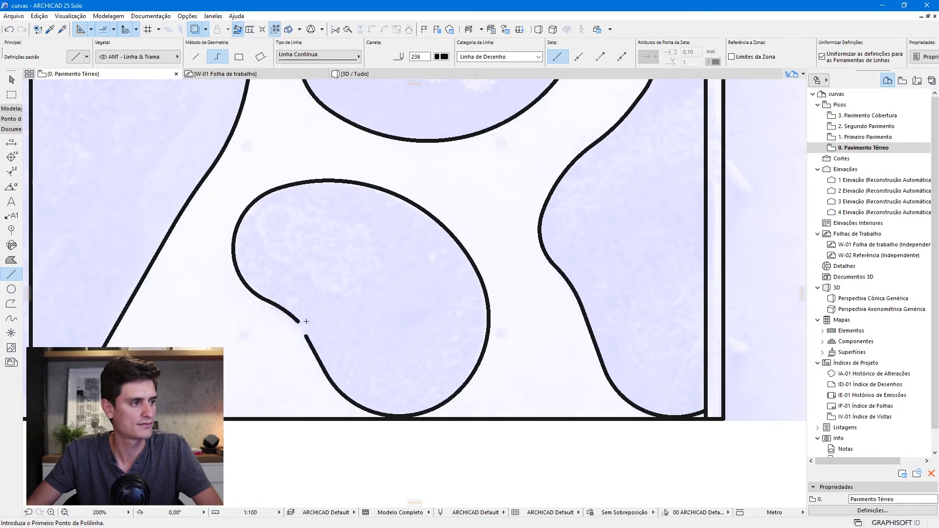
Delete the traced outline segments of the kidney-shaped bed.
{"action": "key", "text": "Escape"}
{"action": "left_click", "coordinate": [288, 313]}
{"action": "left_click", "coordinate": [236, 160]}
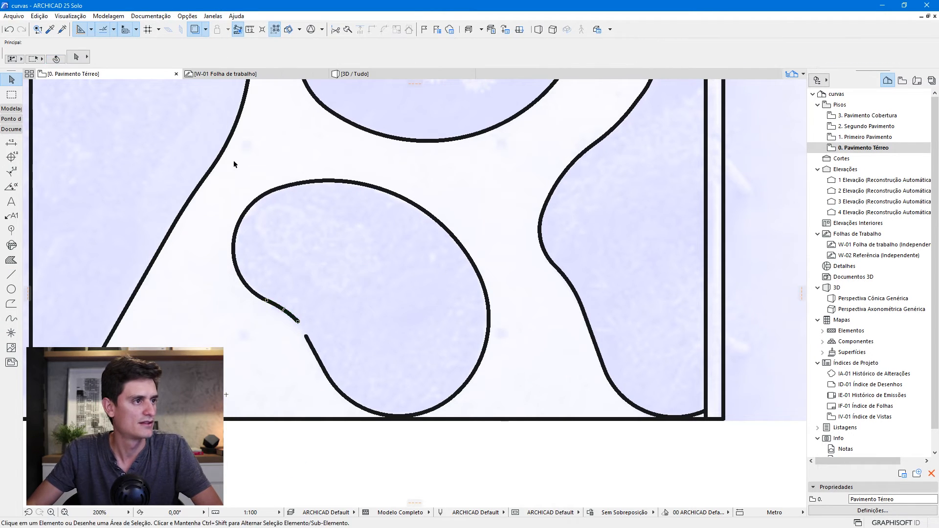
{"action": "left_click_drag", "start_coordinate": [235, 164], "coordinate": [490, 451]}
{"action": "key", "text": "Delete"}
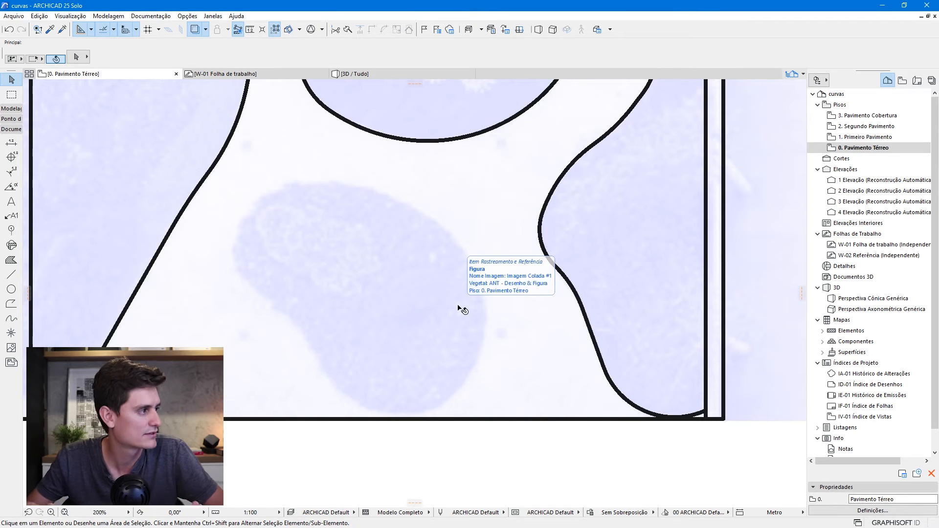
Draw a full circle of about 2.85 m radius through three points on the kidney-shaped bed's rounded lower end.
{"action": "left_click", "coordinate": [11, 290]}
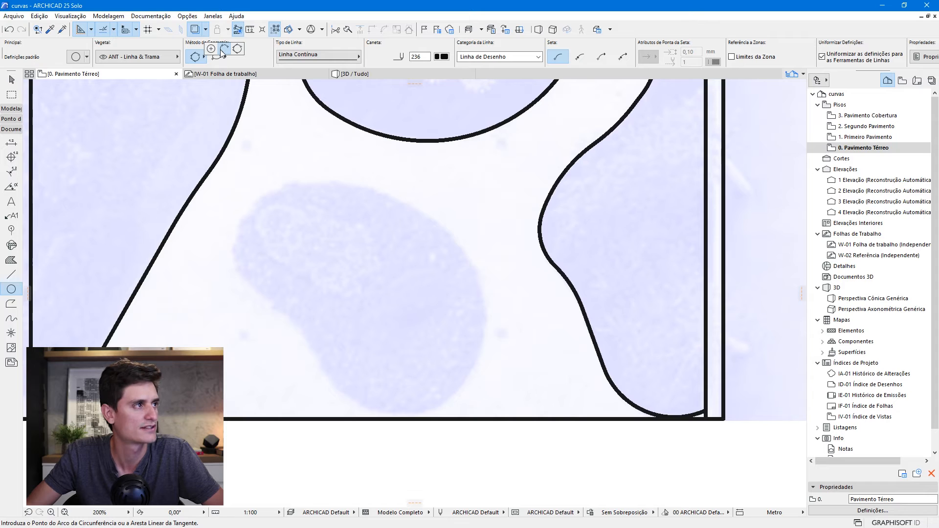
{"action": "left_click", "coordinate": [224, 48]}
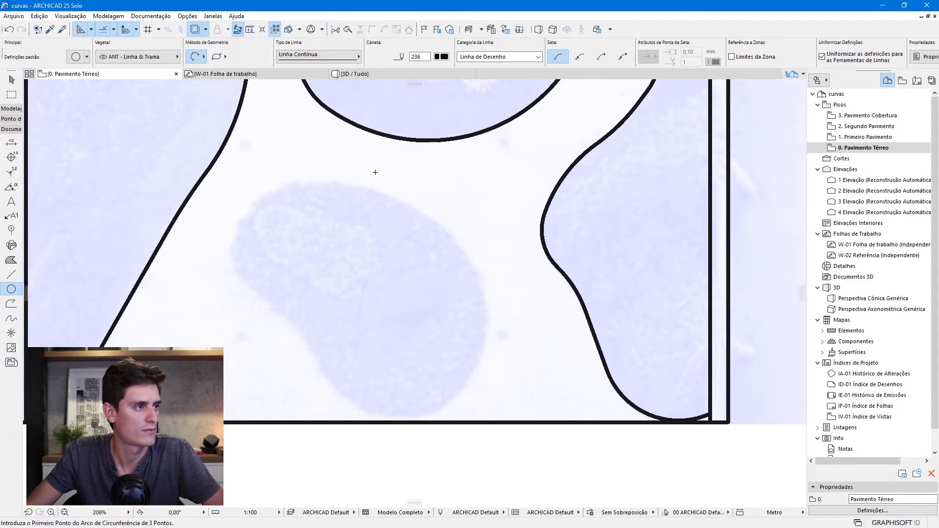
{"action": "scroll", "coordinate": [375, 173], "scroll_direction": "up", "scroll_amount": 2}
{"action": "scroll", "coordinate": [405, 313], "scroll_direction": "down", "scroll_amount": 4}
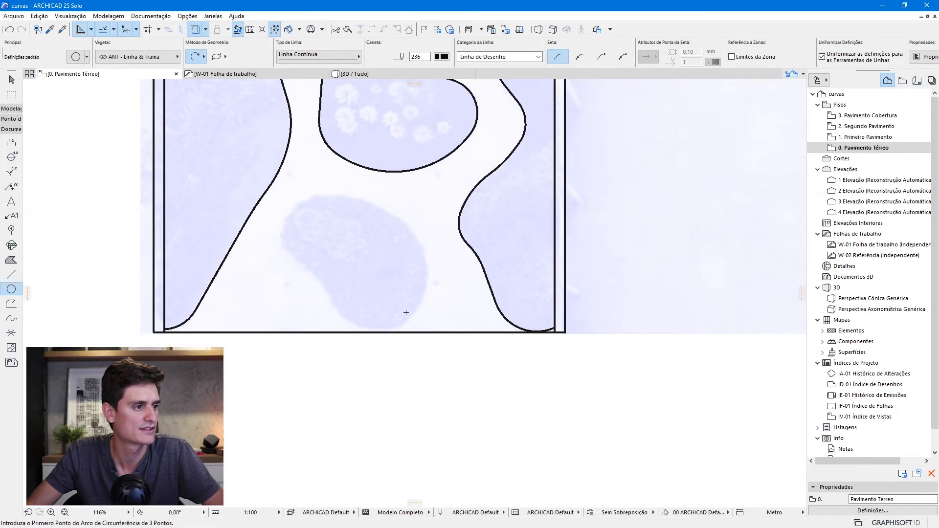
{"action": "scroll", "coordinate": [407, 302], "scroll_direction": "up", "scroll_amount": 3}
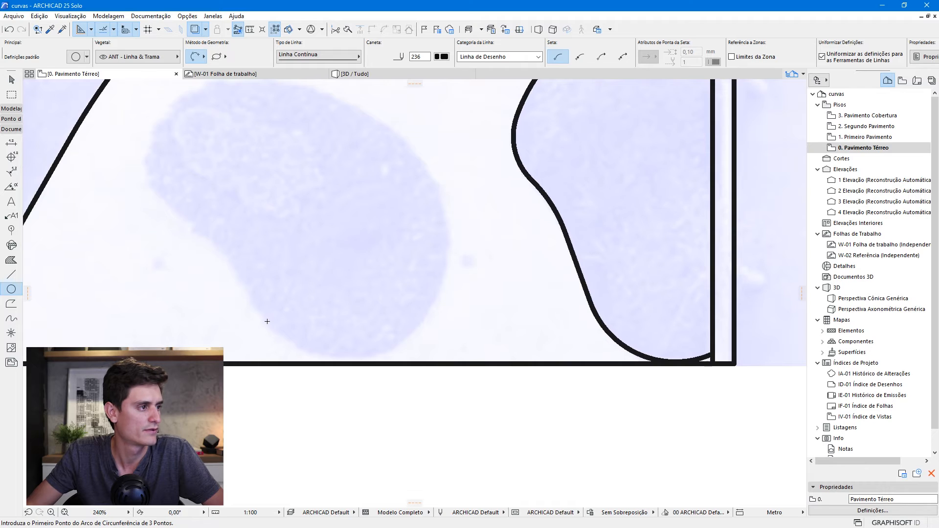
{"action": "middle_click_drag", "start_coordinate": [454, 265], "coordinate": [465, 289]}
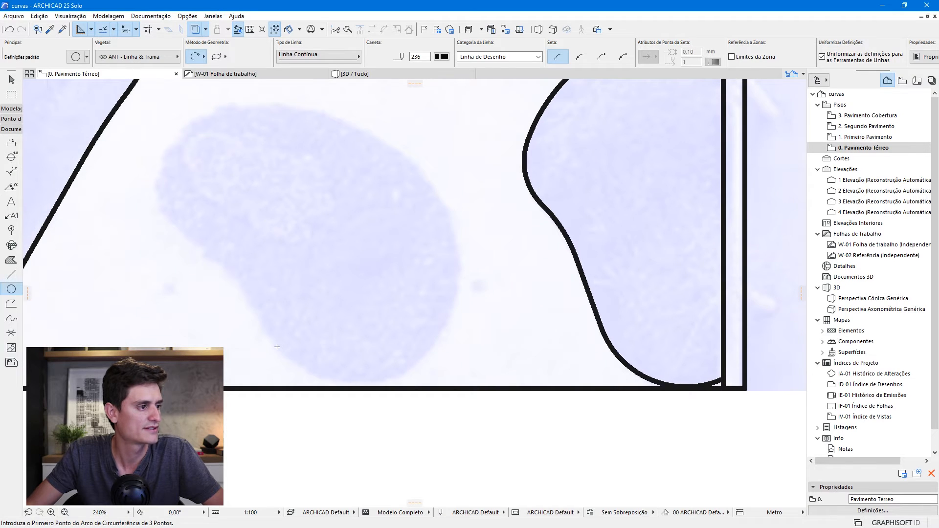
{"action": "left_click", "coordinate": [264, 329]}
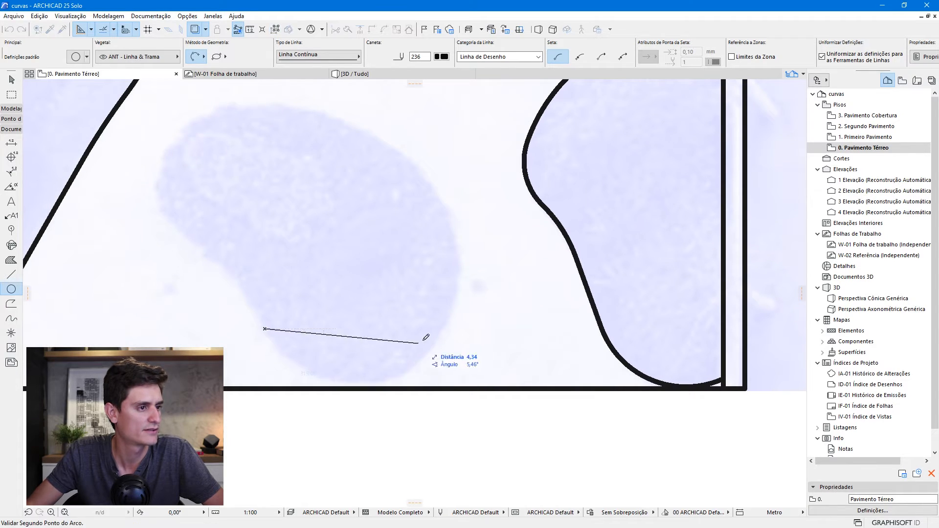
{"action": "left_click", "coordinate": [456, 290]}
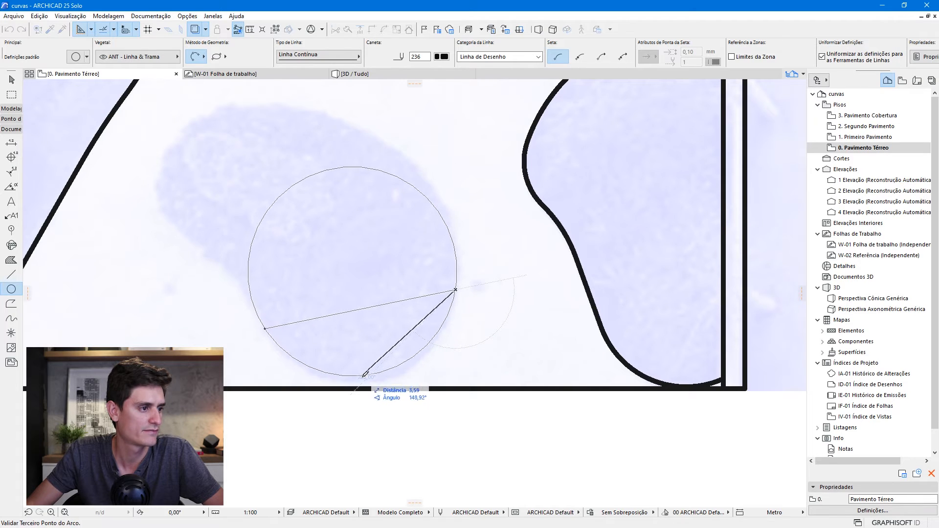
{"action": "scroll", "coordinate": [375, 379], "scroll_direction": "up", "scroll_amount": 3}
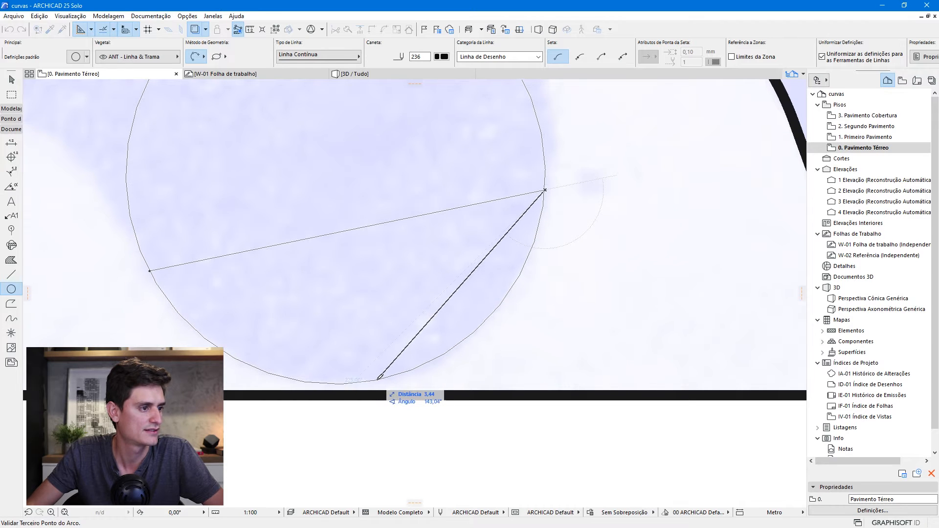
{"action": "left_click", "coordinate": [377, 381]}
{"action": "scroll", "coordinate": [383, 342], "scroll_direction": "down", "scroll_amount": 3}
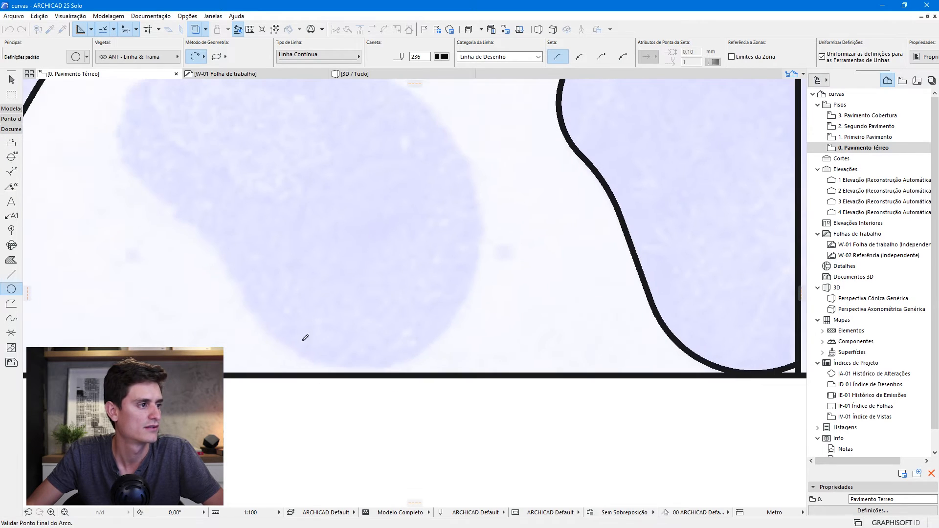
{"action": "left_click", "coordinate": [249, 303]}
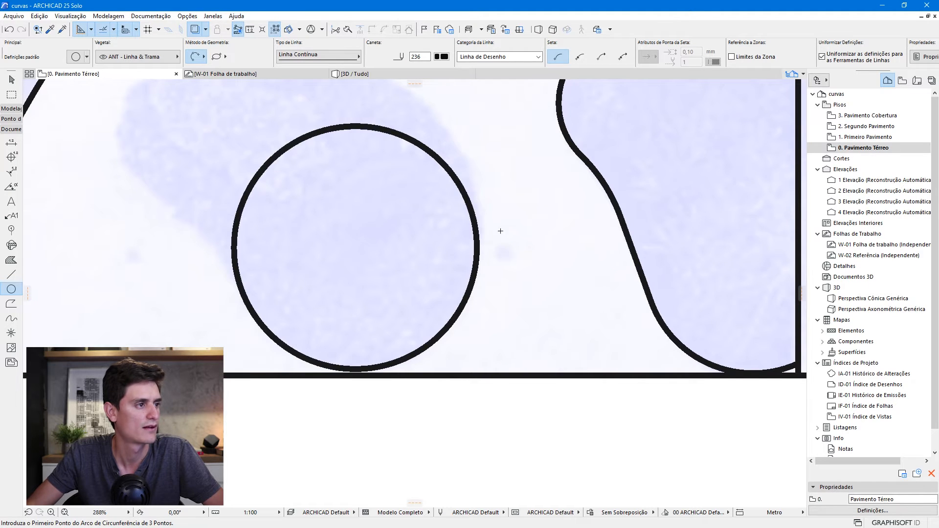
Start a polyline with a radius segment about 2.85 m long from the circle's centre to its lower-right edge.
{"action": "scroll", "coordinate": [503, 235], "scroll_direction": "down", "scroll_amount": 3}
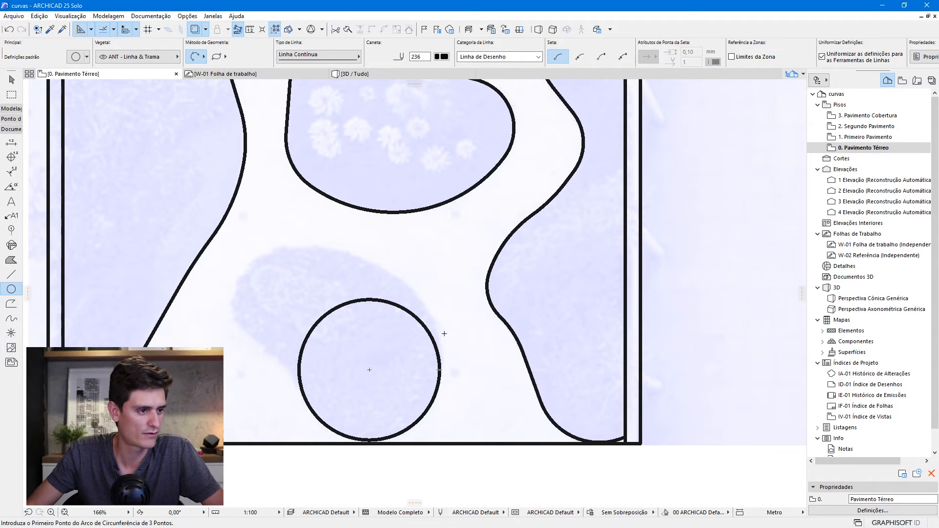
{"action": "scroll", "coordinate": [458, 395], "scroll_direction": "up", "scroll_amount": 3}
{"action": "left_click", "coordinate": [11, 275]}
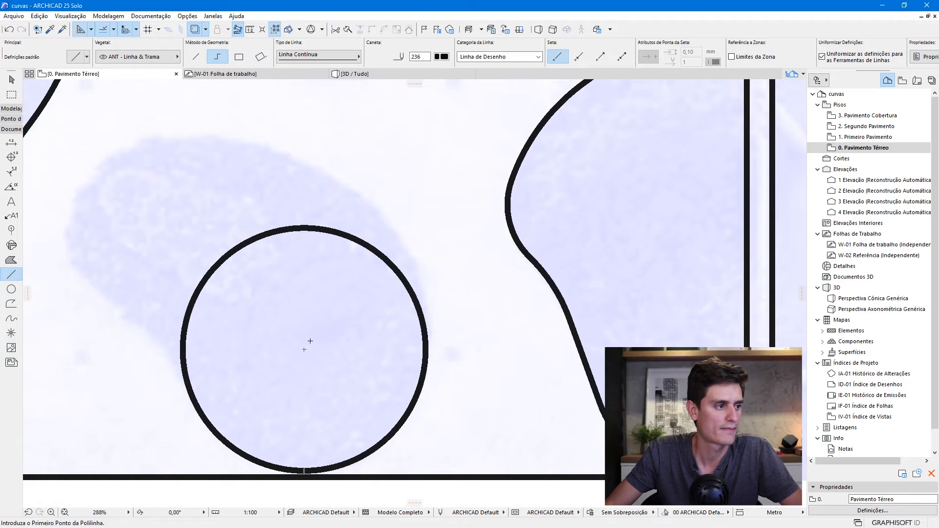
{"action": "left_click", "coordinate": [304, 349]}
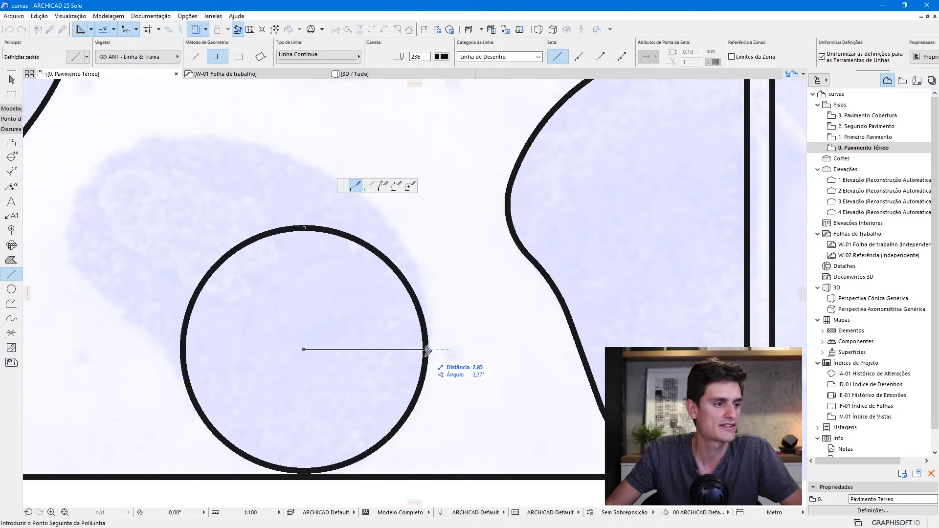
{"action": "scroll", "coordinate": [429, 350], "scroll_direction": "down", "scroll_amount": 2}
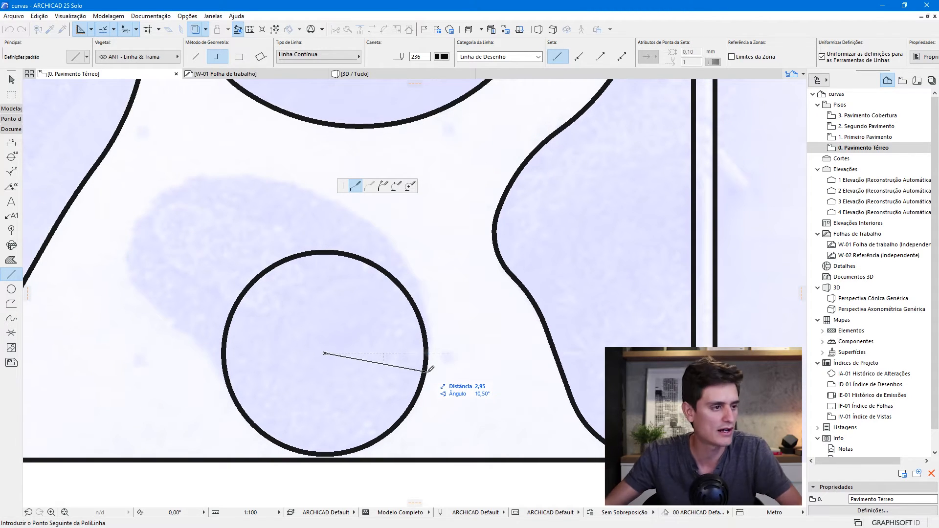
{"action": "scroll", "coordinate": [430, 370], "scroll_direction": "up", "scroll_amount": 2}
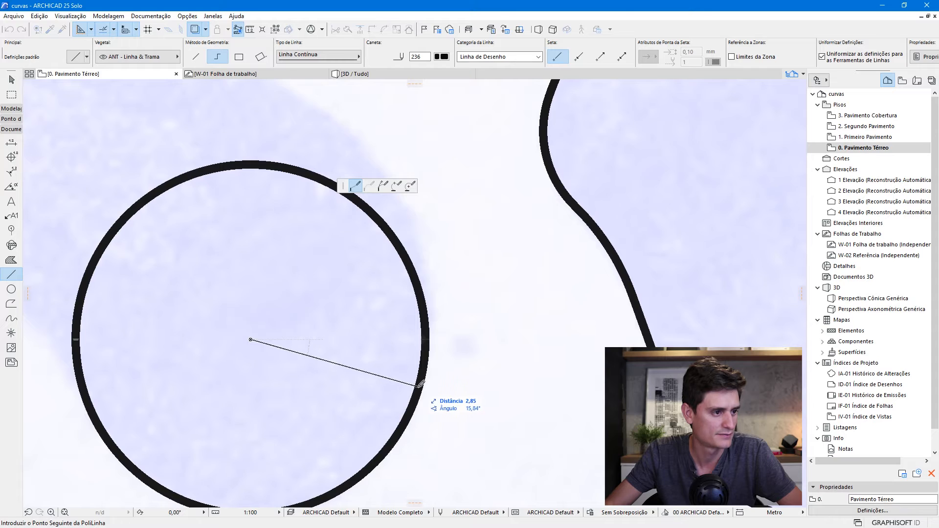
{"action": "scroll", "coordinate": [420, 384], "scroll_direction": "down", "scroll_amount": 3}
{"action": "middle_click_drag", "start_coordinate": [423, 378], "coordinate": [432, 282]}
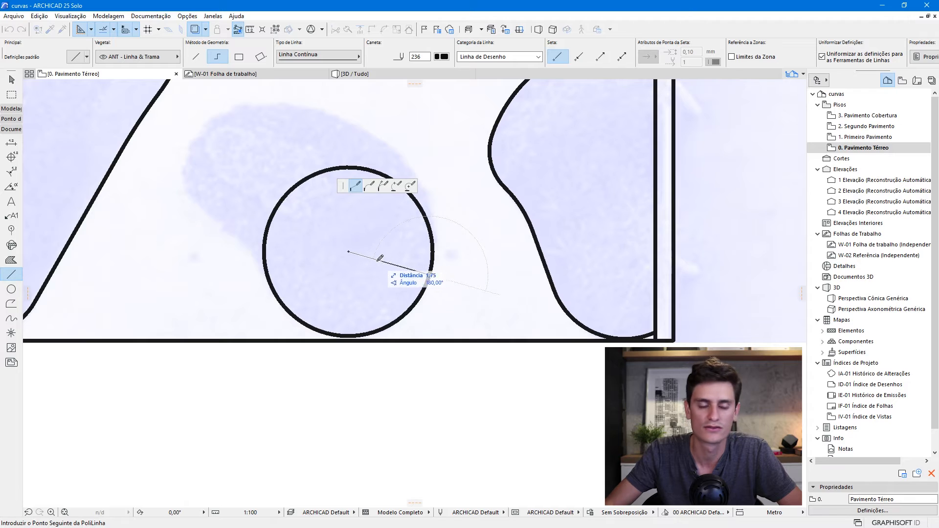
{"action": "left_click", "coordinate": [431, 272]}
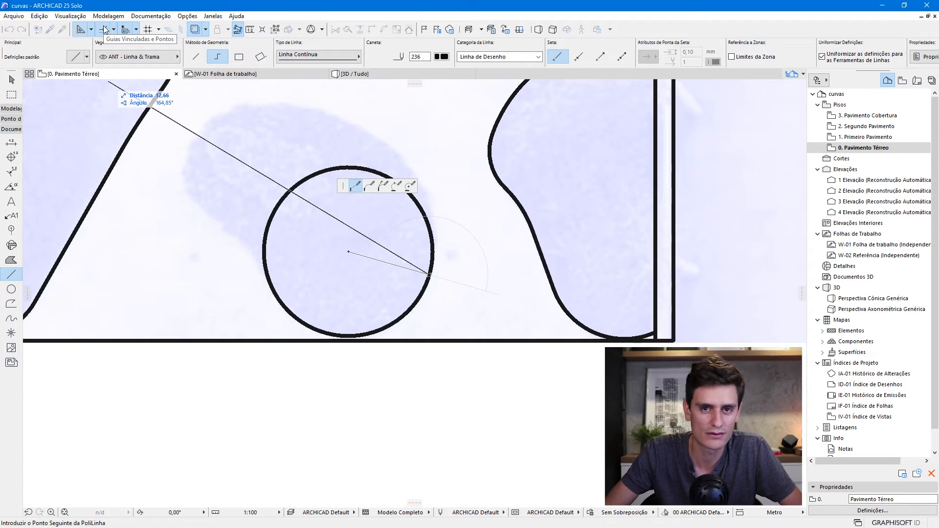
Finish the polyline with a segment perpendicular to the radius, tangent to the circle and running down past the lower boundary line.
{"action": "left_click", "coordinate": [394, 398]}
{"action": "right_click", "coordinate": [455, 323]}
{"action": "left_click", "coordinate": [487, 397]}
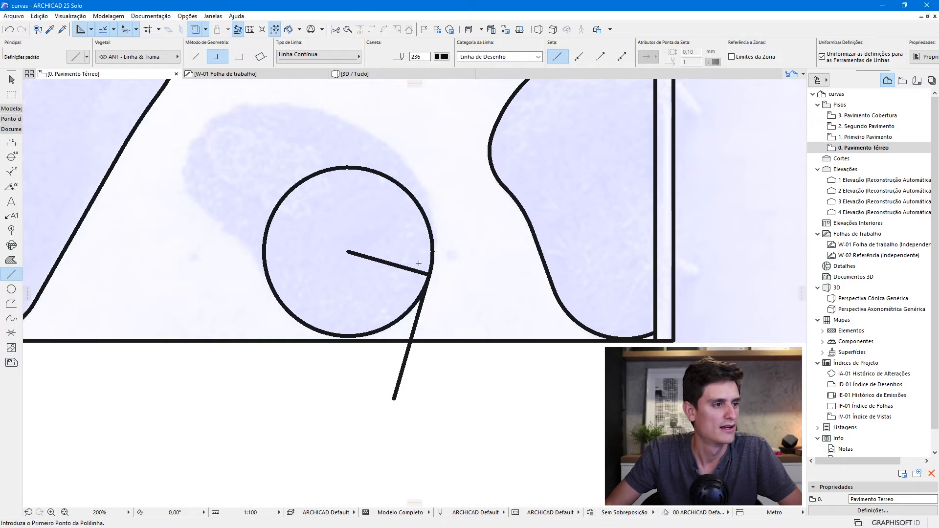
Start a polyline on the tangent line below the circle and end its first segment where that line touches the circle.
{"action": "scroll", "coordinate": [419, 263], "scroll_direction": "up", "scroll_amount": 3}
{"action": "key", "text": "Escape"}
{"action": "left_click", "coordinate": [422, 336]}
{"action": "scroll", "coordinate": [437, 328], "scroll_direction": "down", "scroll_amount": 6}
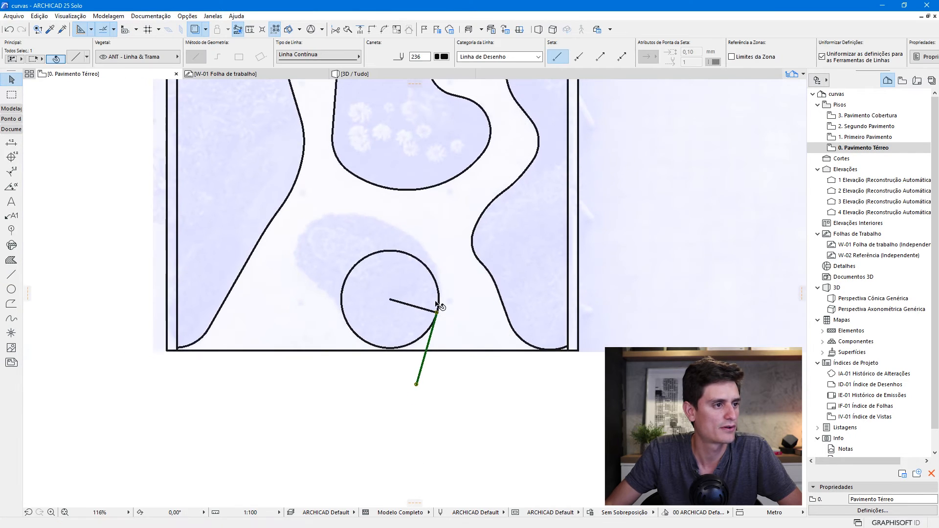
{"action": "scroll", "coordinate": [439, 306], "scroll_direction": "up", "scroll_amount": 3}
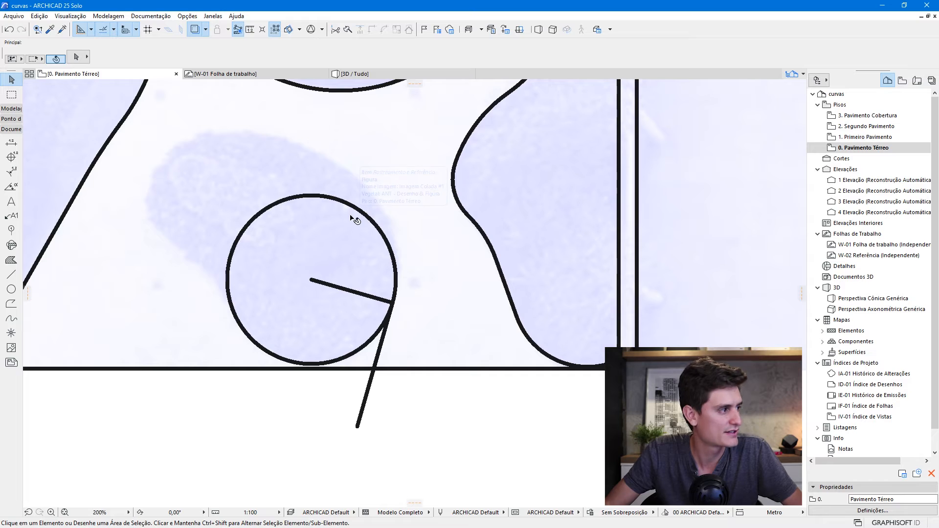
{"action": "left_click", "coordinate": [11, 275]}
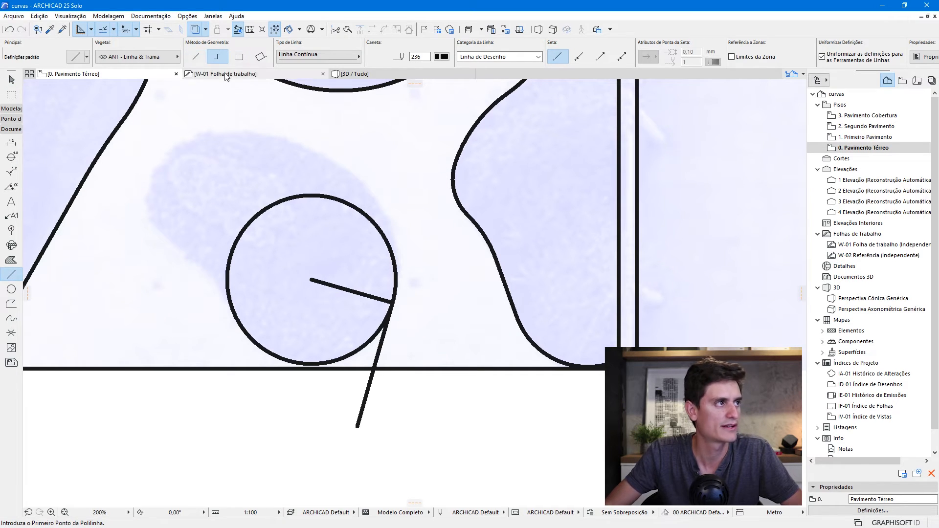
{"action": "left_click", "coordinate": [362, 410]}
{"action": "scroll", "coordinate": [394, 360], "scroll_direction": "up", "scroll_amount": 3}
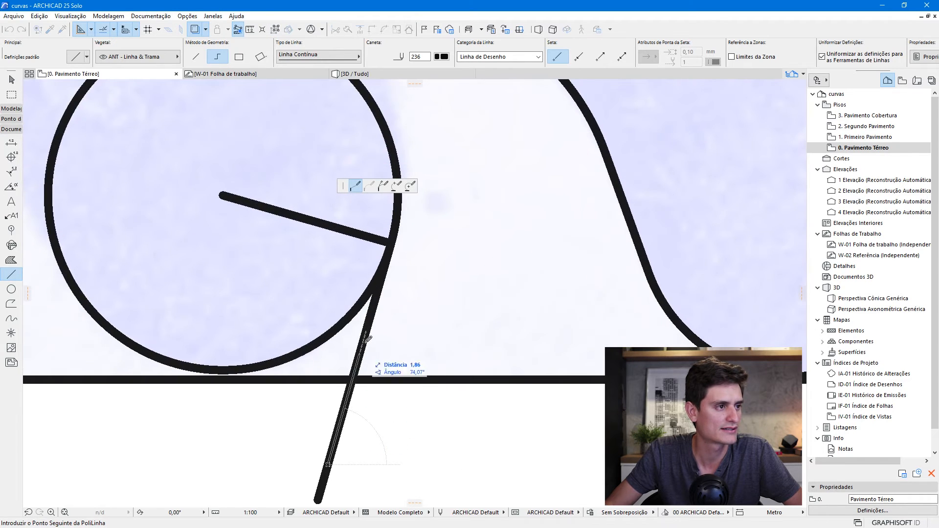
{"action": "left_click", "coordinate": [391, 242]}
{"action": "scroll", "coordinate": [447, 289], "scroll_direction": "down", "scroll_amount": 2}
{"action": "scroll", "coordinate": [451, 321], "scroll_direction": "up", "scroll_amount": 2}
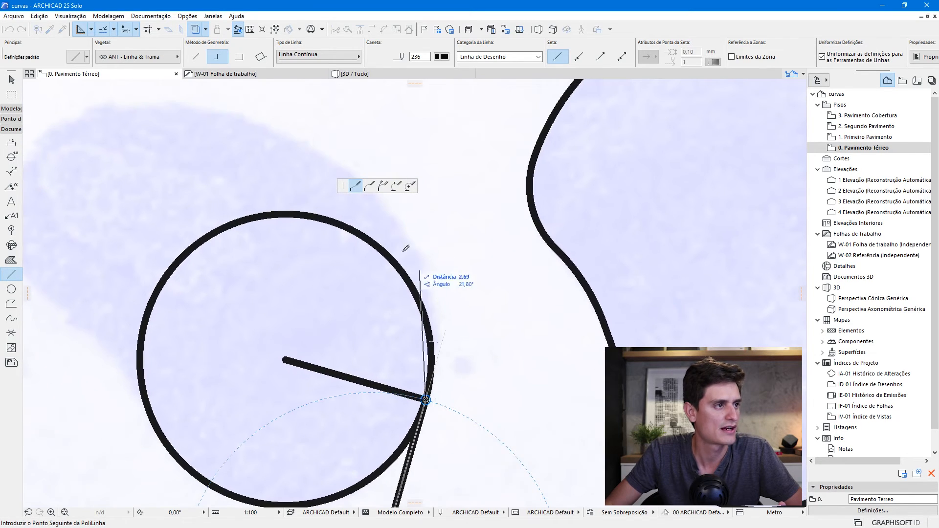
Continue the polyline with tangent arcs along the kidney-shaped bed's right and upper edge as far as its top.
{"action": "left_click", "coordinate": [372, 189]}
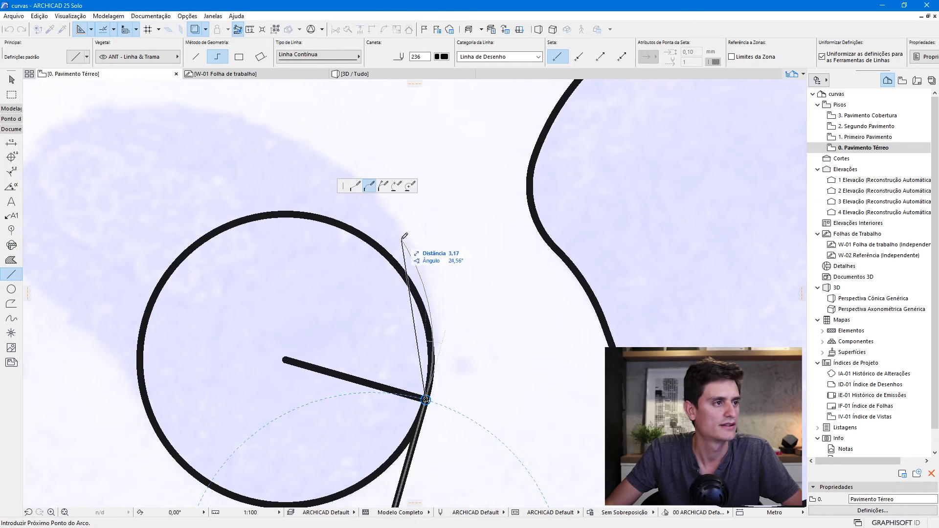
{"action": "middle_click_drag", "start_coordinate": [415, 258], "coordinate": [553, 416]}
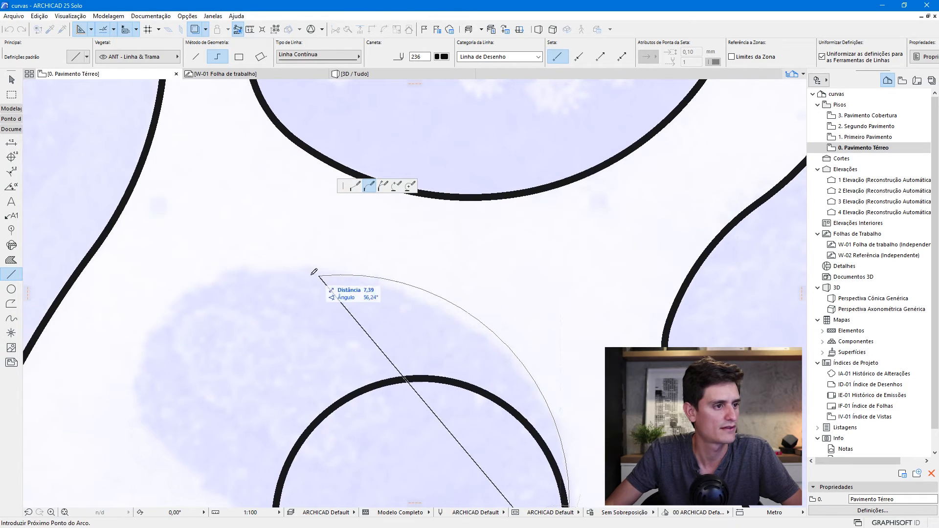
{"action": "left_click", "coordinate": [455, 316]}
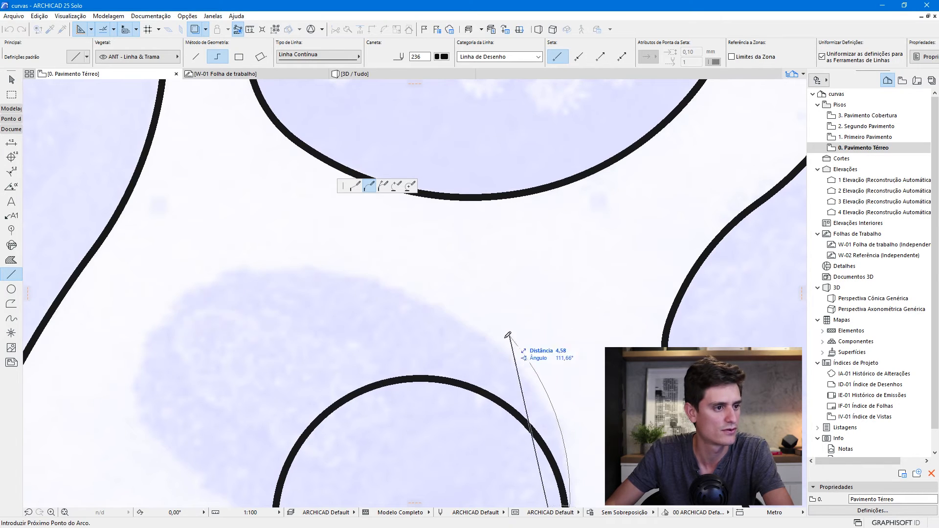
{"action": "left_click", "coordinate": [487, 337]}
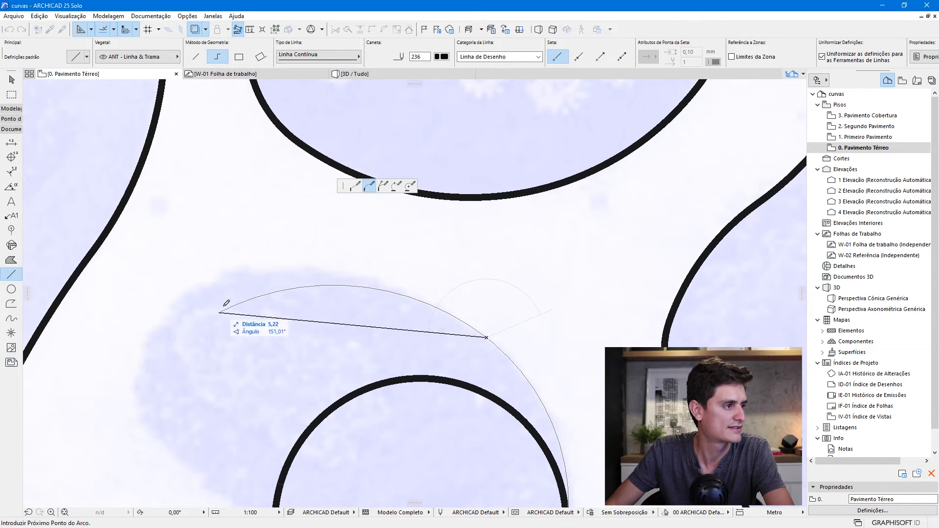
{"action": "left_click", "coordinate": [234, 271]}
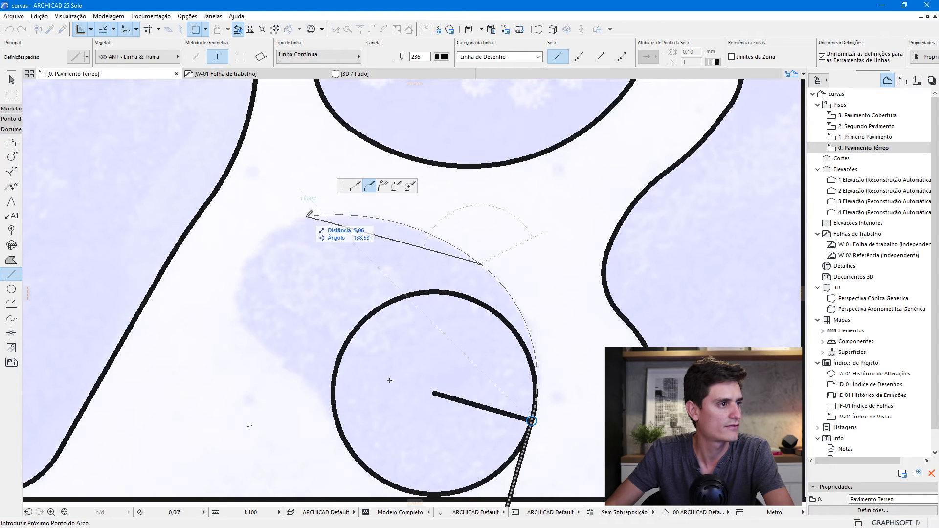
{"action": "left_click", "coordinate": [255, 333]}
{"action": "scroll", "coordinate": [303, 362], "scroll_direction": "up", "scroll_amount": 2}
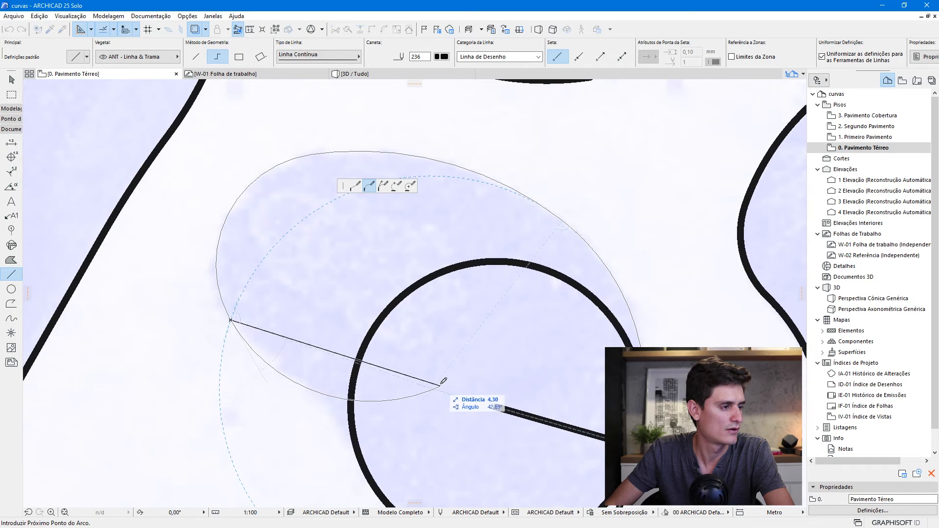
{"action": "key", "text": "BackSpace"}
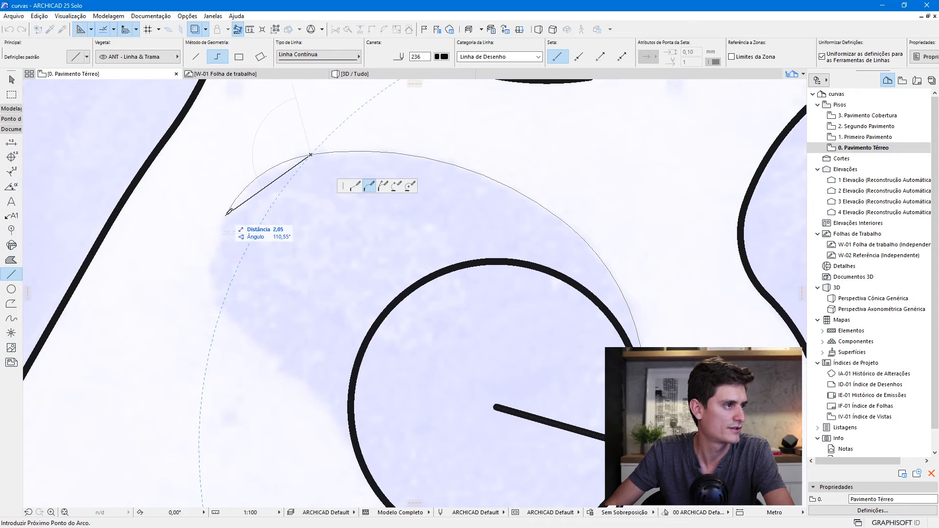
Trace the kidney-shaped bed's left end with two tangent arcs and finish the polyline with a third arc running into the circle.
{"action": "left_click", "coordinate": [232, 205]}
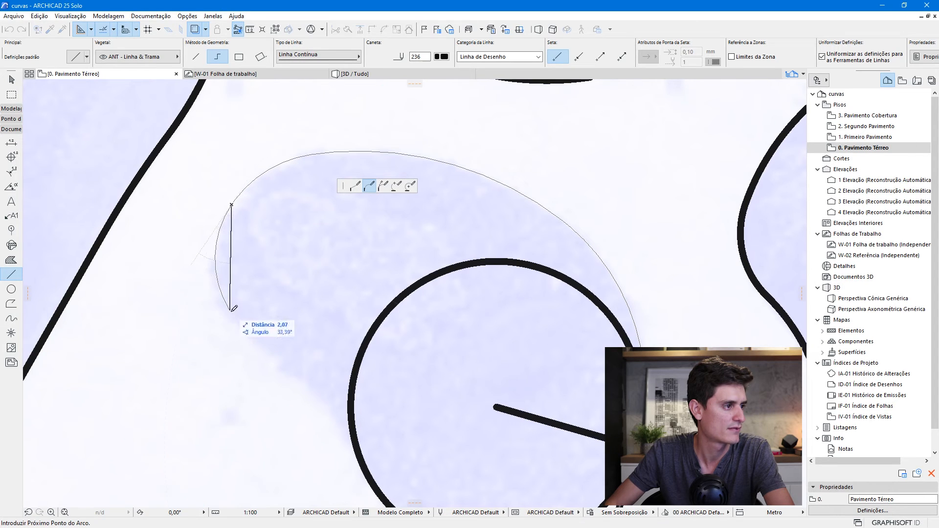
{"action": "left_click", "coordinate": [248, 336]}
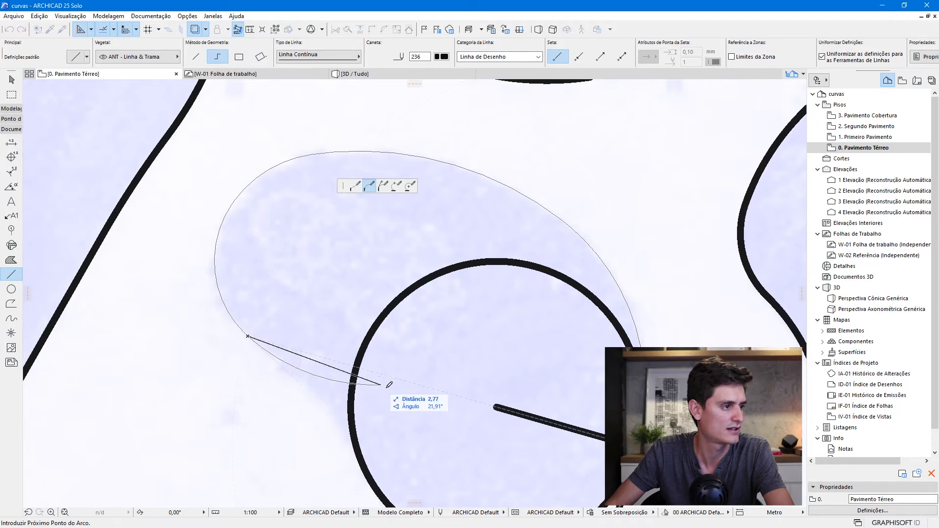
{"action": "scroll", "coordinate": [313, 309], "scroll_direction": "up", "scroll_amount": 5}
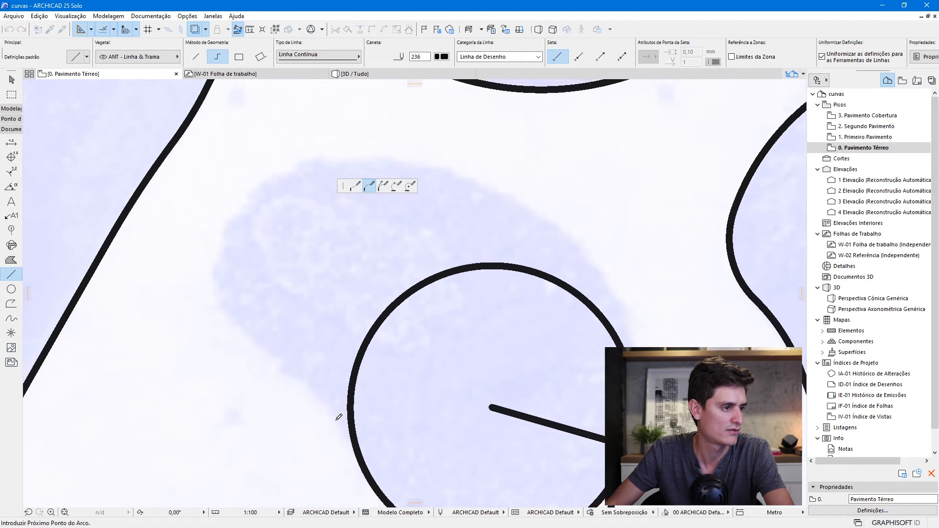
{"action": "middle_click_drag", "start_coordinate": [293, 405], "coordinate": [218, 271]}
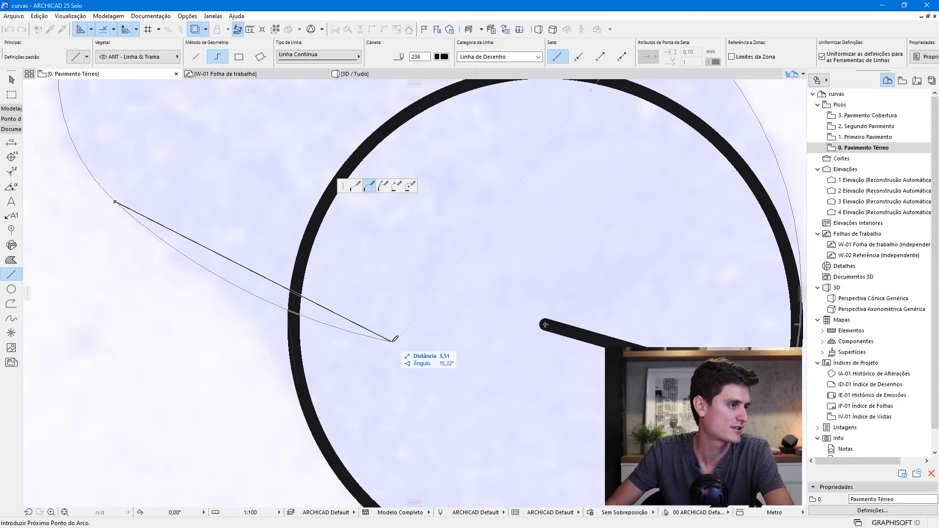
{"action": "scroll", "coordinate": [393, 337], "scroll_direction": "down", "scroll_amount": 4}
{"action": "scroll", "coordinate": [390, 325], "scroll_direction": "up", "scroll_amount": 2}
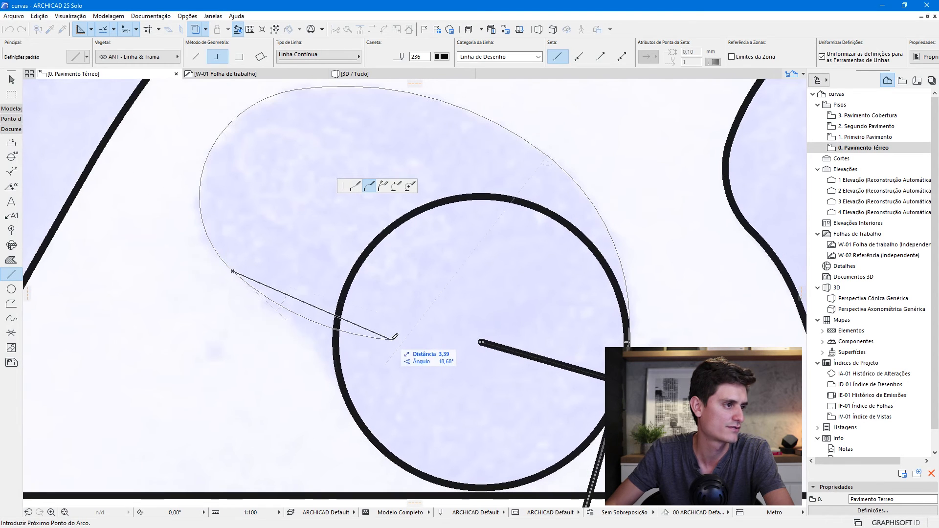
{"action": "double_click", "coordinate": [458, 395]}
Trim the circle's upper part inside the bed outline and the end of the lower-left arc inside the circle.
{"action": "scroll", "coordinate": [328, 284], "scroll_direction": "down", "scroll_amount": 3}
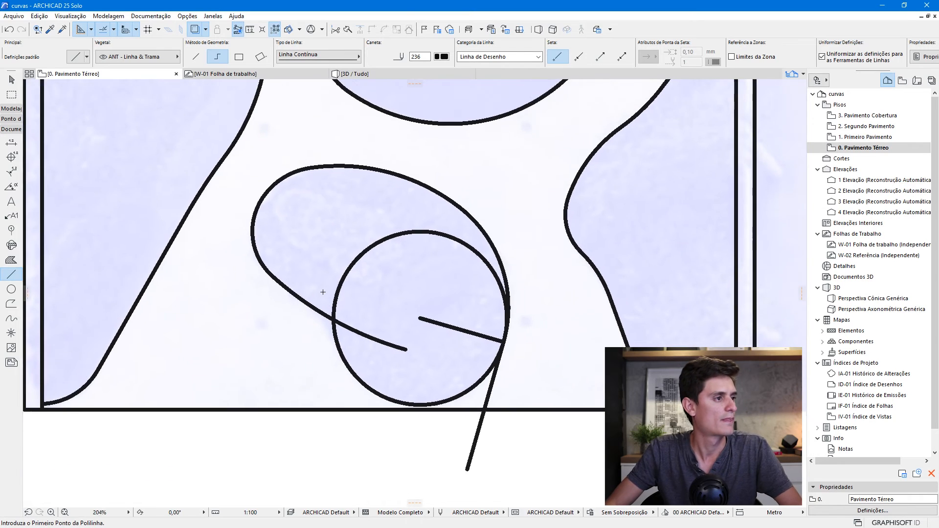
{"action": "key", "text": "Escape"}
{"action": "left_click", "coordinate": [317, 309]}
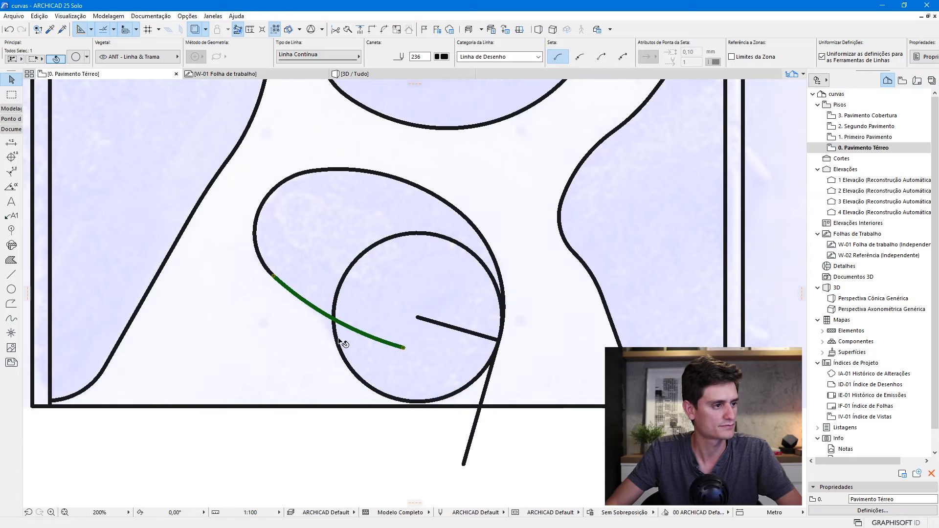
{"action": "left_click", "coordinate": [323, 321]}
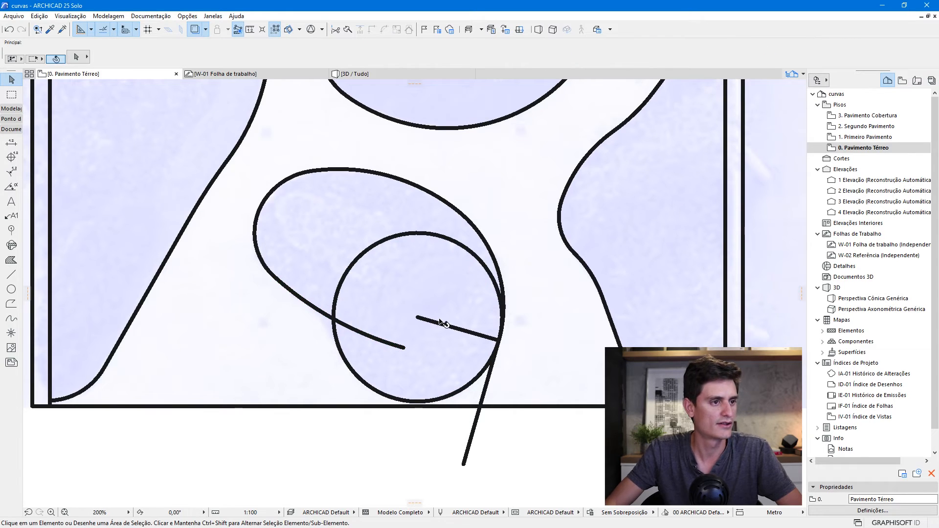
{"action": "middle_click_drag", "start_coordinate": [446, 335], "coordinate": [439, 337]}
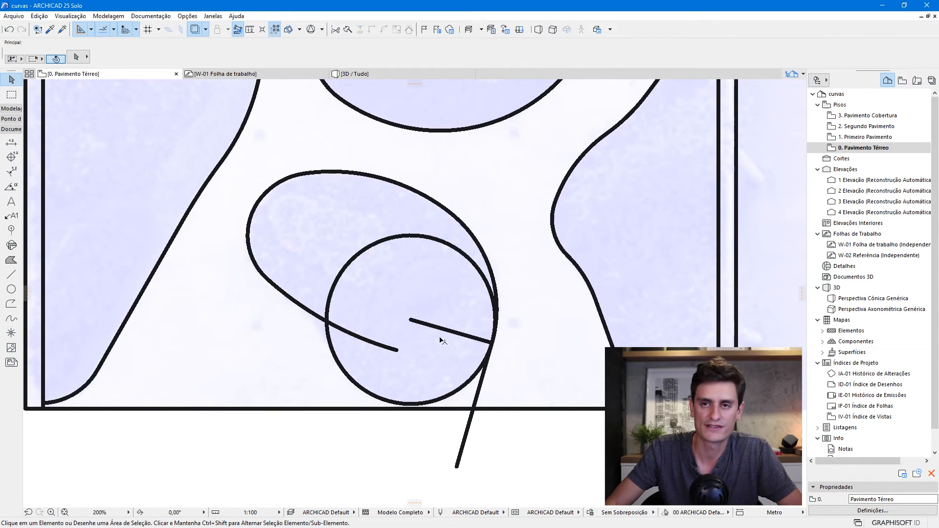
{"action": "left_click", "coordinate": [327, 309], "text": "ctrl"}
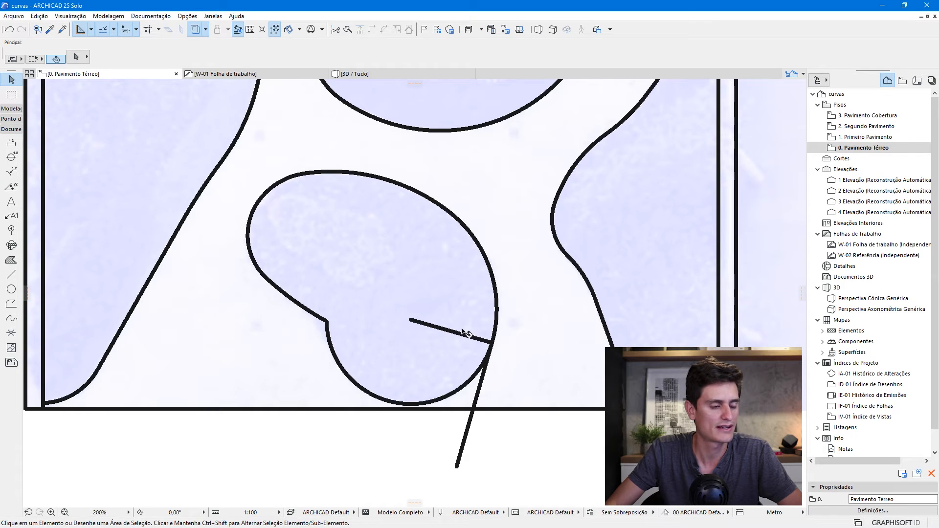
Fillet the corner between the bed's lower-left arc and the remaining circle arc with a 3,00 radius.
{"action": "scroll", "coordinate": [332, 358], "scroll_direction": "up", "scroll_amount": 1}
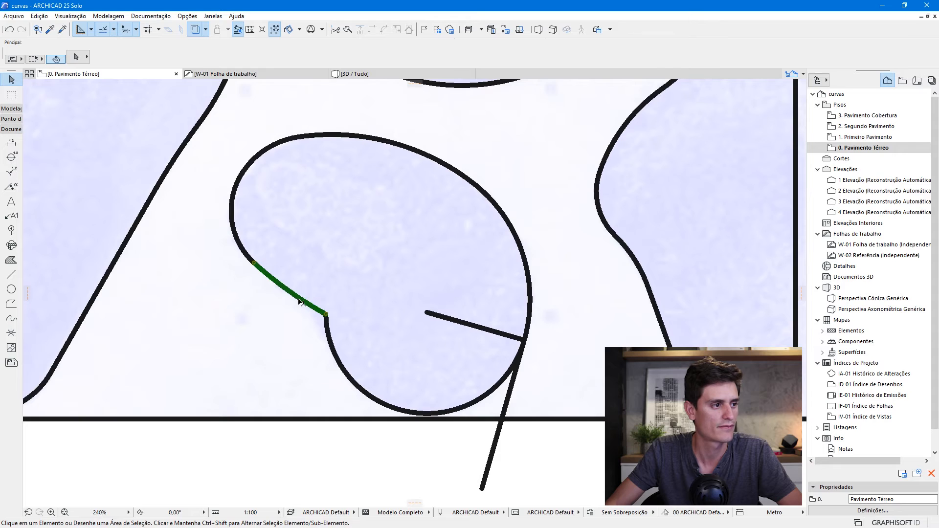
{"action": "left_click", "coordinate": [339, 364], "text": "shift"}
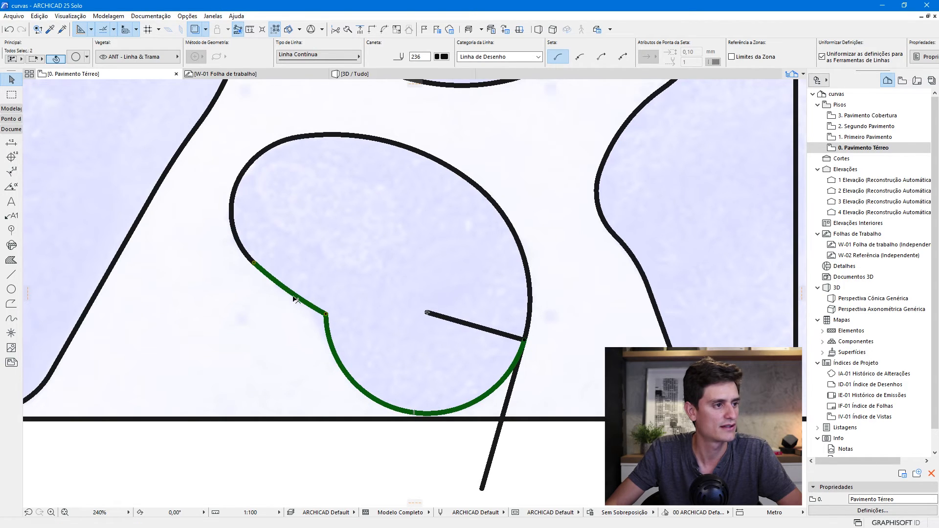
{"action": "left_click", "coordinate": [378, 31]}
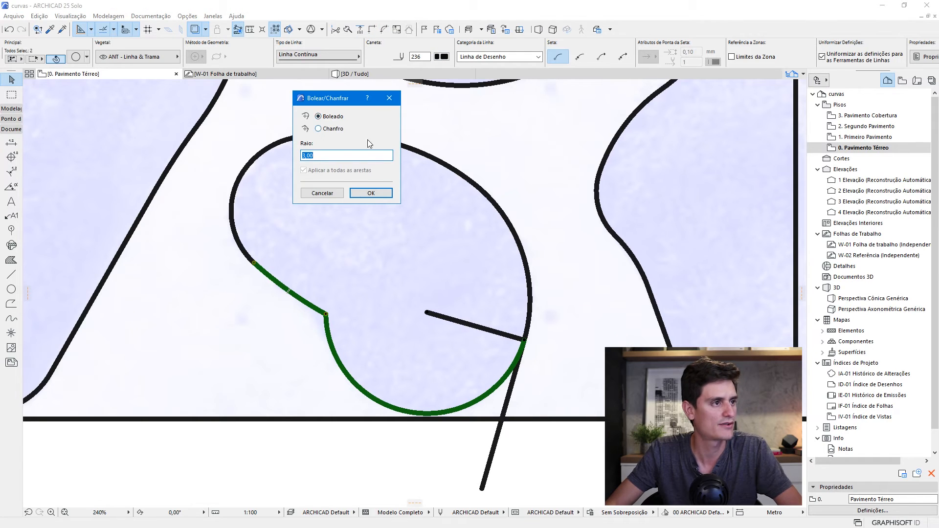
{"action": "left_click", "coordinate": [370, 192]}
{"action": "scroll", "coordinate": [330, 344], "scroll_direction": "up", "scroll_amount": 2}
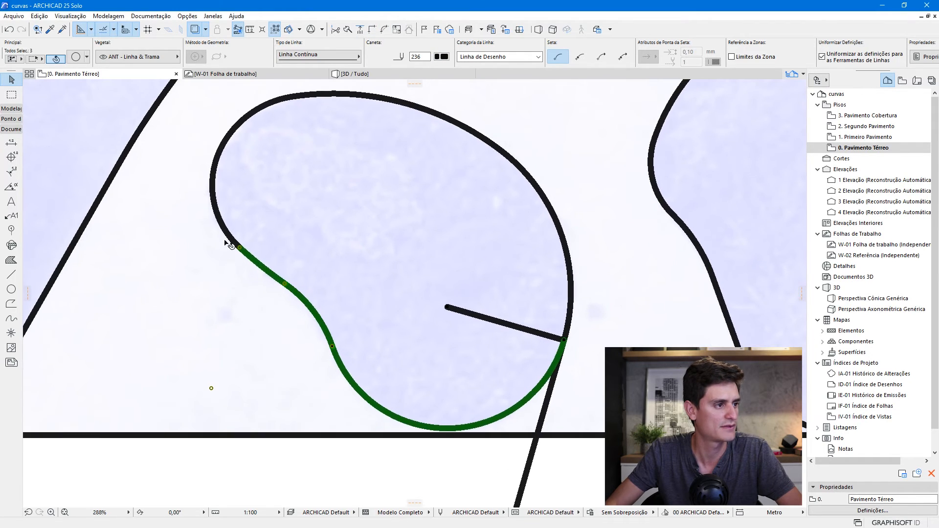
{"action": "left_click", "coordinate": [313, 312]}
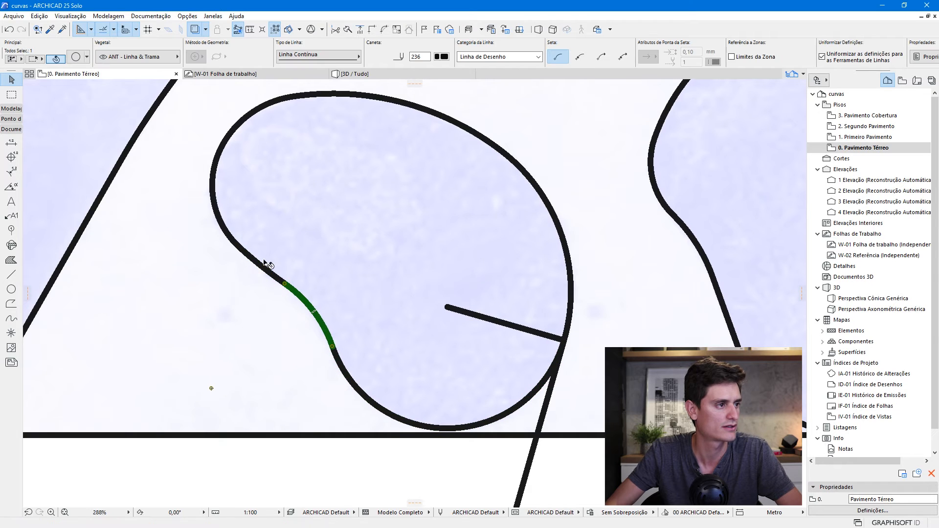
{"action": "left_click", "coordinate": [222, 219], "text": "shift"}
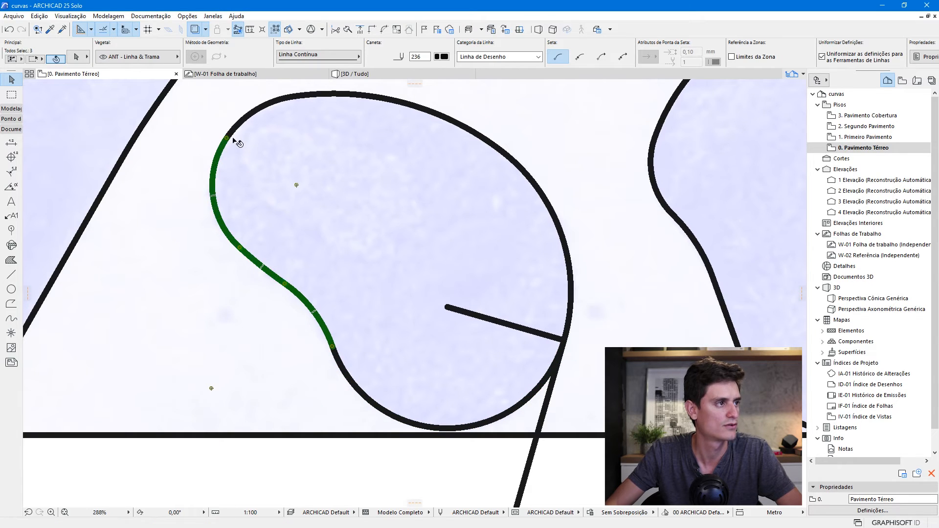
{"action": "key", "text": "Escape"}
Delete the radius line and the tangent construction line of the kidney-shaped bed.
{"action": "left_click", "coordinate": [508, 325]}
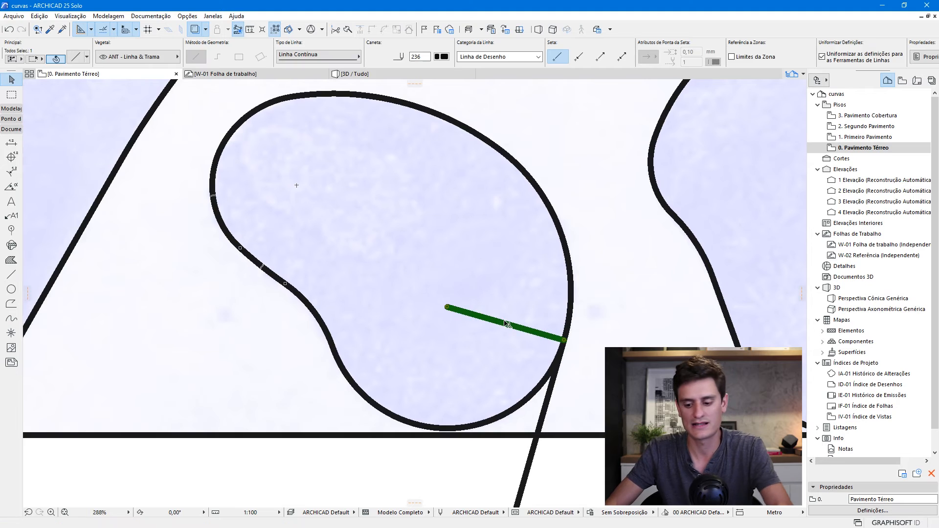
{"action": "key", "text": "Delete"}
{"action": "left_click", "coordinate": [558, 404]}
{"action": "key", "text": "Delete"}
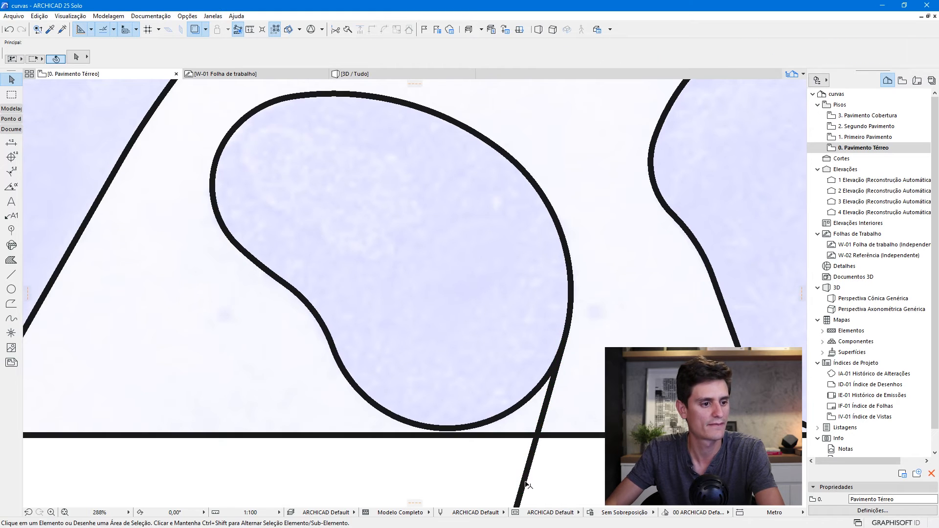
Delete the large path-edge arc around the round bed in the upper-left corner of the garden.
{"action": "scroll", "coordinate": [470, 266], "scroll_direction": "down", "scroll_amount": 3}
{"action": "middle_click_drag", "start_coordinate": [457, 205], "coordinate": [268, 304]}
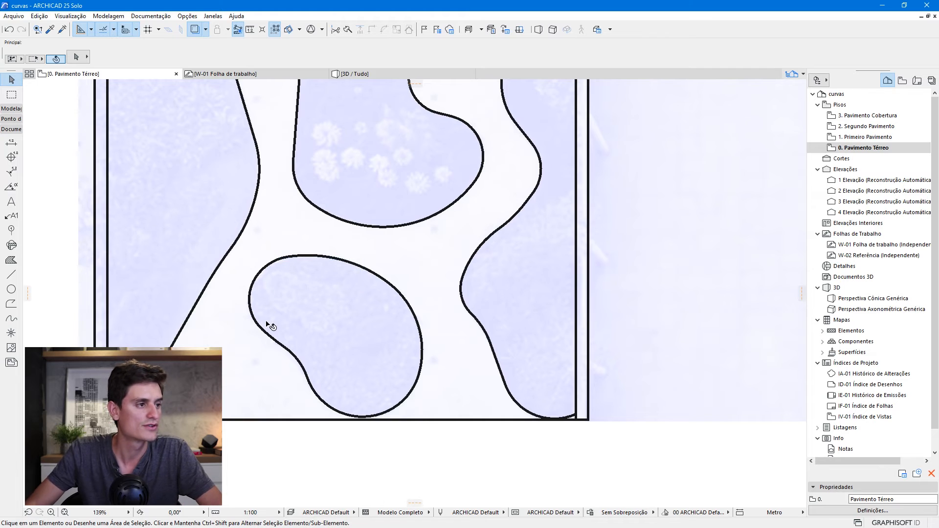
{"action": "left_click", "coordinate": [11, 289]}
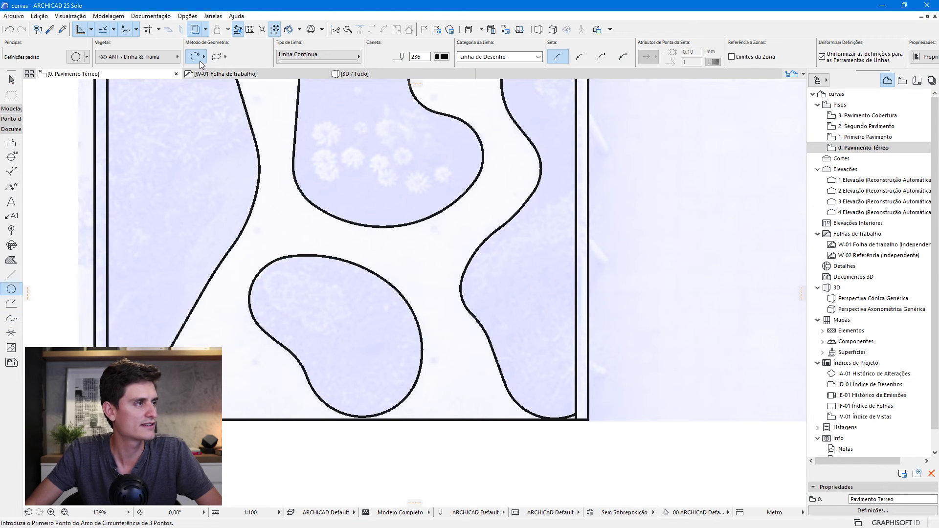
{"action": "scroll", "coordinate": [340, 309], "scroll_direction": "down", "scroll_amount": 5}
{"action": "scroll", "coordinate": [341, 309], "scroll_direction": "down", "scroll_amount": 1}
{"action": "middle_click_drag", "start_coordinate": [515, 277], "coordinate": [297, 308]}
{"action": "scroll", "coordinate": [472, 223], "scroll_direction": "up", "scroll_amount": 5}
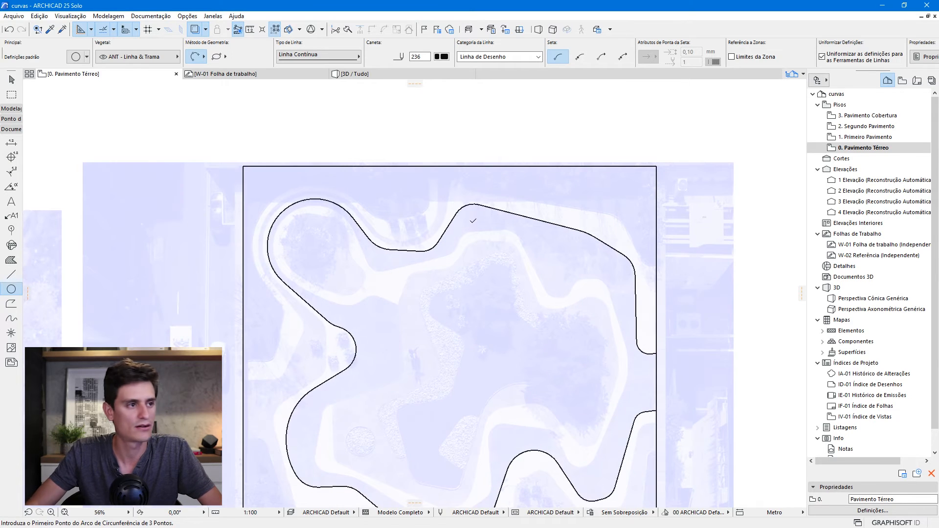
{"action": "scroll", "coordinate": [297, 196], "scroll_direction": "up", "scroll_amount": 2}
{"action": "key", "text": "Escape"}
{"action": "left_click", "coordinate": [295, 207]}
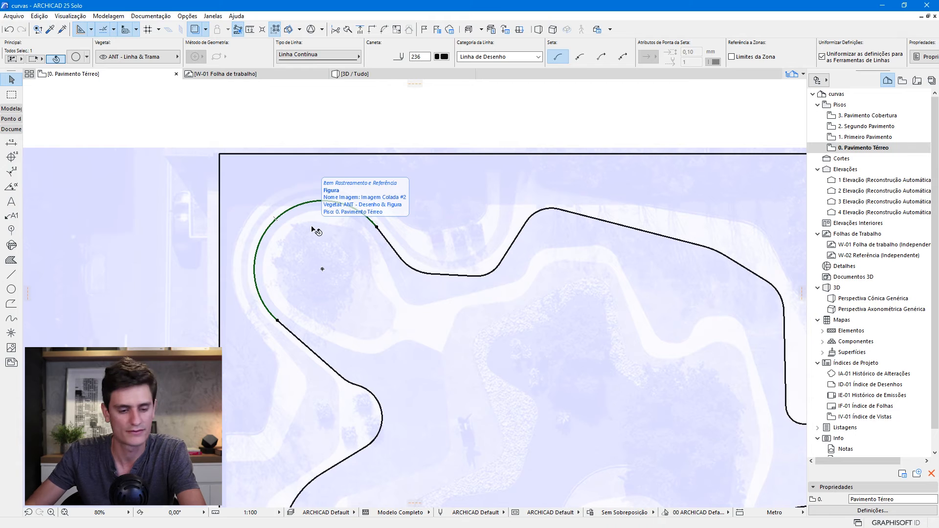
{"action": "key", "text": "Delete"}
{"action": "scroll", "coordinate": [315, 230], "scroll_direction": "up", "scroll_amount": 2}
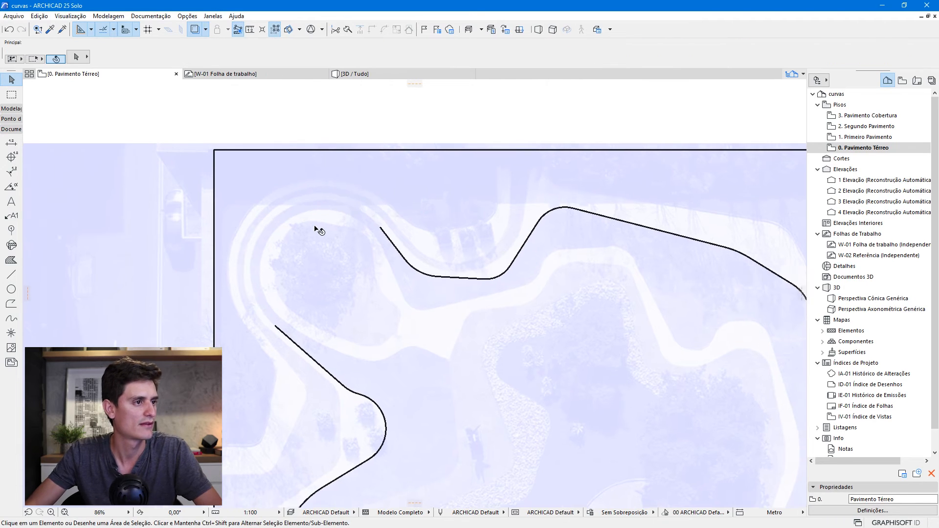
Select and examine the two straight path-edge lines that end beside the round bed.
{"action": "left_click", "coordinate": [294, 394]}
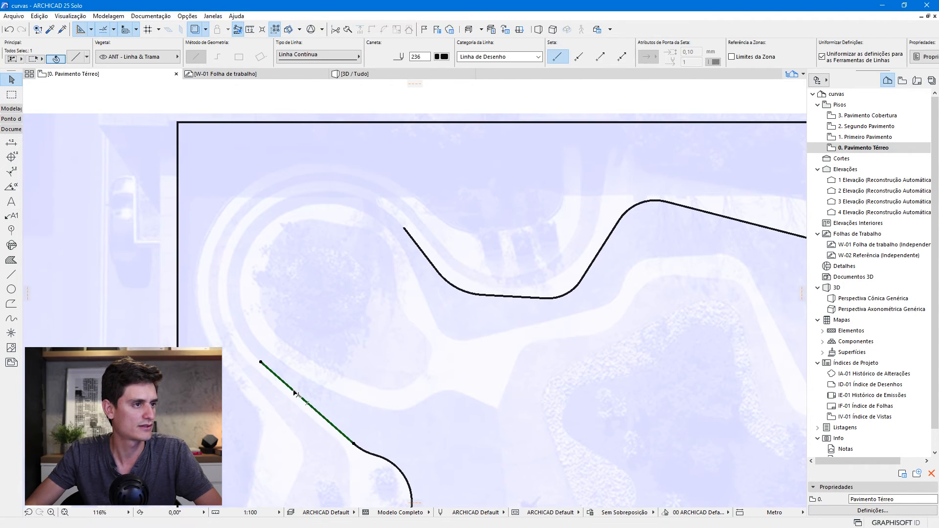
{"action": "left_click", "coordinate": [415, 251], "text": "shift"}
{"action": "scroll", "coordinate": [414, 255], "scroll_direction": "up", "scroll_amount": 2}
{"action": "scroll", "coordinate": [303, 323], "scroll_direction": "down", "scroll_amount": 4}
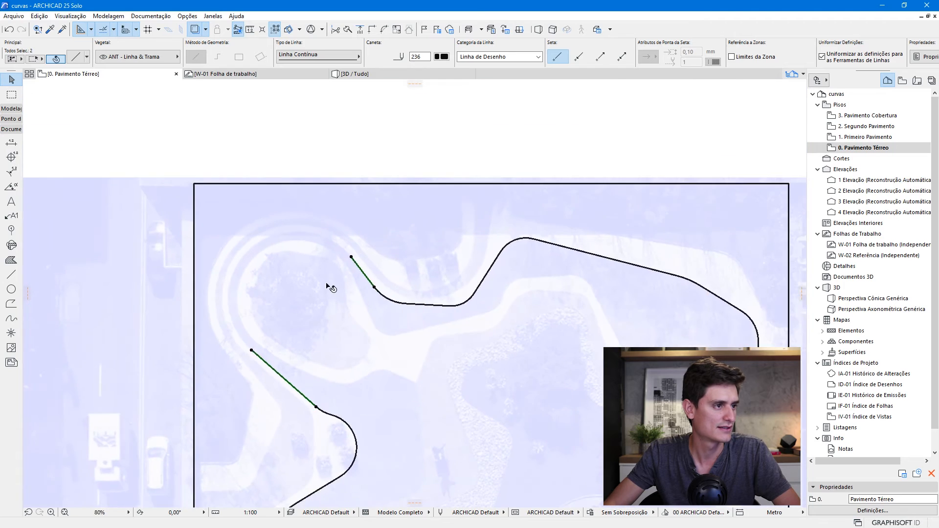
{"action": "scroll", "coordinate": [246, 397], "scroll_direction": "up", "scroll_amount": 3}
{"action": "scroll", "coordinate": [403, 282], "scroll_direction": "down", "scroll_amount": 1}
{"action": "left_click", "coordinate": [397, 231], "text": "shift"}
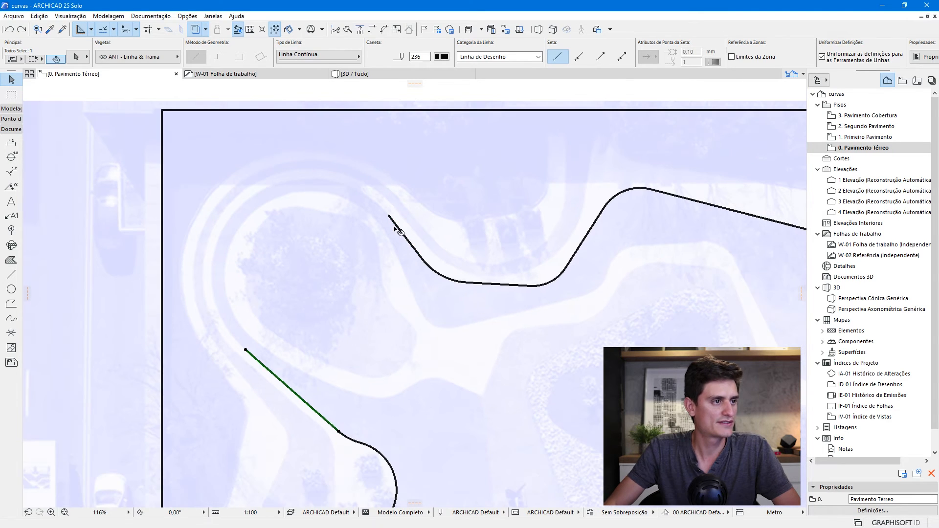
{"action": "scroll", "coordinate": [259, 293], "scroll_direction": "up", "scroll_amount": 2}
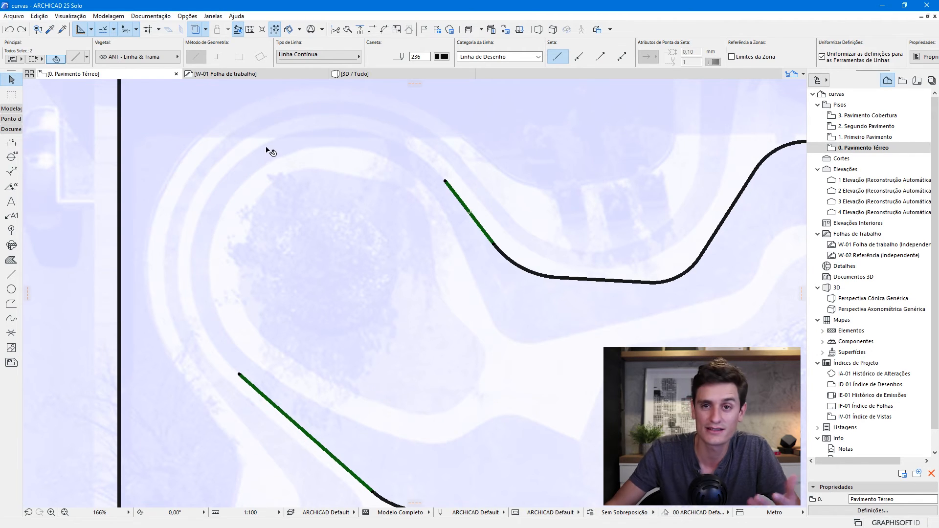
{"action": "middle_click_drag", "start_coordinate": [379, 176], "coordinate": [441, 225]}
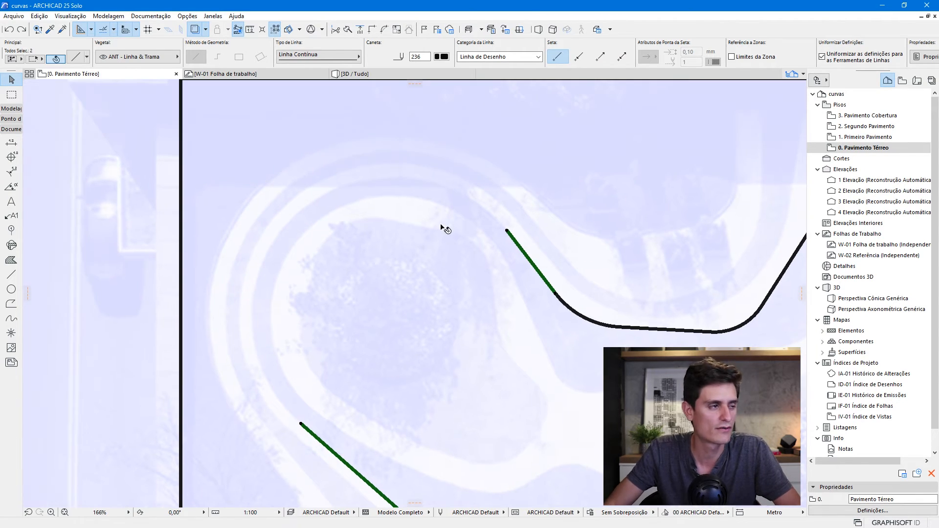
{"action": "left_click", "coordinate": [398, 256]}
Draw a circle around the round bed, tangent to both straight path-edge lines and passing through a point on the path's upper-left edge.
{"action": "left_click", "coordinate": [11, 290]}
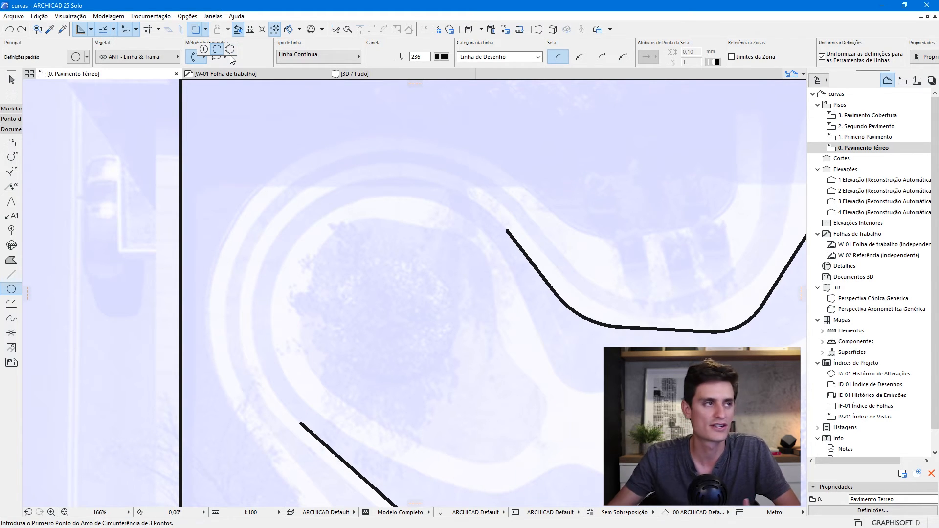
{"action": "left_click", "coordinate": [231, 50]}
{"action": "scroll", "coordinate": [402, 350], "scroll_direction": "down", "scroll_amount": 3}
{"action": "middle_click_drag", "start_coordinate": [470, 390], "coordinate": [350, 305]}
{"action": "scroll", "coordinate": [336, 305], "scroll_direction": "up", "scroll_amount": 3}
{"action": "middle_click_drag", "start_coordinate": [300, 231], "coordinate": [368, 290]}
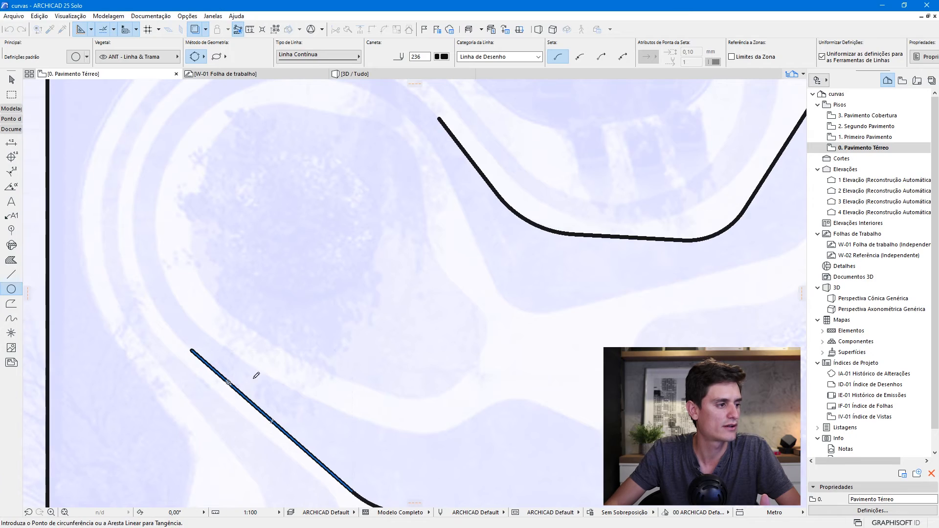
{"action": "middle_click_drag", "start_coordinate": [317, 268], "coordinate": [357, 379]}
{"action": "scroll", "coordinate": [446, 264], "scroll_direction": "down", "scroll_amount": 2}
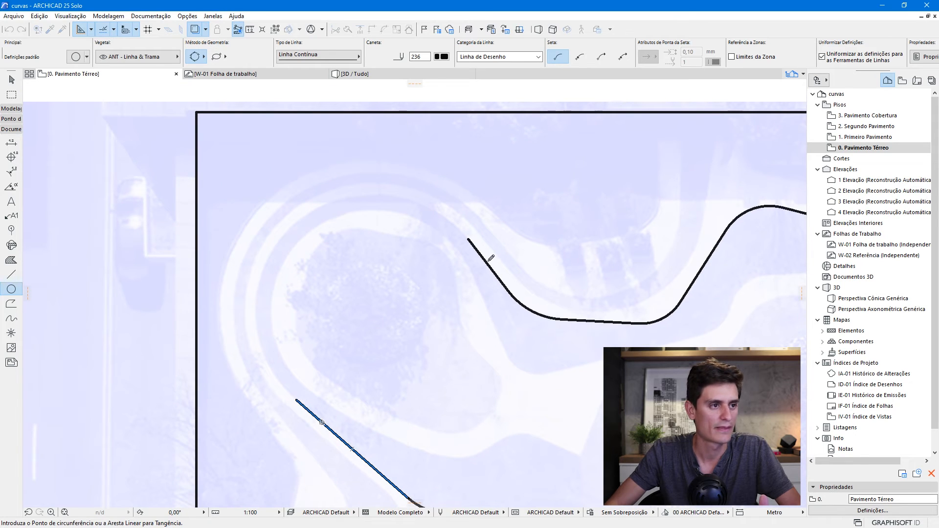
{"action": "scroll", "coordinate": [501, 277], "scroll_direction": "up", "scroll_amount": 2}
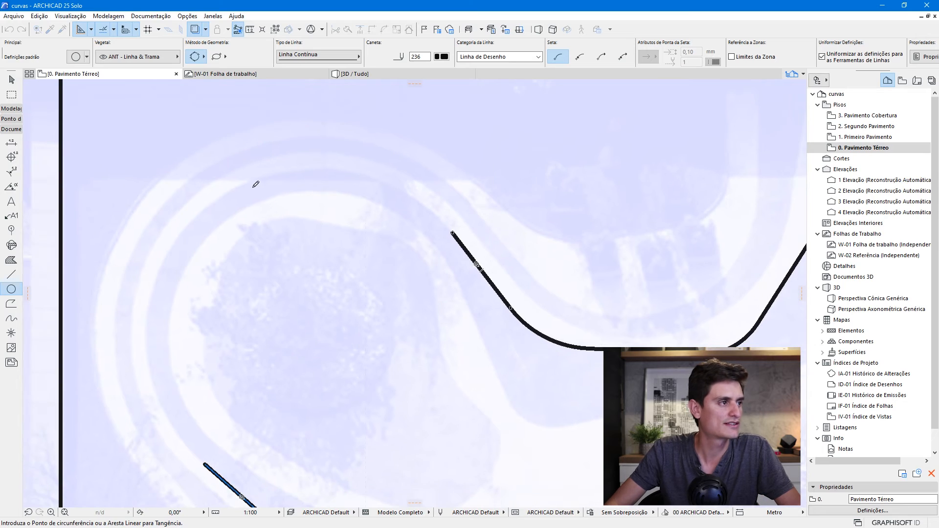
{"action": "left_click", "coordinate": [215, 201]}
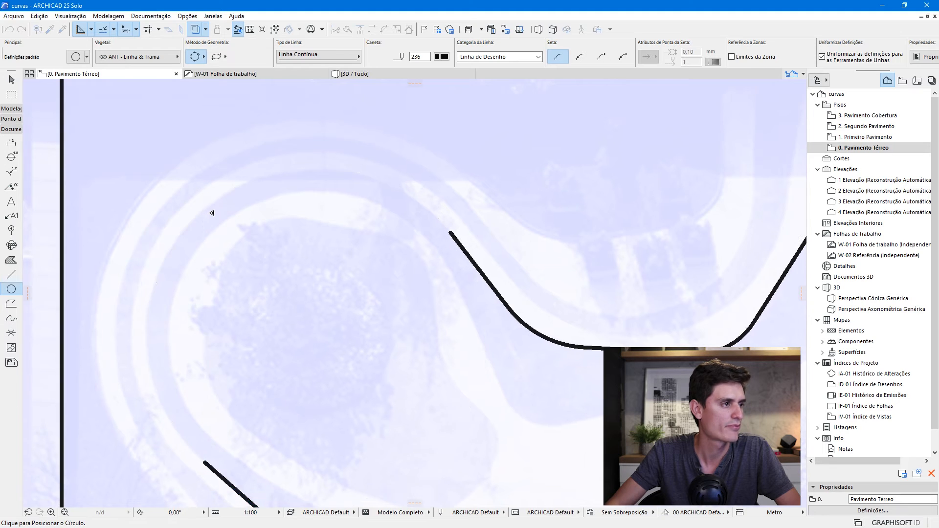
{"action": "scroll", "coordinate": [212, 203], "scroll_direction": "down", "scroll_amount": 1}
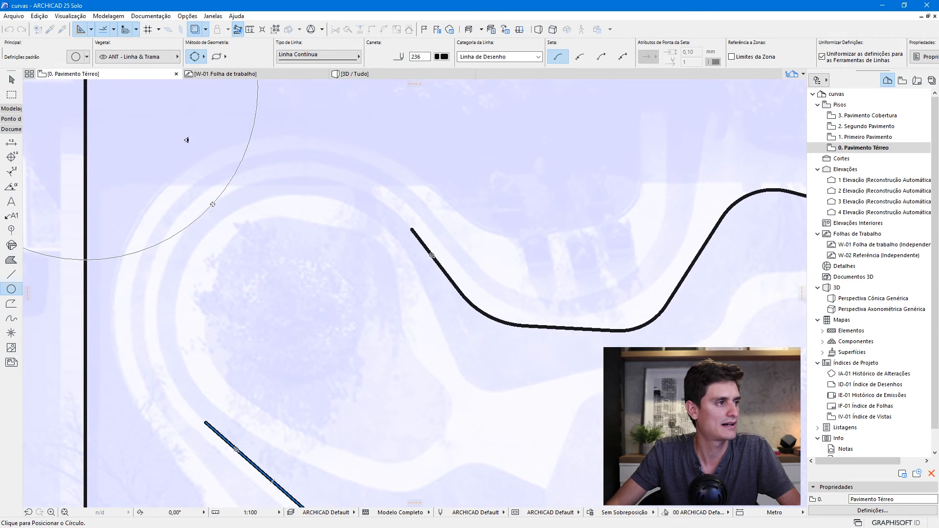
{"action": "scroll", "coordinate": [235, 177], "scroll_direction": "down", "scroll_amount": 3}
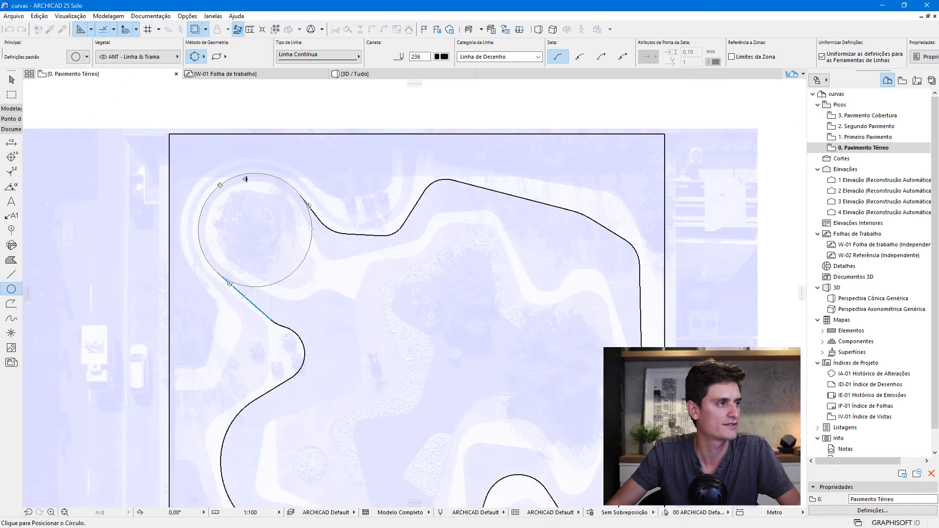
{"action": "left_click", "coordinate": [220, 186]}
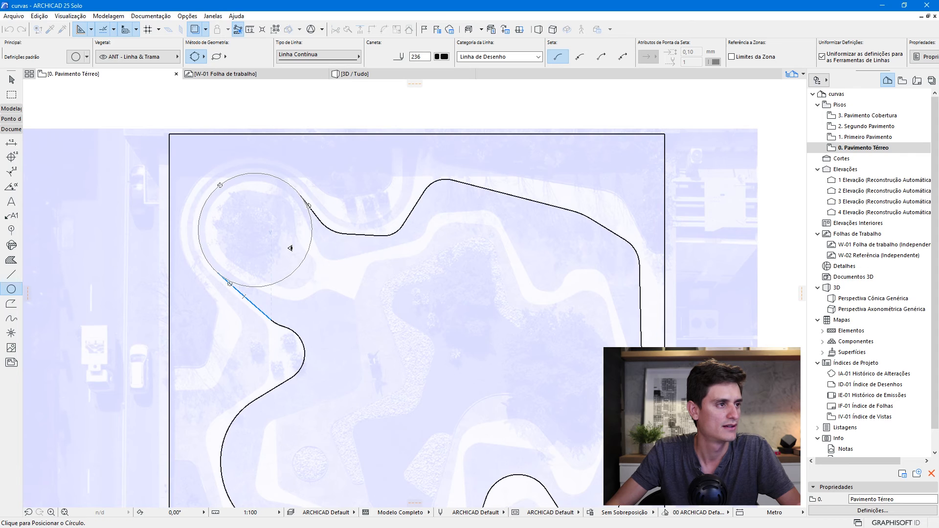
{"action": "left_click", "coordinate": [290, 248]}
{"action": "scroll", "coordinate": [215, 179], "scroll_direction": "up", "scroll_amount": 3}
{"action": "scroll", "coordinate": [411, 262], "scroll_direction": "down", "scroll_amount": 2}
{"action": "key", "text": "Escape"}
{"action": "scroll", "coordinate": [413, 224], "scroll_direction": "up", "scroll_amount": 2}
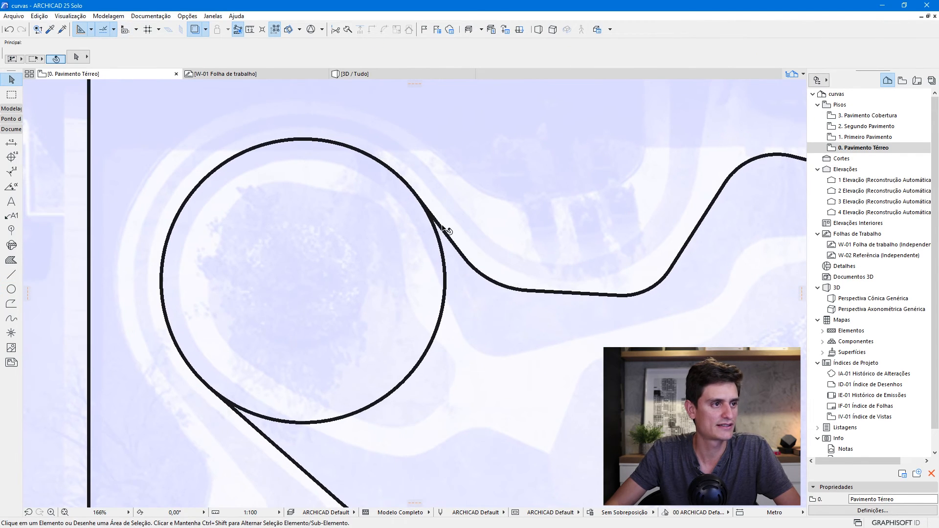
Try trimming the circle's lower-right part between the two tangent path-edge lines.
{"action": "left_click", "coordinate": [449, 238]}
{"action": "left_click", "coordinate": [260, 433], "text": "shift"}
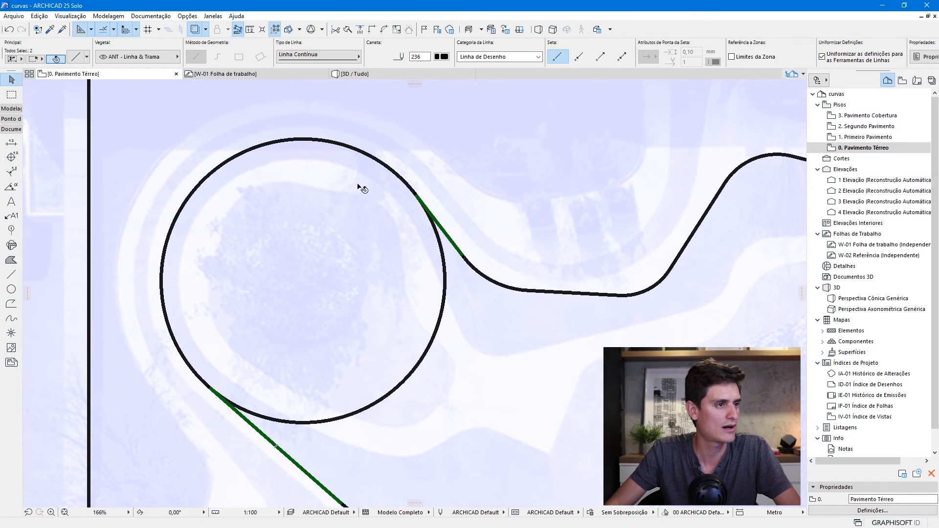
{"action": "left_click", "coordinate": [450, 369]}
{"action": "left_click", "coordinate": [436, 348], "text": "ctrl"}
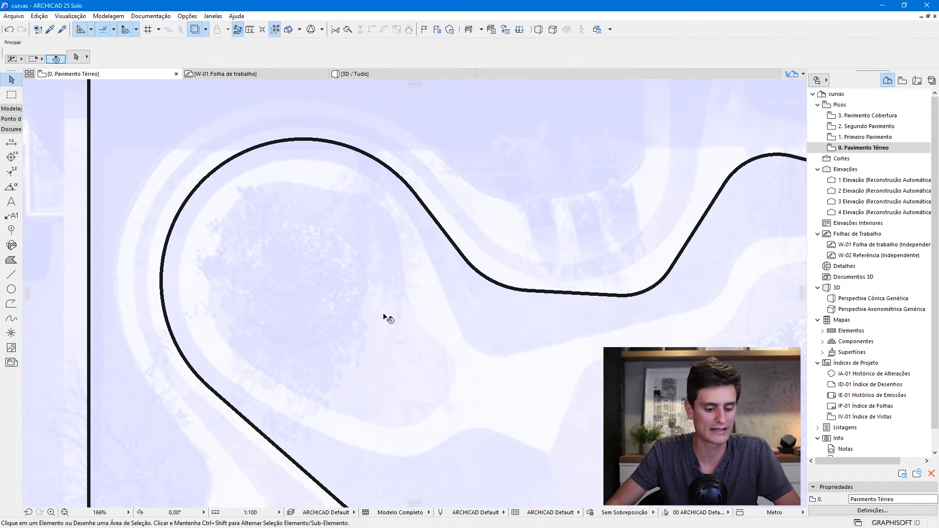
{"action": "key", "text": "ctrl+z"}
Shorten the ends of both straight path-edge lines so they stop short of their tangent points on the circle.
{"action": "left_click", "coordinate": [451, 244]}
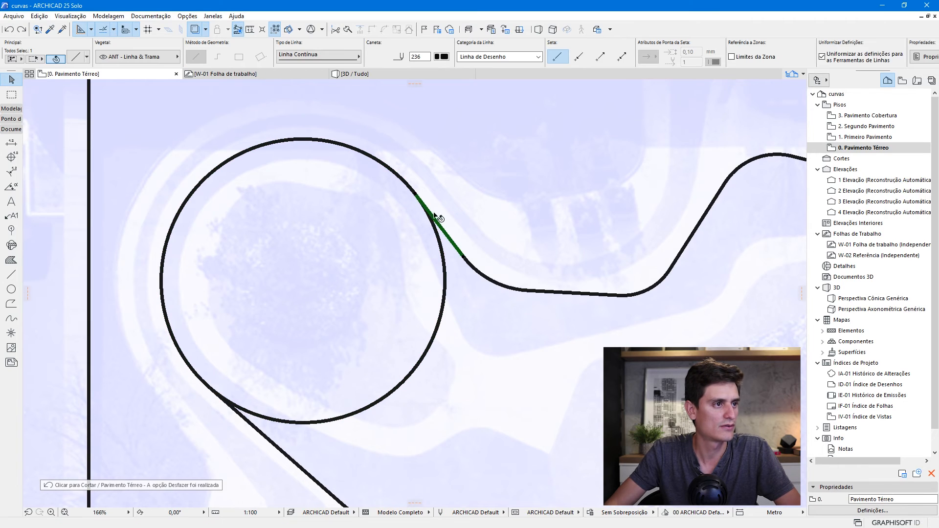
{"action": "left_click", "coordinate": [419, 199]}
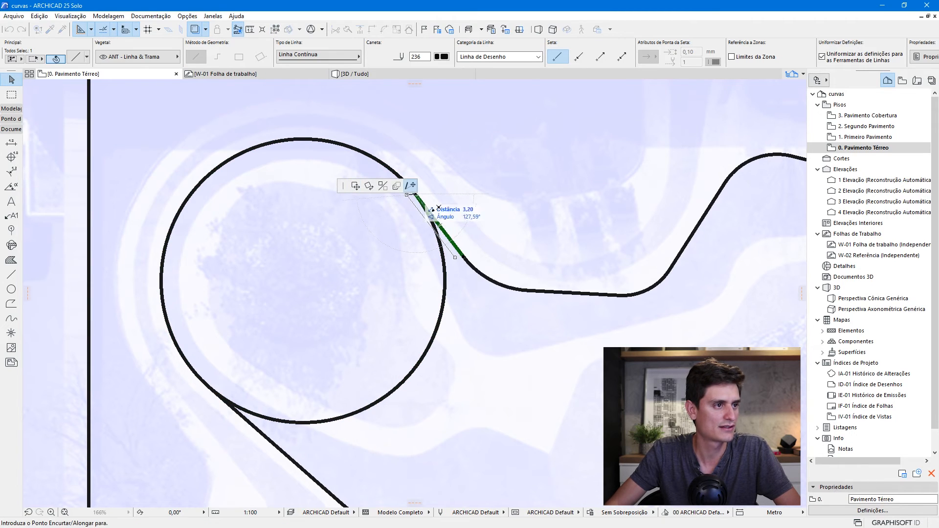
{"action": "left_click", "coordinate": [439, 224]}
{"action": "left_click", "coordinate": [210, 388]}
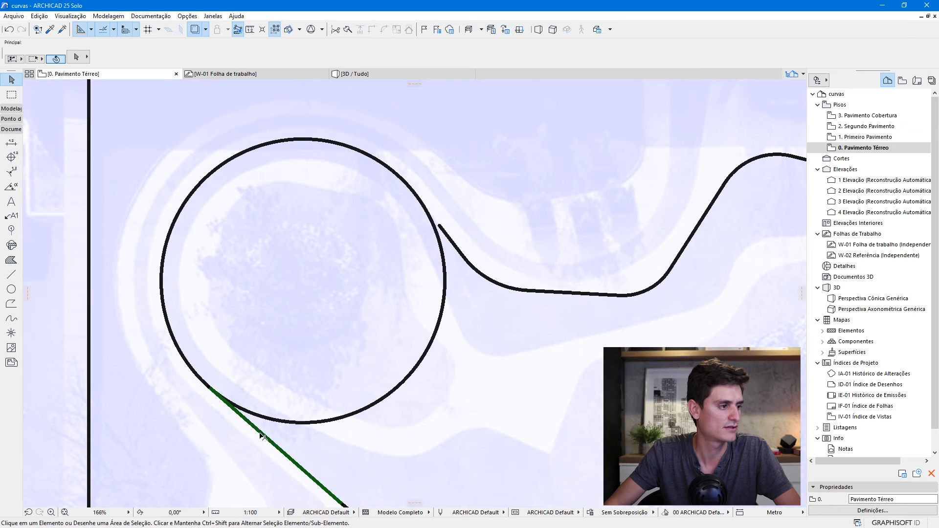
{"action": "left_click", "coordinate": [211, 390]}
{"action": "left_click", "coordinate": [244, 419]}
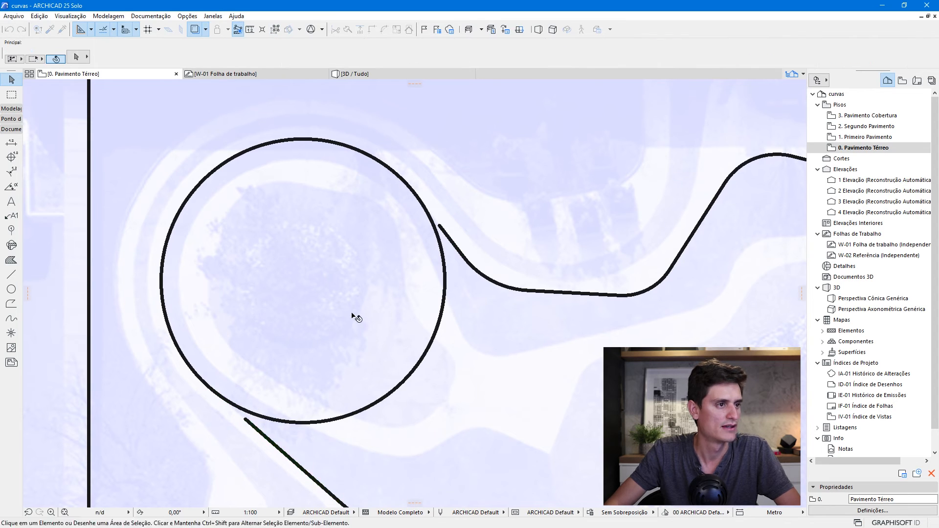
Extend the two shortened path-edge lines to the circle around the round bed with Adjust.
{"action": "left_click", "coordinate": [451, 241]}
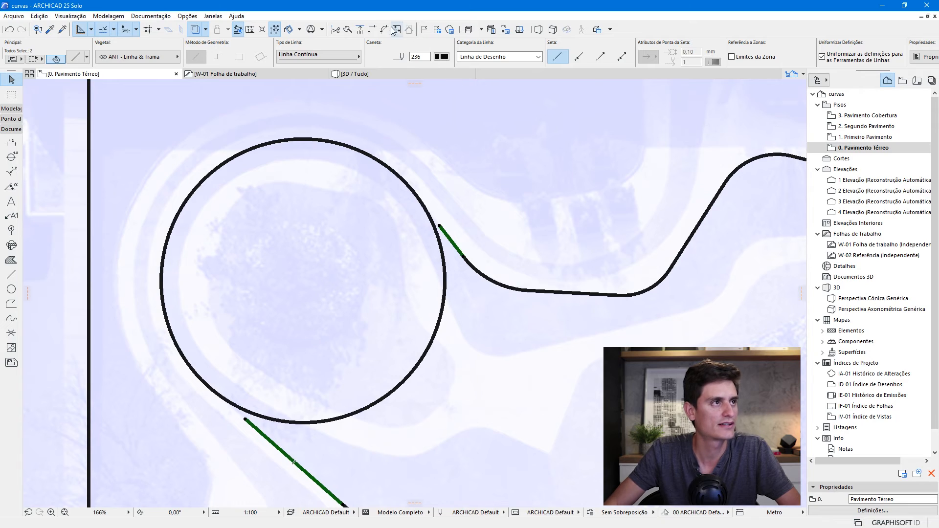
{"action": "left_click", "coordinate": [360, 29]}
{"action": "left_click", "coordinate": [411, 195]}
{"action": "key", "text": "Escape"}
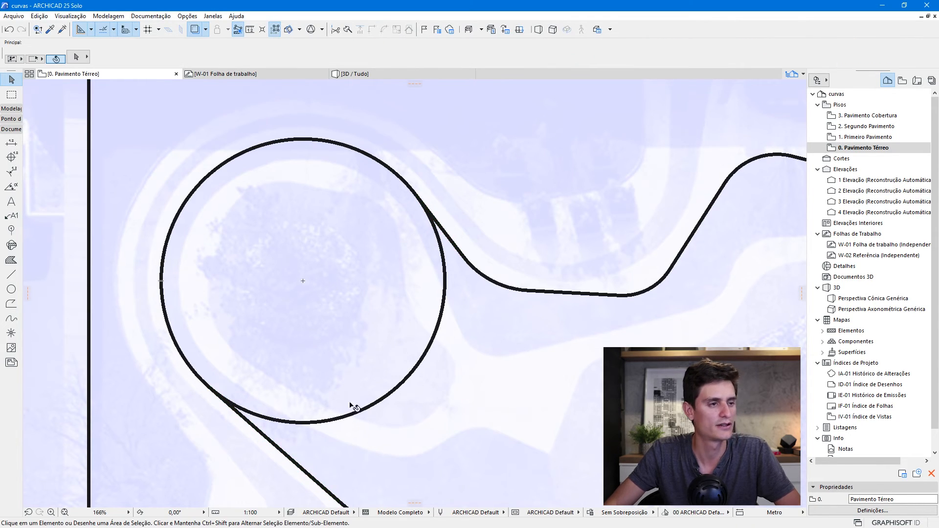
Trim the circle's lower-right part between the two tangent path-edge lines, keeping the outer arc around the round bed.
{"action": "left_click", "coordinate": [438, 330], "text": "ctrl"}
{"action": "scroll", "coordinate": [377, 222], "scroll_direction": "down", "scroll_amount": 4}
{"action": "scroll", "coordinate": [360, 215], "scroll_direction": "down", "scroll_amount": 3}
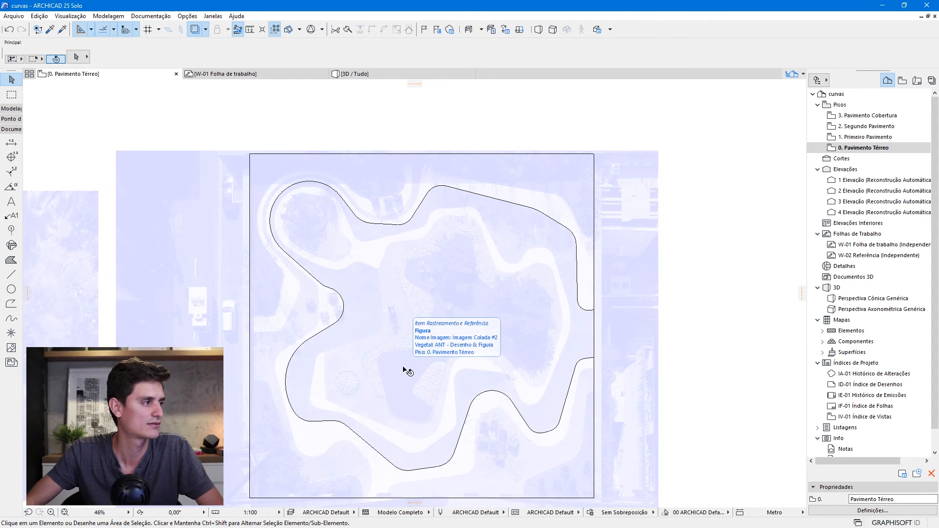
Delete the curved path-edge segments on the garden's lower-left side, between the upper diagonal line and the near-horizontal line below.
{"action": "left_click", "coordinate": [17, 292]}
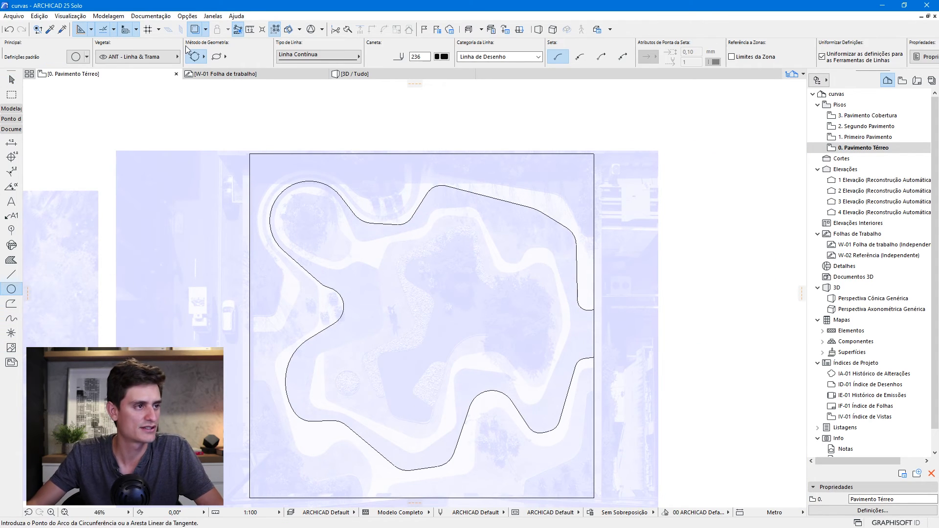
{"action": "key", "text": "shift+F1"}
{"action": "scroll", "coordinate": [683, 377], "scroll_direction": "up", "scroll_amount": 3}
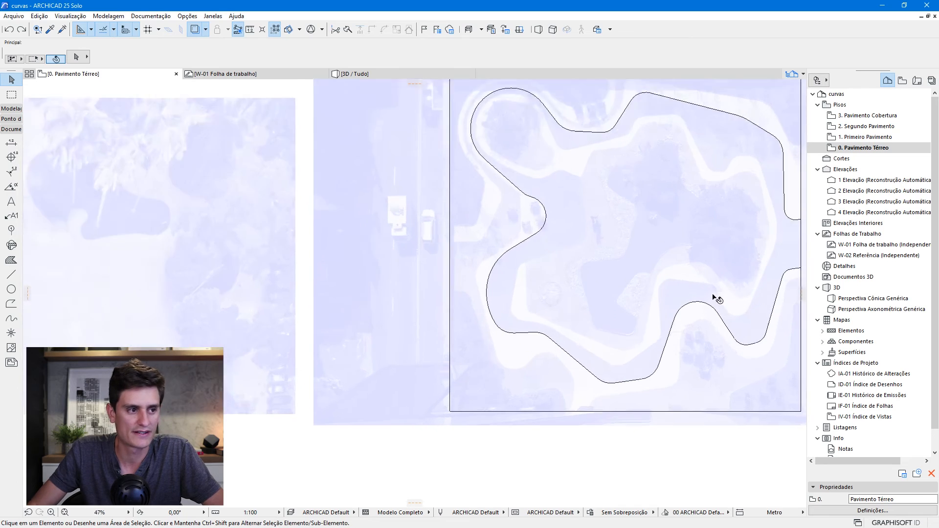
{"action": "left_click", "coordinate": [344, 244]}
{"action": "key", "text": "Delete"}
{"action": "left_click", "coordinate": [333, 320]}
{"action": "key", "text": "Delete"}
{"action": "left_click", "coordinate": [368, 360]}
{"action": "key", "text": "Delete"}
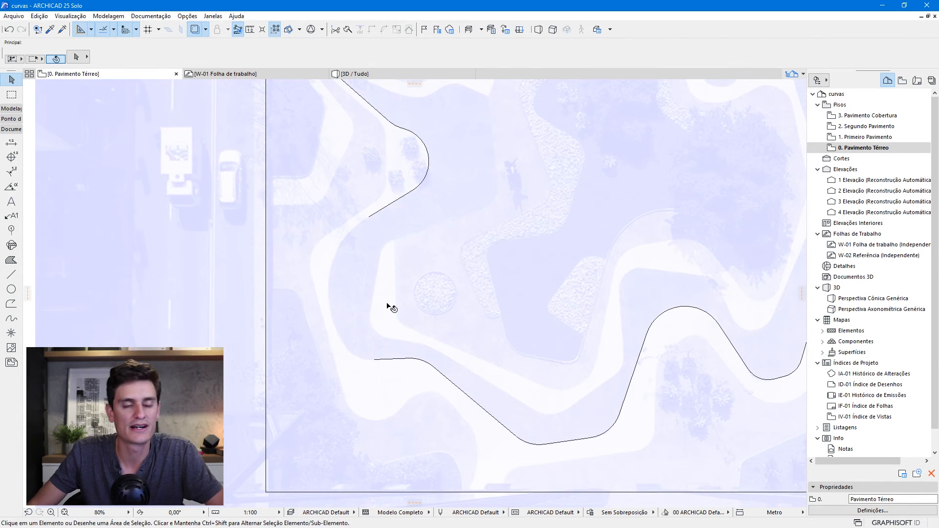
{"action": "scroll", "coordinate": [386, 235], "scroll_direction": "up", "scroll_amount": 3}
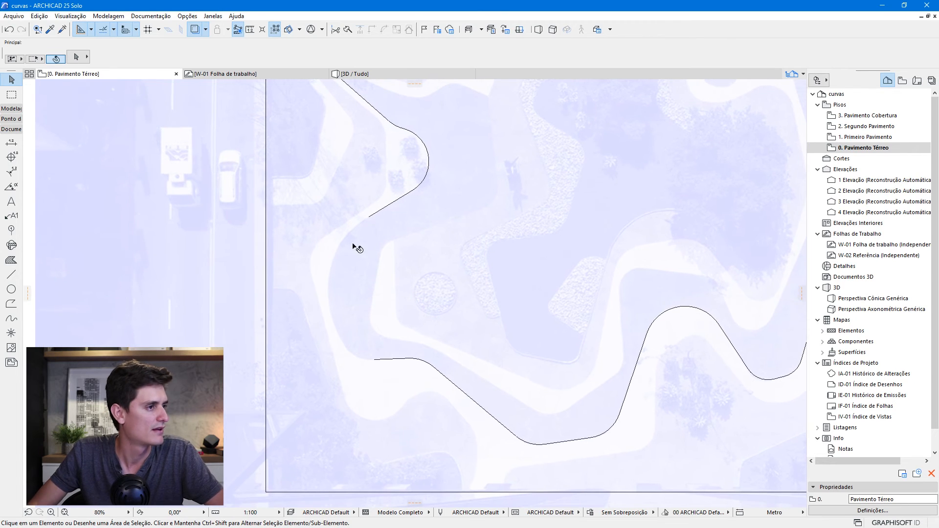
{"action": "middle_click_drag", "start_coordinate": [427, 240], "coordinate": [386, 267]}
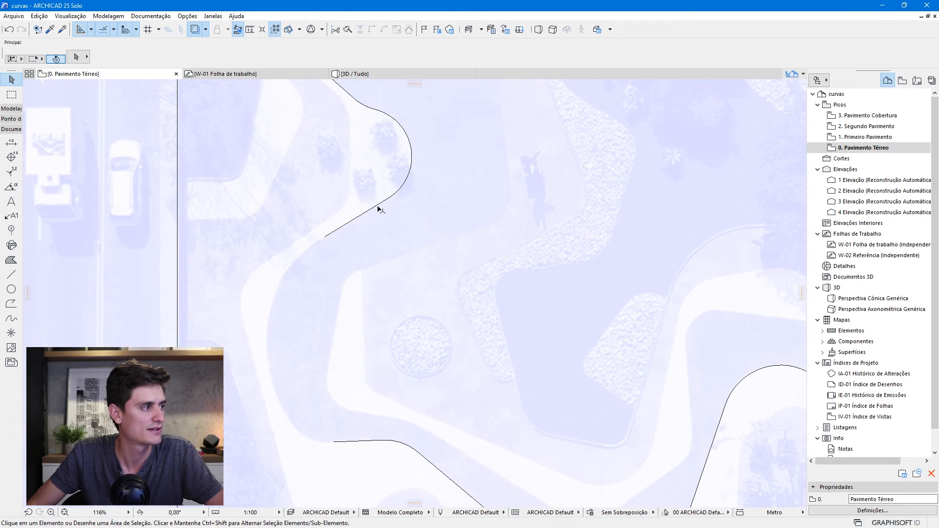
{"action": "left_click", "coordinate": [11, 275]}
{"action": "left_click", "coordinate": [325, 236]}
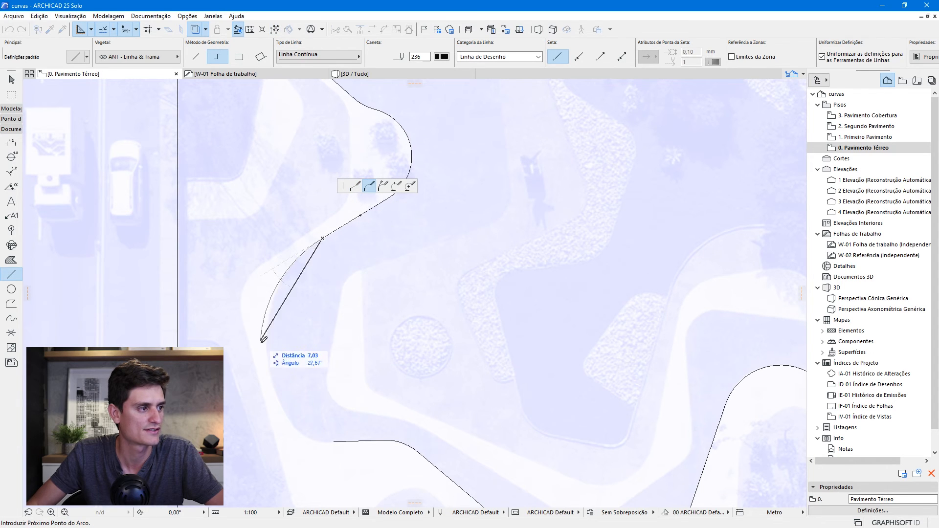
{"action": "key", "text": "Escape"}
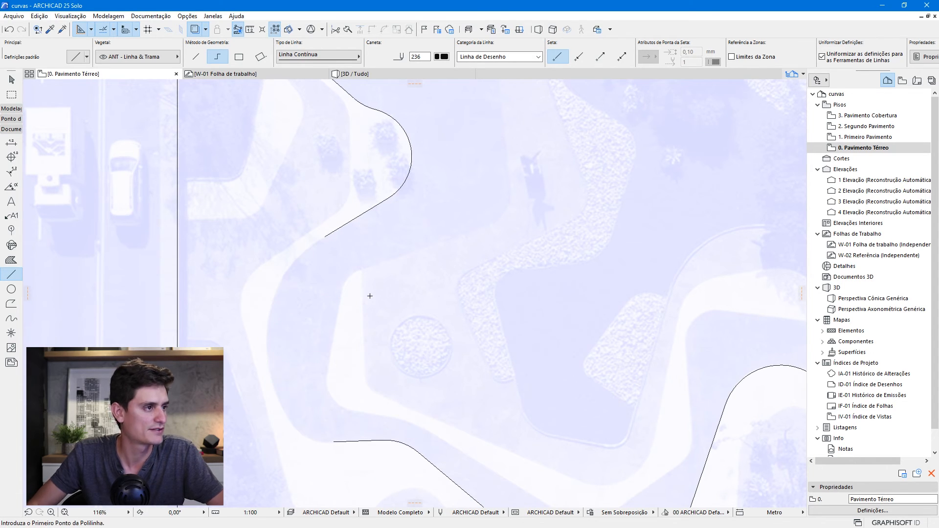
{"action": "key", "text": "Escape"}
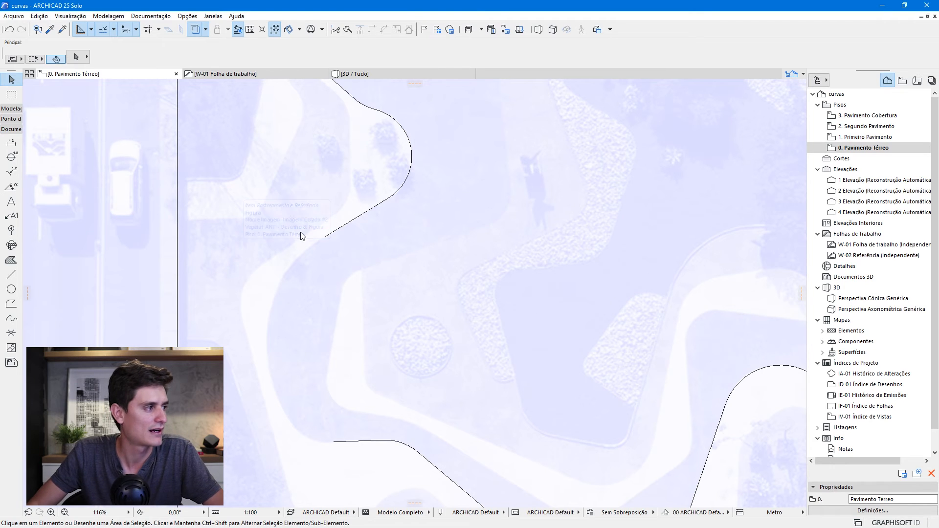
Draw a circle tangent to the upper diagonal path line, passing through two points on the path's left curved edge.
{"action": "left_click", "coordinate": [11, 288]}
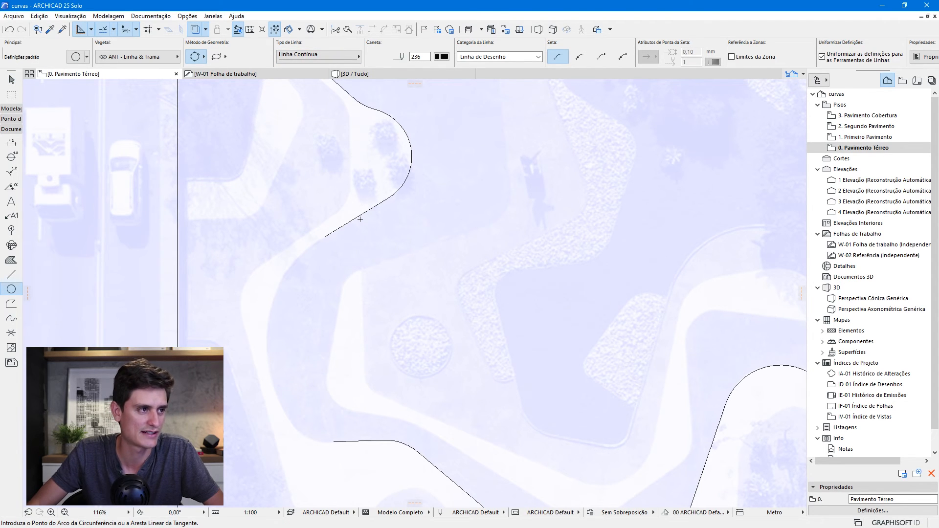
{"action": "scroll", "coordinate": [360, 216], "scroll_direction": "up", "scroll_amount": 3}
{"action": "left_click", "coordinate": [375, 171]}
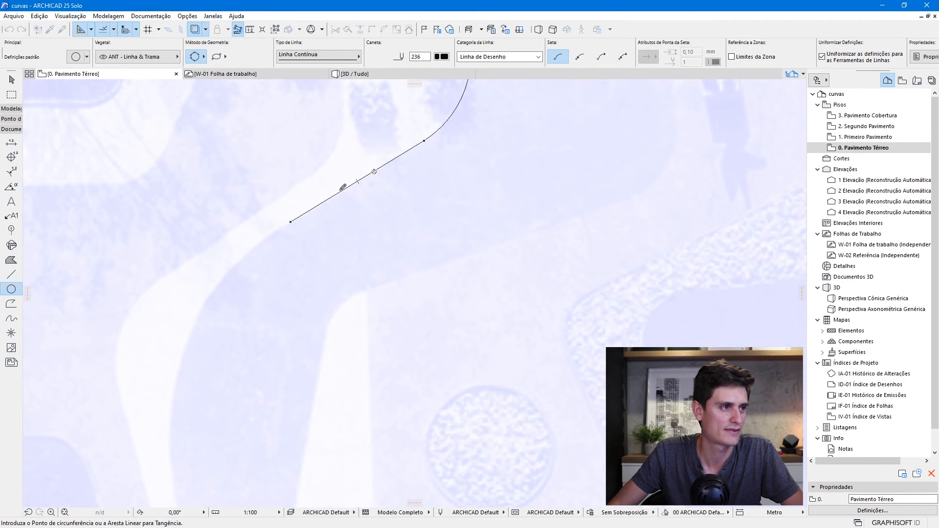
{"action": "scroll", "coordinate": [343, 187], "scroll_direction": "down", "scroll_amount": 1}
{"action": "scroll", "coordinate": [305, 255], "scroll_direction": "down", "scroll_amount": 1}
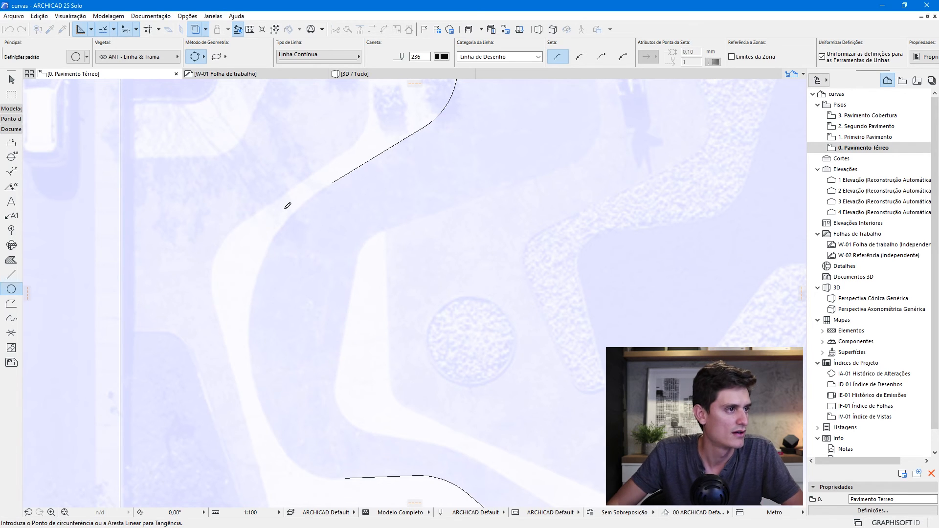
{"action": "scroll", "coordinate": [288, 205], "scroll_direction": "up", "scroll_amount": 1}
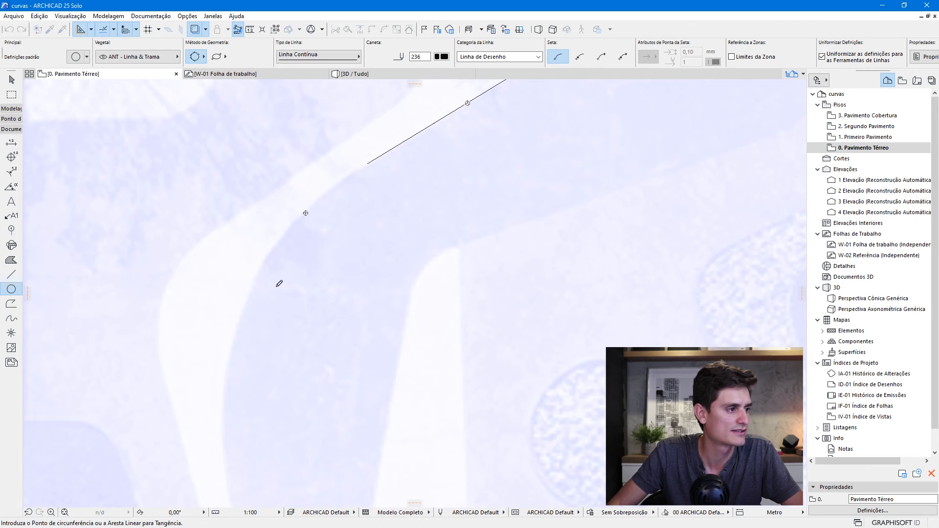
{"action": "left_click", "coordinate": [235, 347]}
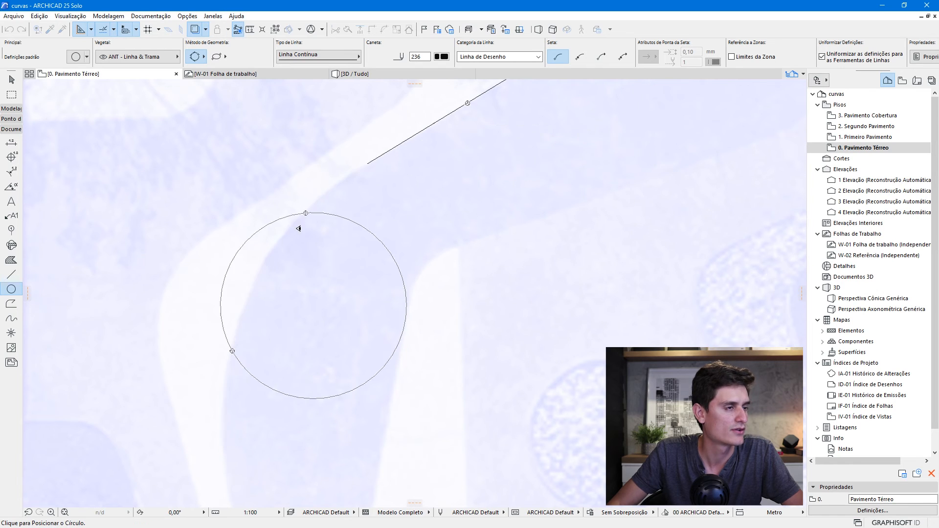
{"action": "scroll", "coordinate": [319, 218], "scroll_direction": "down", "scroll_amount": 1}
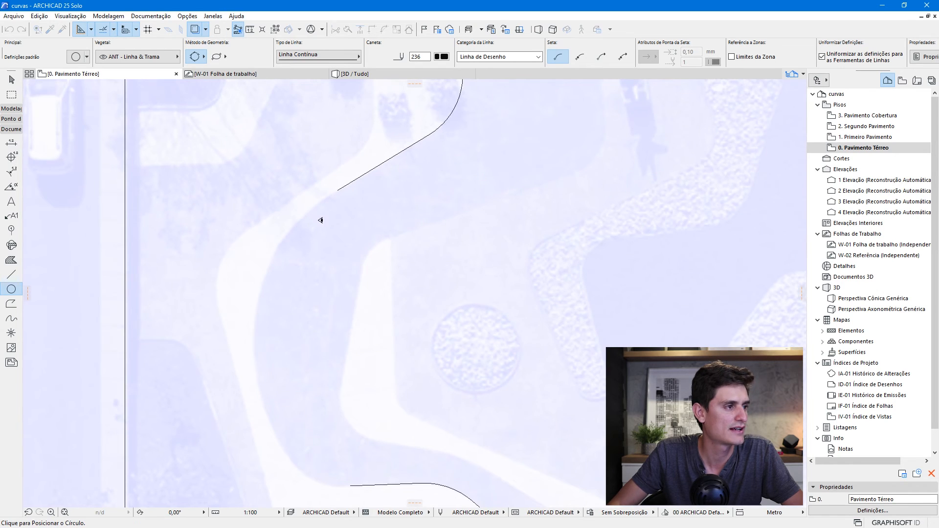
{"action": "left_click", "coordinate": [384, 231]}
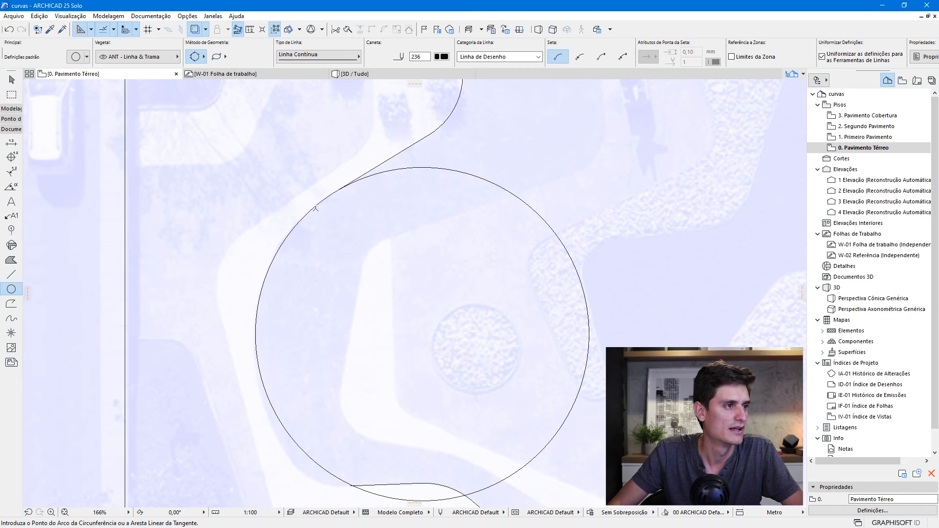
Stretch the lower end of the diagonal path line beyond its tangent point on the new circle.
{"action": "scroll", "coordinate": [316, 207], "scroll_direction": "up", "scroll_amount": 2}
{"action": "key", "text": "Escape"}
{"action": "left_click", "coordinate": [386, 179]}
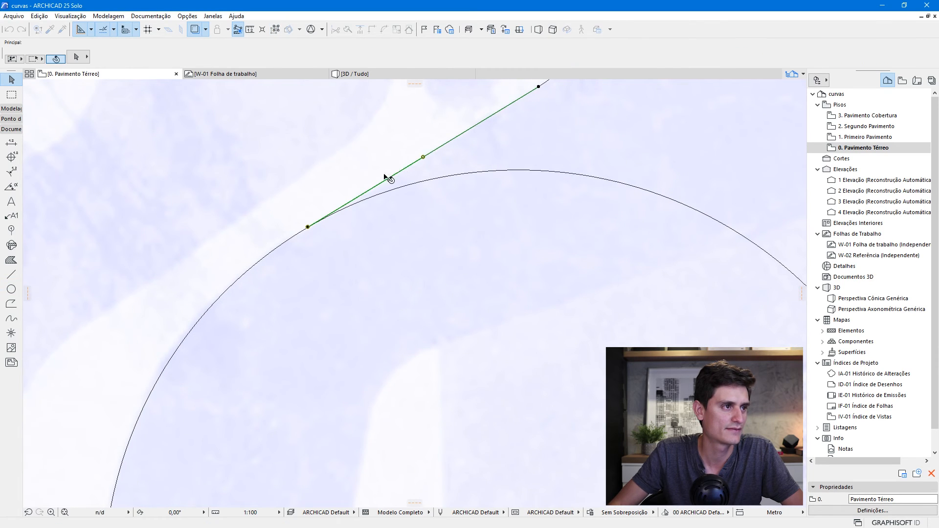
{"action": "left_click", "coordinate": [308, 228]}
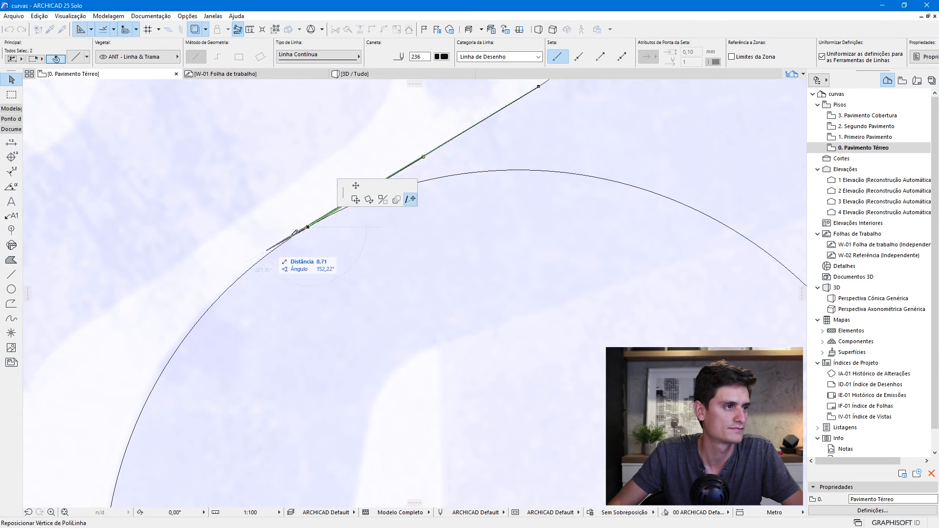
{"action": "left_click", "coordinate": [194, 289]}
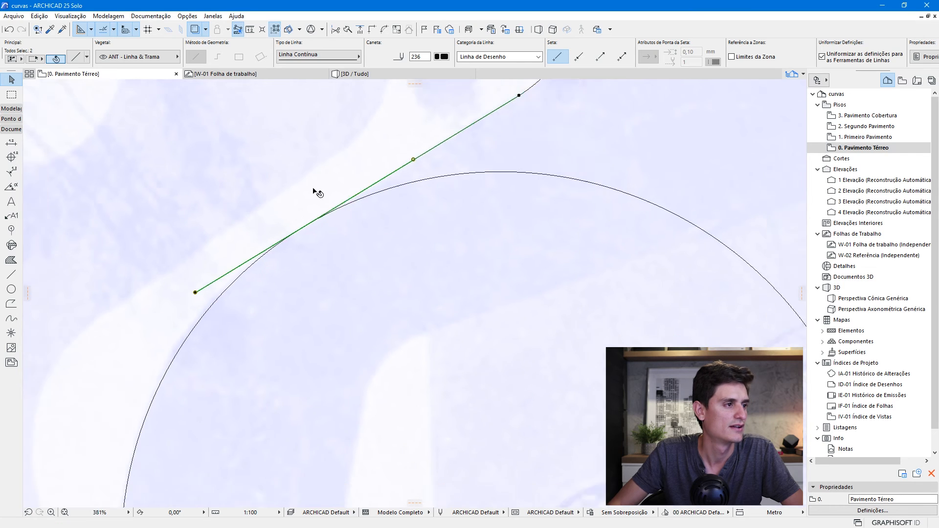
{"action": "scroll", "coordinate": [274, 241], "scroll_direction": "down", "scroll_amount": 3}
{"action": "key", "text": "Escape"}
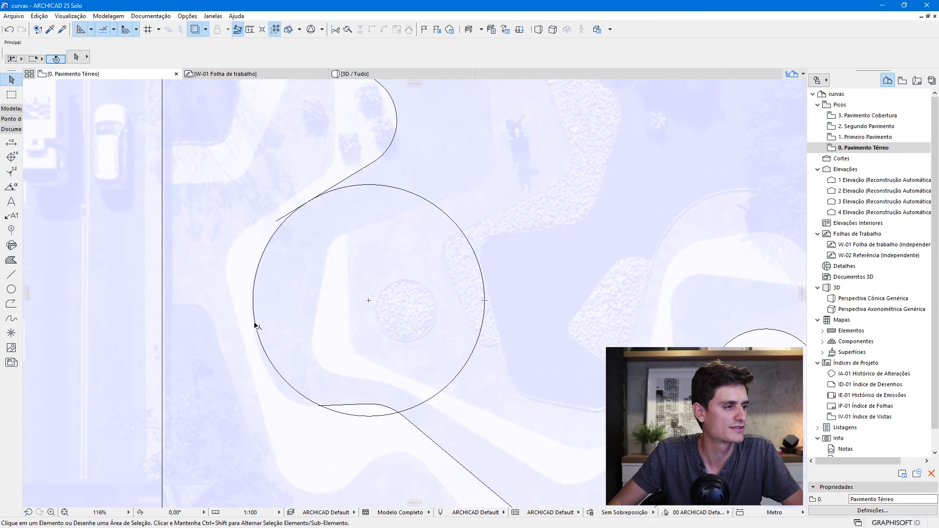
Trim the circle's upper-right part and the diagonal line's overshoot, keeping the left arc of the path edge.
{"action": "scroll", "coordinate": [342, 418], "scroll_direction": "up", "scroll_amount": 1}
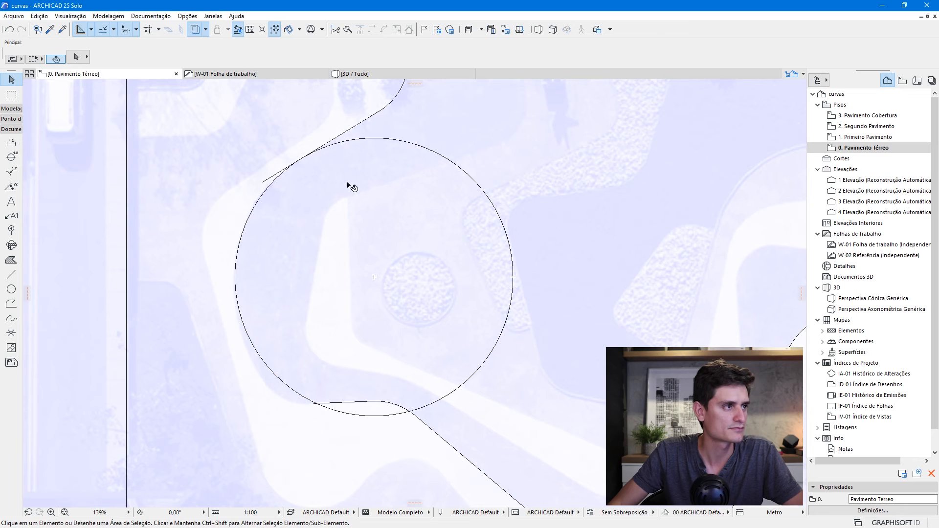
{"action": "left_click", "coordinate": [368, 141], "text": "ctrl"}
{"action": "left_click", "coordinate": [271, 178], "text": "ctrl"}
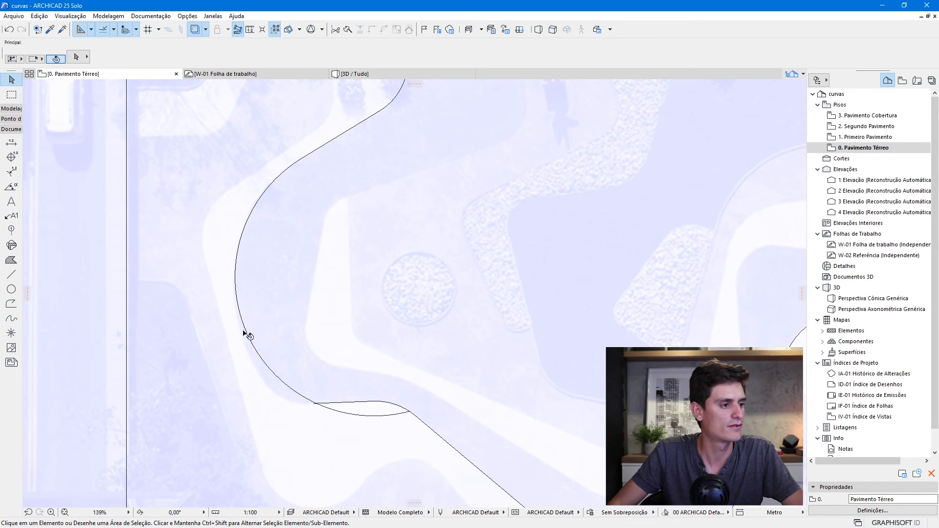
Draw a guide polyline from the arc's centre to the arc and along its tangent, and delete the left arc below that point.
{"action": "scroll", "coordinate": [244, 285], "scroll_direction": "up", "scroll_amount": 3}
{"action": "scroll", "coordinate": [240, 259], "scroll_direction": "down", "scroll_amount": 2}
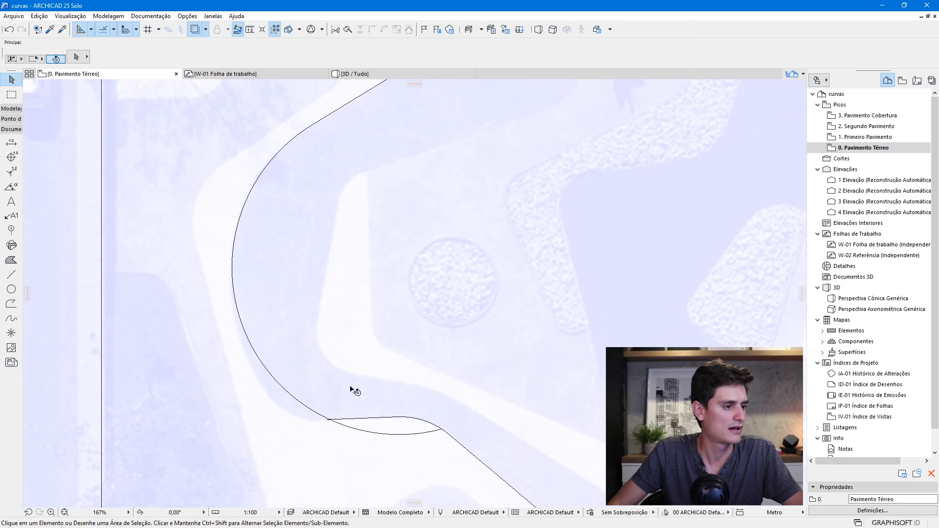
{"action": "left_click", "coordinate": [361, 418], "text": "alt"}
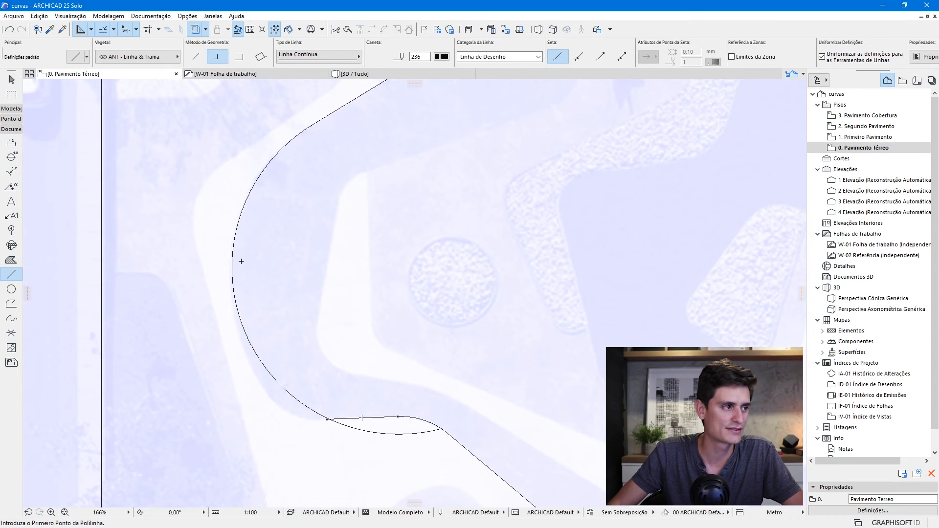
{"action": "left_click", "coordinate": [399, 268]}
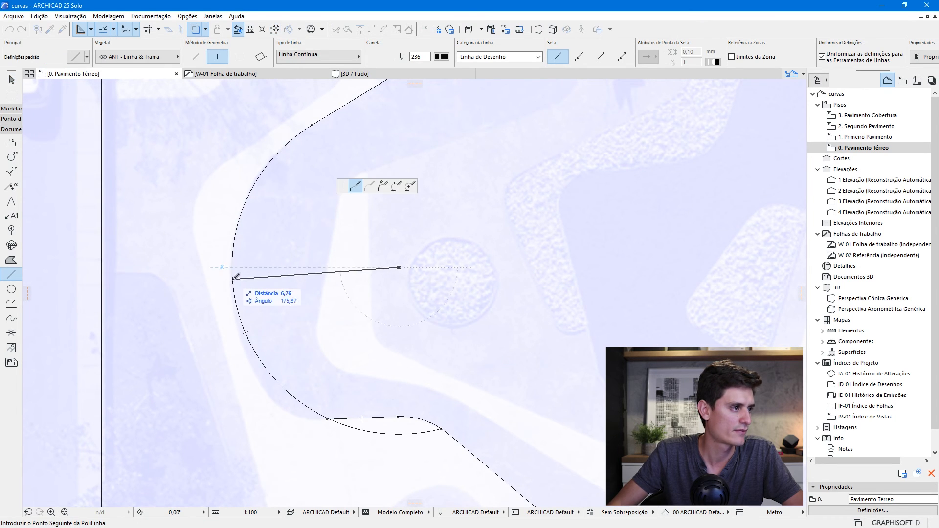
{"action": "left_click", "coordinate": [235, 235]}
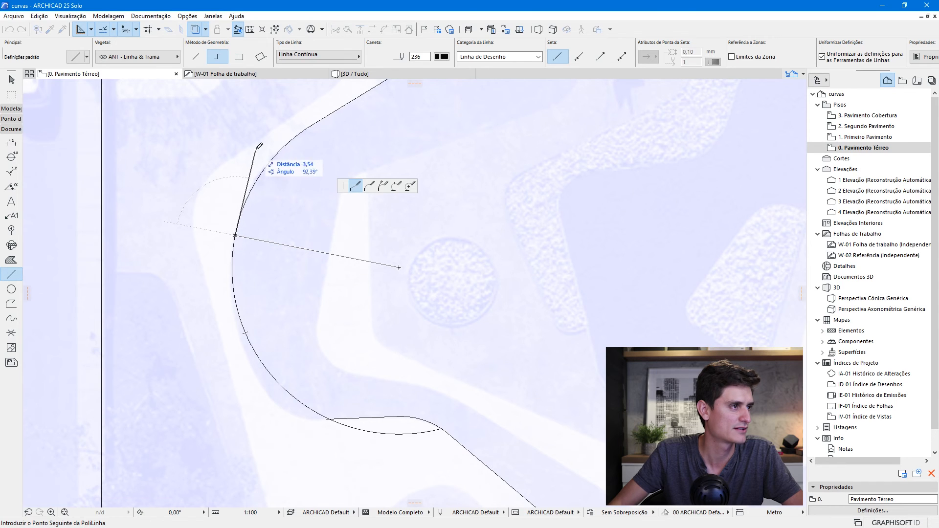
{"action": "double_click", "coordinate": [257, 126]}
{"action": "key", "text": "Escape"}
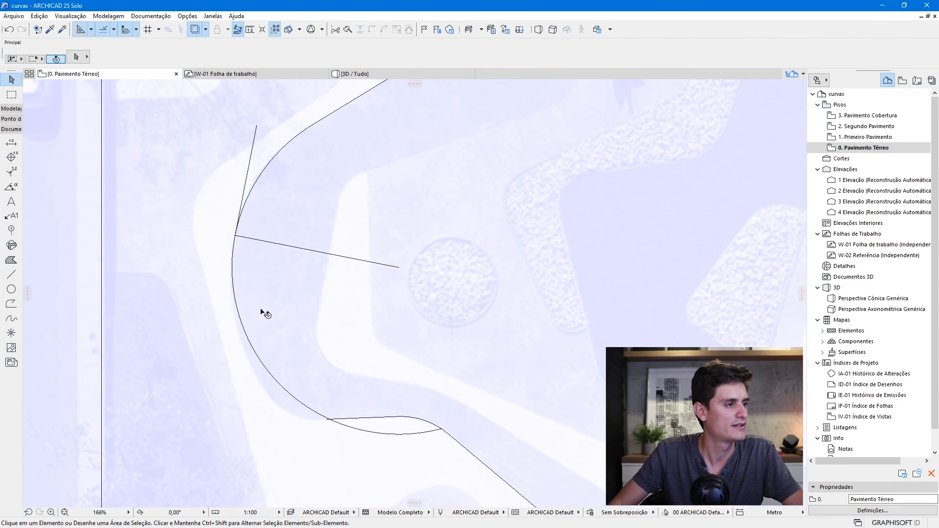
{"action": "left_click", "coordinate": [235, 301]}
{"action": "key", "text": "Delete"}
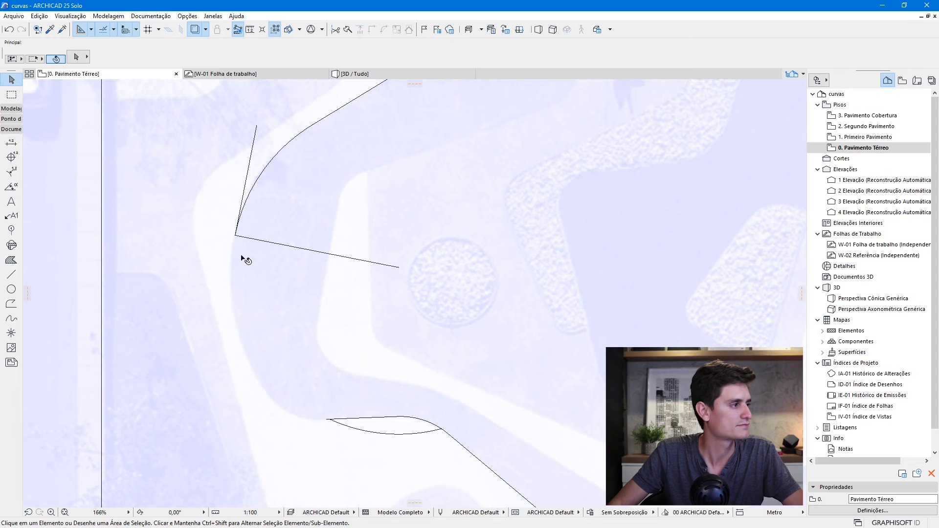
Draw a larger circle tangent to the guide line at the remaining arc's end, and trim its overlapping upper-left part.
{"action": "left_click", "coordinate": [11, 289]}
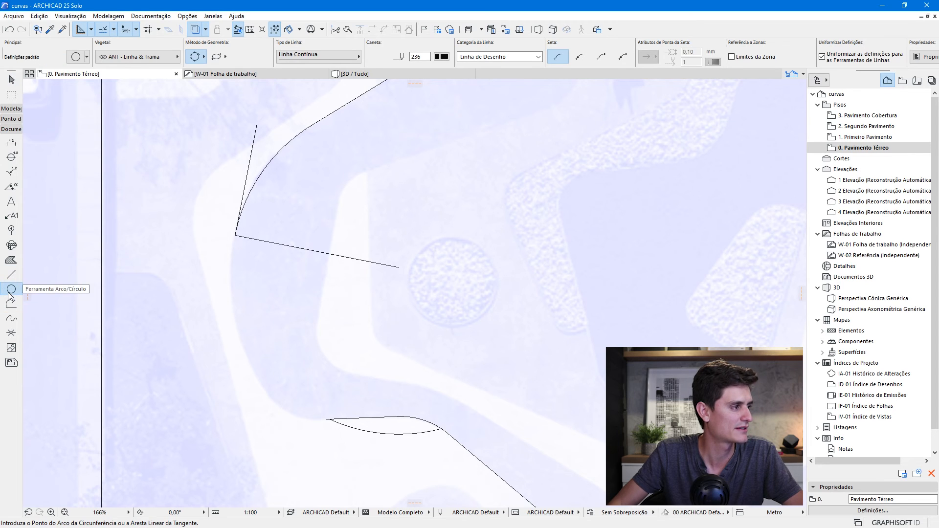
{"action": "left_click", "coordinate": [249, 165]}
{"action": "scroll", "coordinate": [250, 352], "scroll_direction": "up", "scroll_amount": 1}
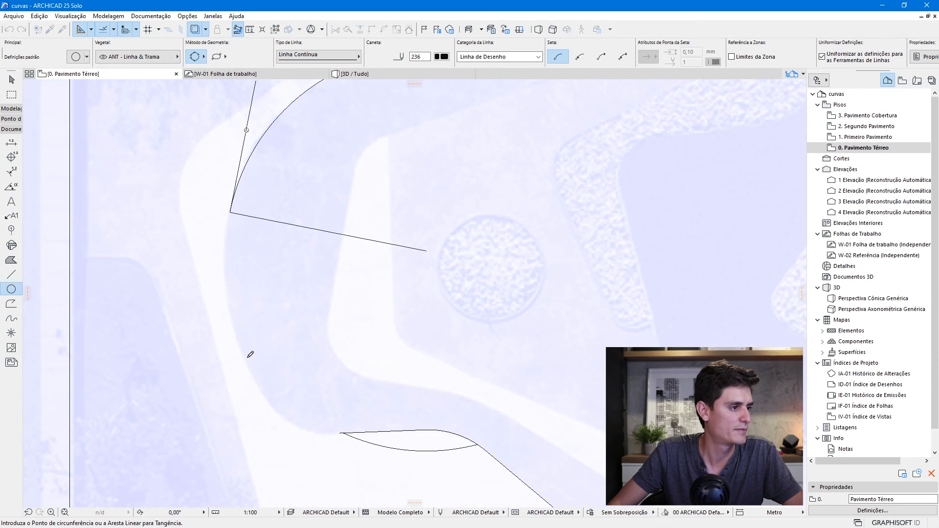
{"action": "left_click", "coordinate": [232, 211]}
{"action": "left_click", "coordinate": [277, 280]}
{"action": "scroll", "coordinate": [273, 310], "scroll_direction": "down", "scroll_amount": 1}
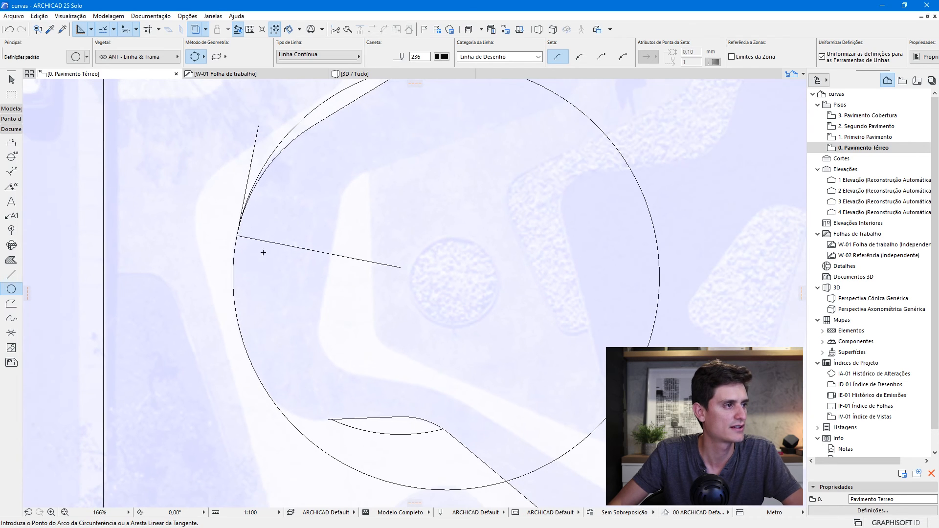
{"action": "key", "text": "Escape"}
{"action": "left_click", "coordinate": [273, 155], "text": "ctrl"}
Extend the lower near-horizontal path line past the large circle, and trim both back to their lower-left intersection.
{"action": "scroll", "coordinate": [332, 429], "scroll_direction": "up", "scroll_amount": 1}
{"action": "left_click", "coordinate": [360, 418]}
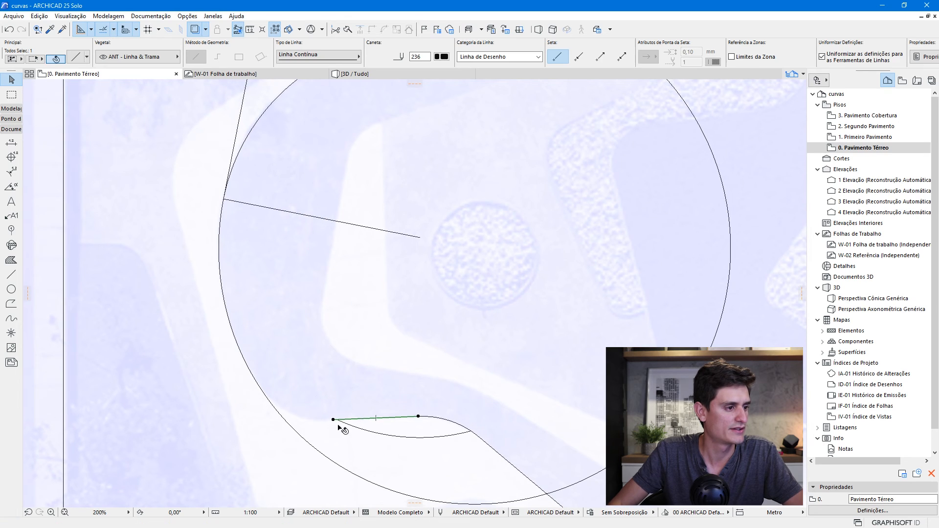
{"action": "left_click", "coordinate": [333, 420]}
{"action": "left_click", "coordinate": [237, 424]}
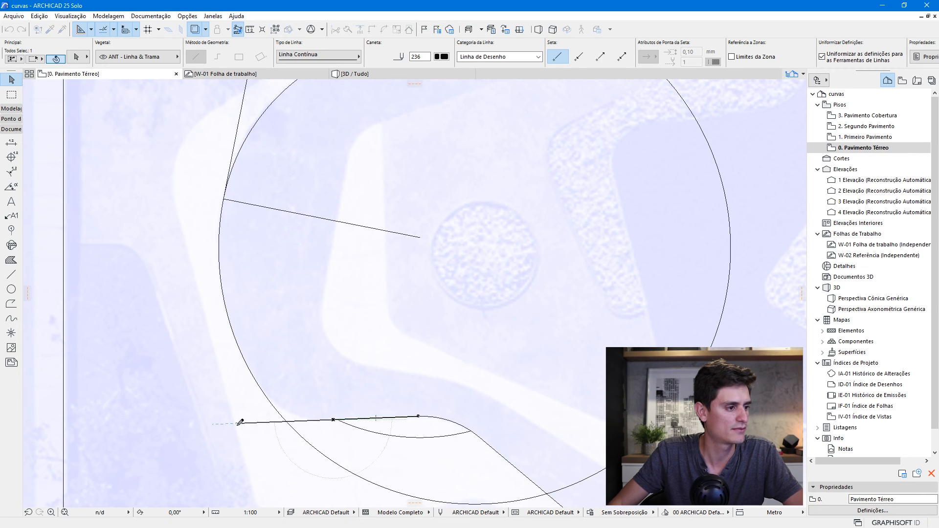
{"action": "left_click", "coordinate": [296, 442]}
{"action": "left_click", "coordinate": [298, 437], "text": "ctrl"}
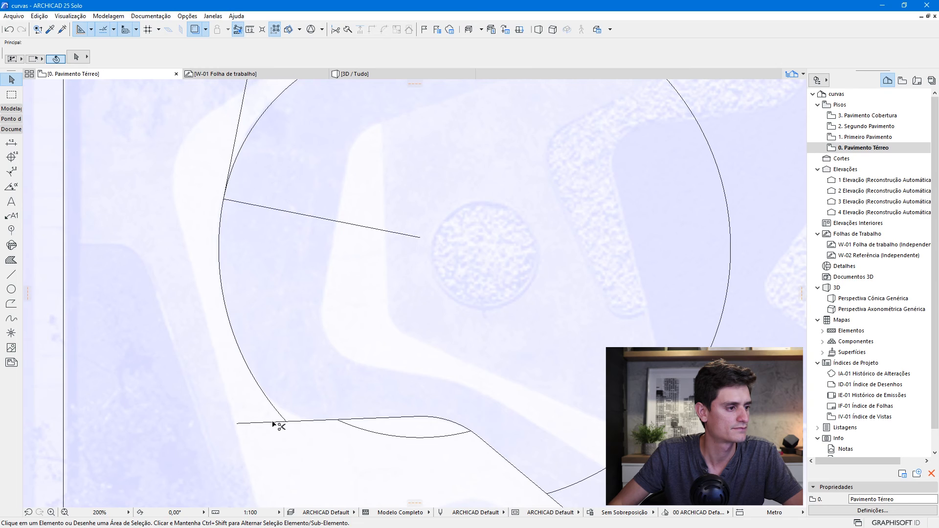
{"action": "left_click", "coordinate": [273, 423], "text": "ctrl"}
Delete the large circle's leftover right-hand part and the short leftover arc beneath the near-horizontal path line.
{"action": "scroll", "coordinate": [272, 424], "scroll_direction": "down", "scroll_amount": 3}
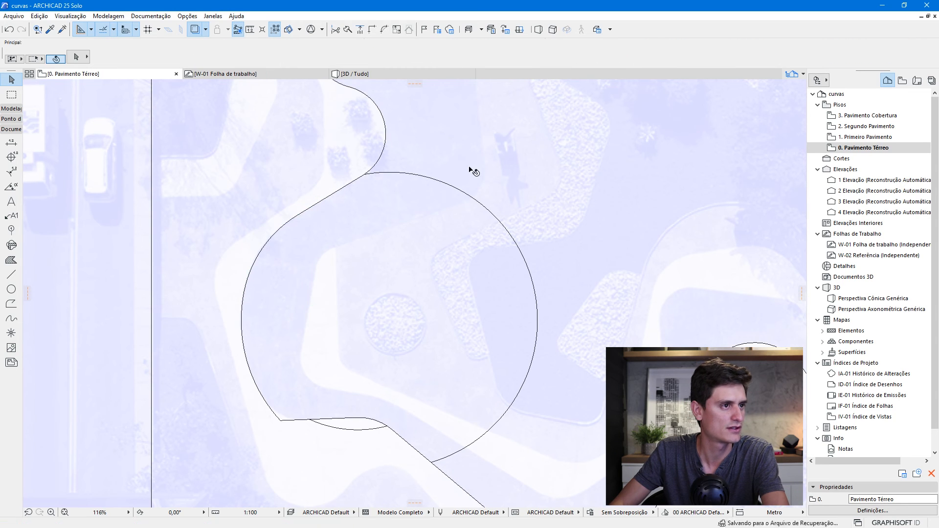
{"action": "scroll", "coordinate": [367, 408], "scroll_direction": "up", "scroll_amount": 2}
{"action": "left_click", "coordinate": [368, 435]}
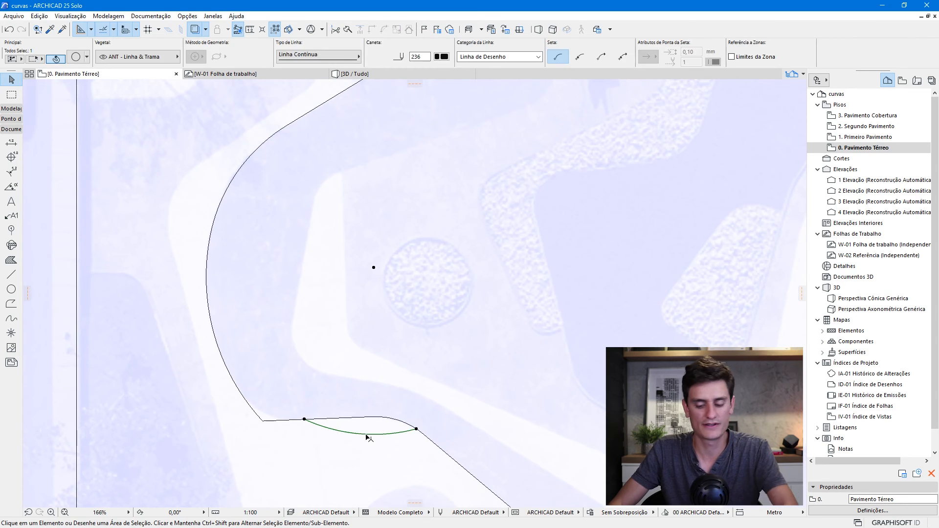
{"action": "key", "text": "Delete"}
Fillet the lower-left corner between the large left arc and the near-horizontal path line.
{"action": "scroll", "coordinate": [262, 425], "scroll_direction": "up", "scroll_amount": 3}
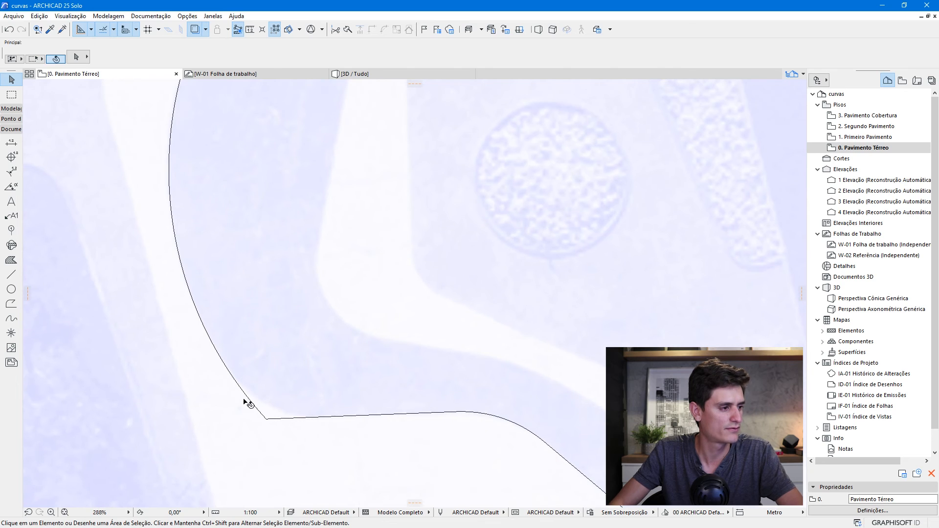
{"action": "left_click", "coordinate": [246, 405]}
{"action": "left_click", "coordinate": [314, 415], "text": "shift"}
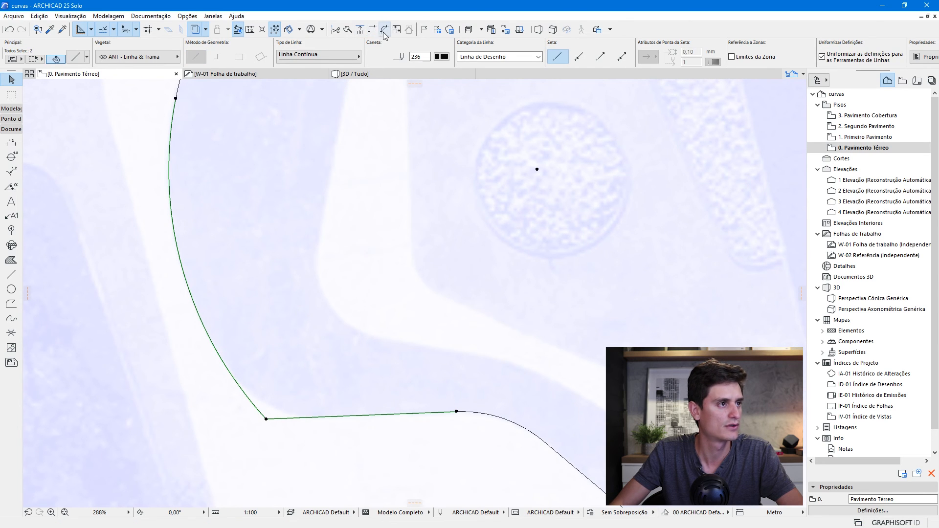
{"action": "left_click", "coordinate": [383, 31]}
{"action": "left_click", "coordinate": [386, 194]}
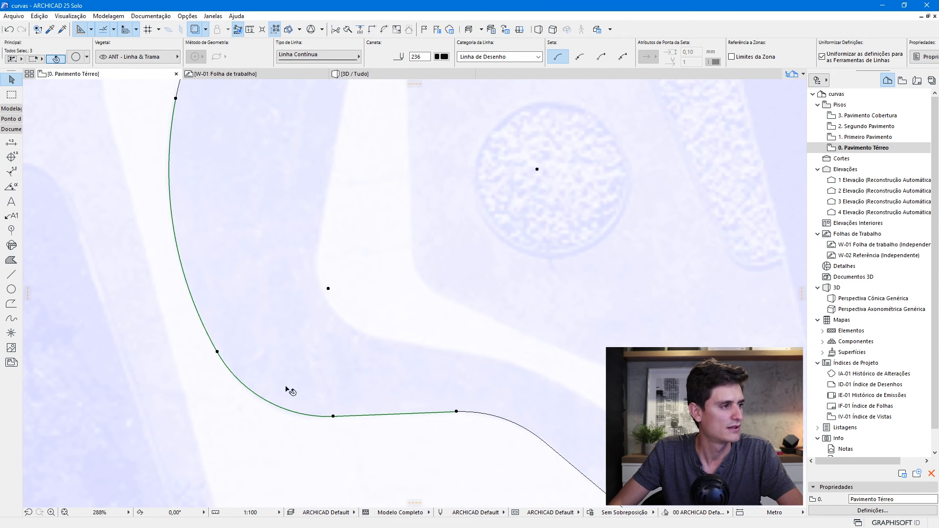
Select the upper and lower arcs of the path's left edge to examine how they join.
{"action": "scroll", "coordinate": [218, 236], "scroll_direction": "down", "scroll_amount": 4}
{"action": "left_click", "coordinate": [285, 236]}
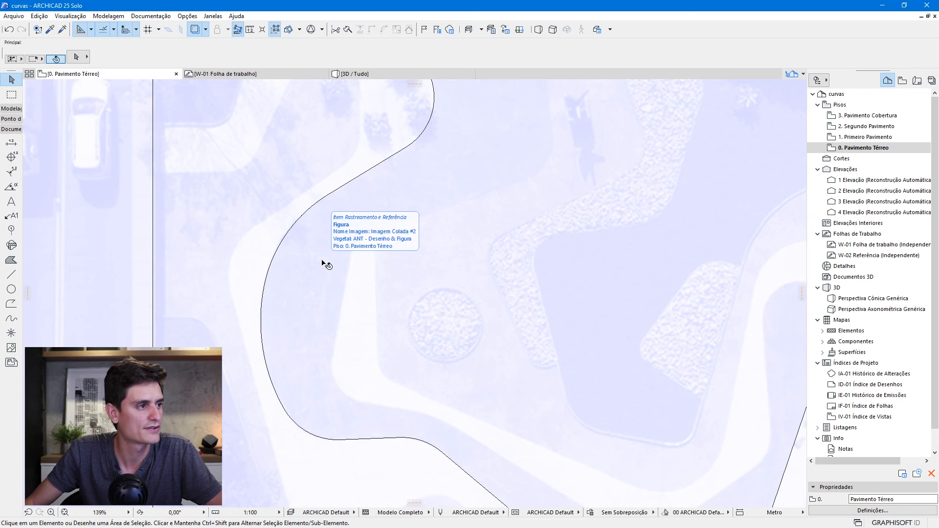
{"action": "left_click", "coordinate": [287, 233]}
{"action": "left_click", "coordinate": [265, 358], "text": "shift"}
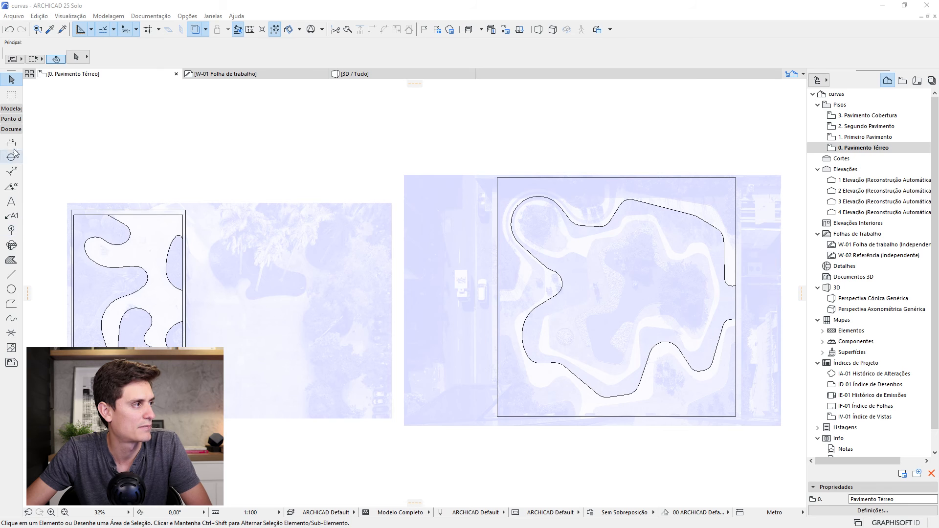
Start the Slab tool and review its Solo structure material and default settings.
{"action": "left_click", "coordinate": [11, 108]}
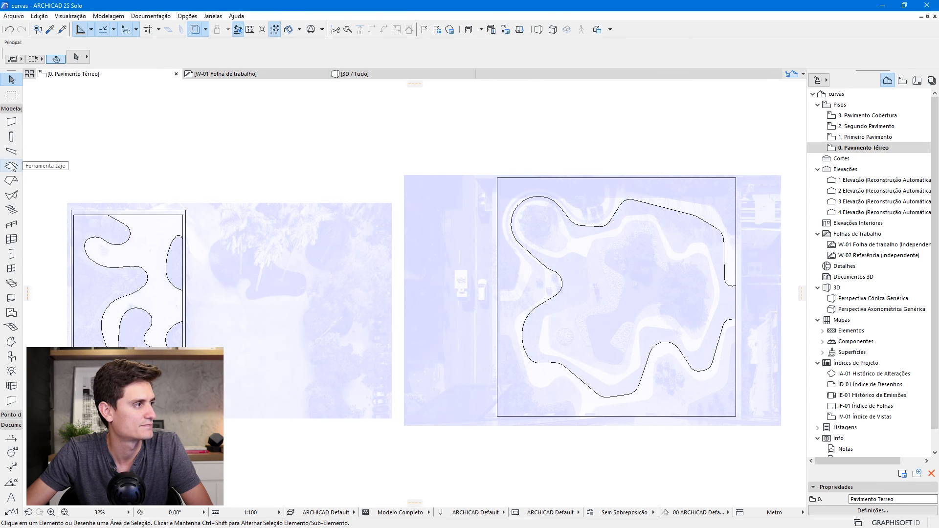
{"action": "left_click", "coordinate": [11, 165]}
{"action": "left_click", "coordinate": [601, 56]}
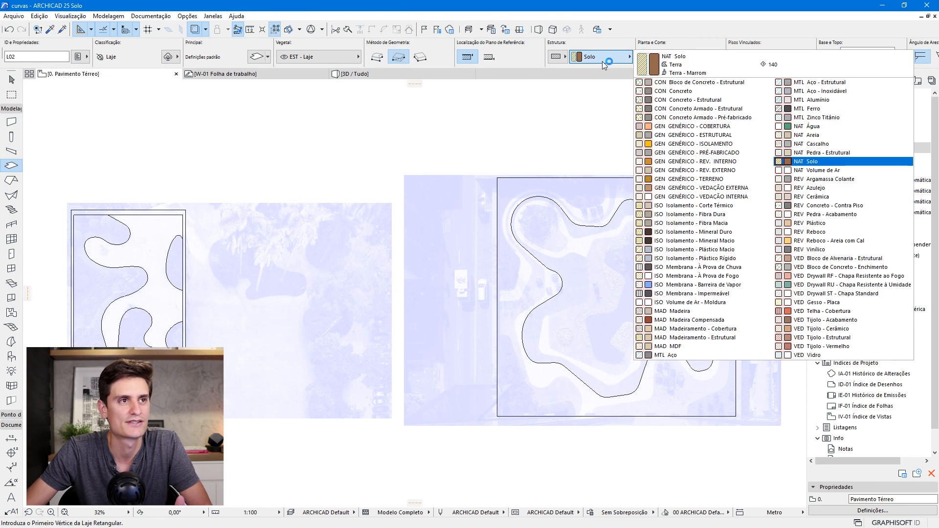
{"action": "left_click", "coordinate": [602, 62]}
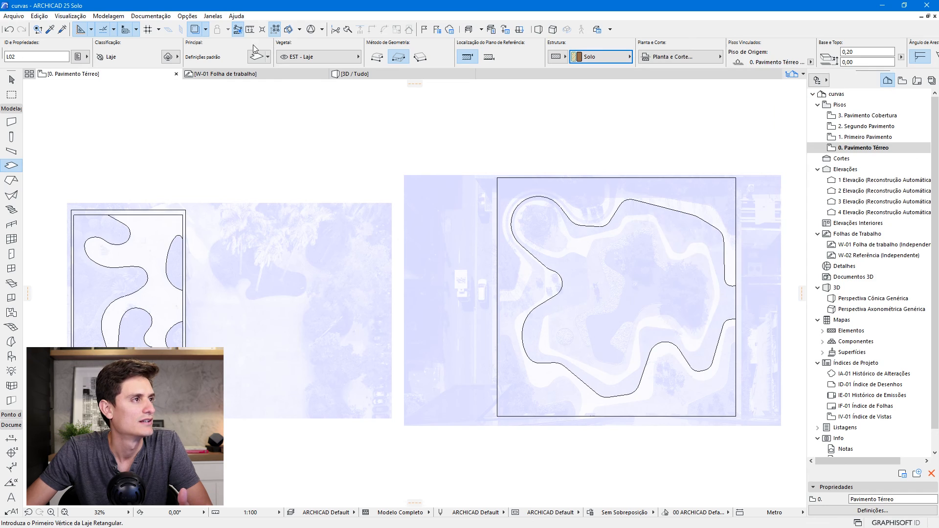
{"action": "left_click", "coordinate": [257, 58]}
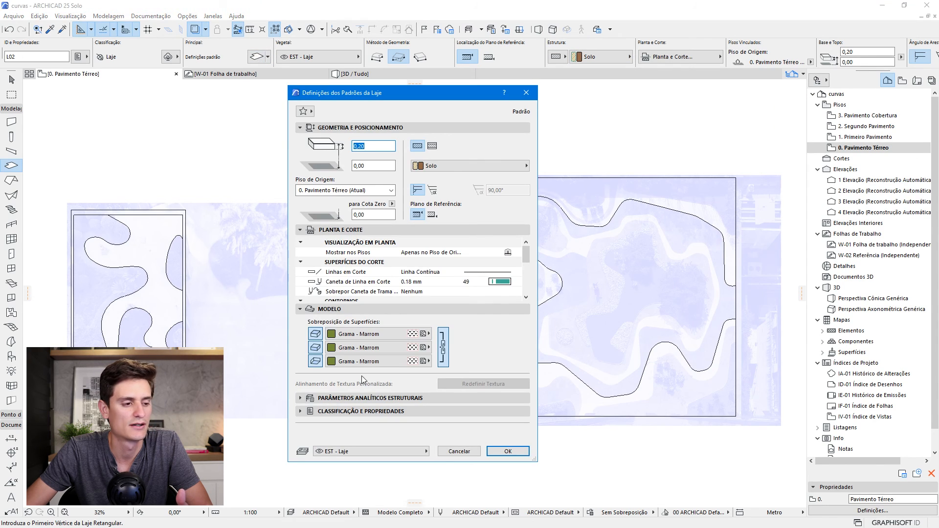
{"action": "left_click", "coordinate": [459, 452]}
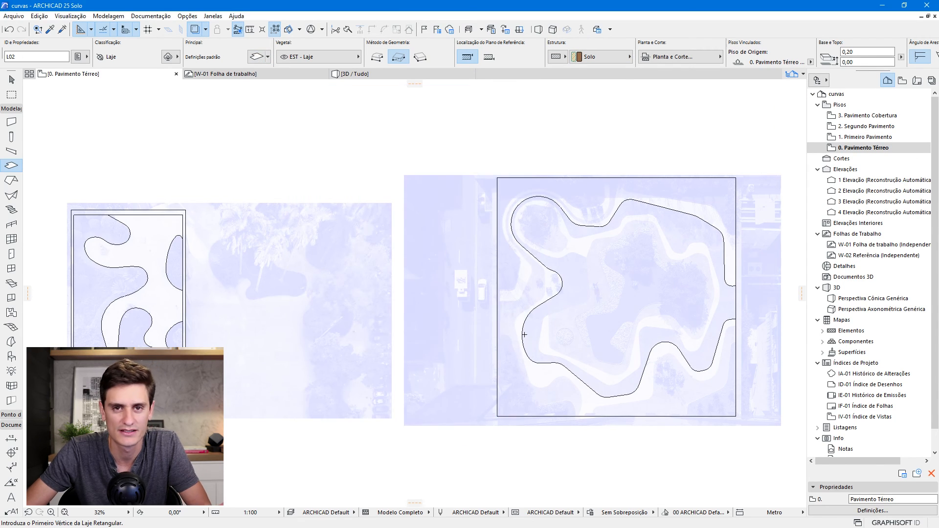
Create Magic Wand slabs from the five planting-bed outlines of the narrow rectangular garden, and view them in 3D.
{"action": "middle_click_drag", "start_coordinate": [248, 319], "coordinate": [415, 287]}
{"action": "scroll", "coordinate": [213, 265], "scroll_direction": "up", "scroll_amount": 4}
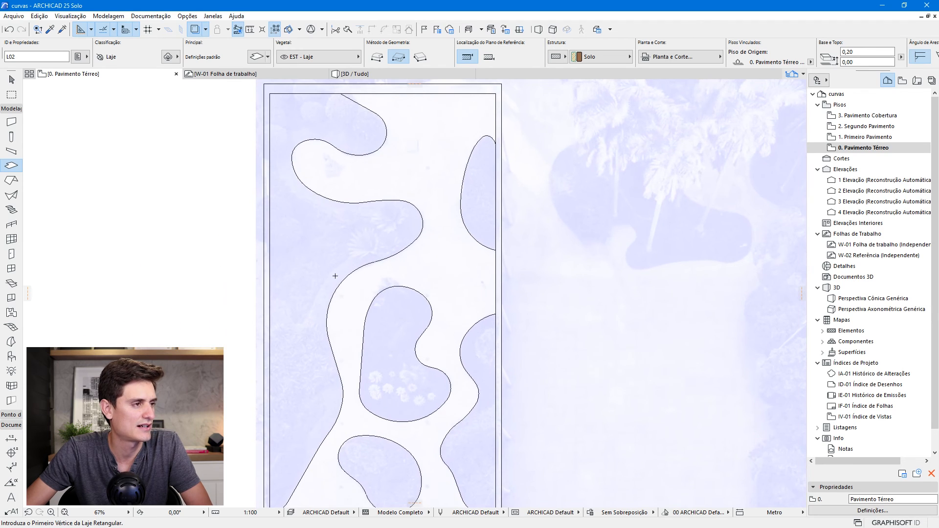
{"action": "key", "text": "space"}
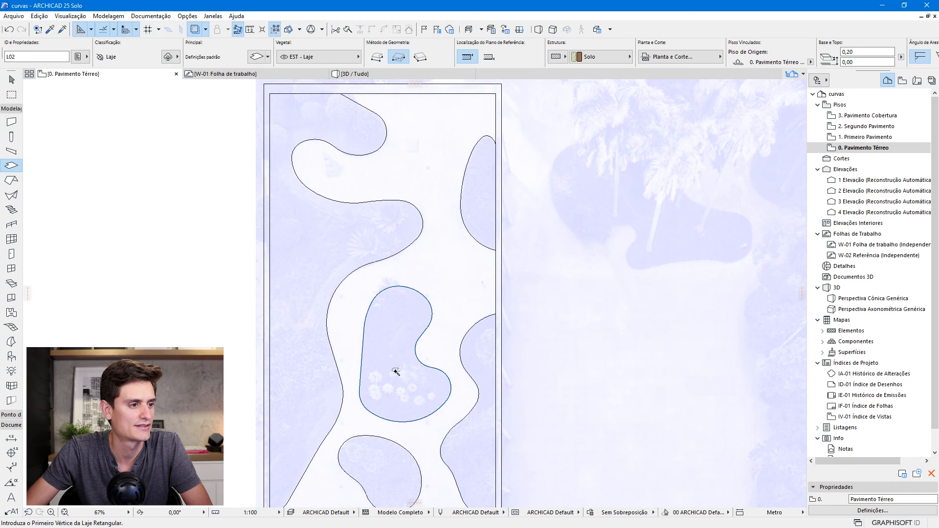
{"action": "left_click", "coordinate": [308, 347]}
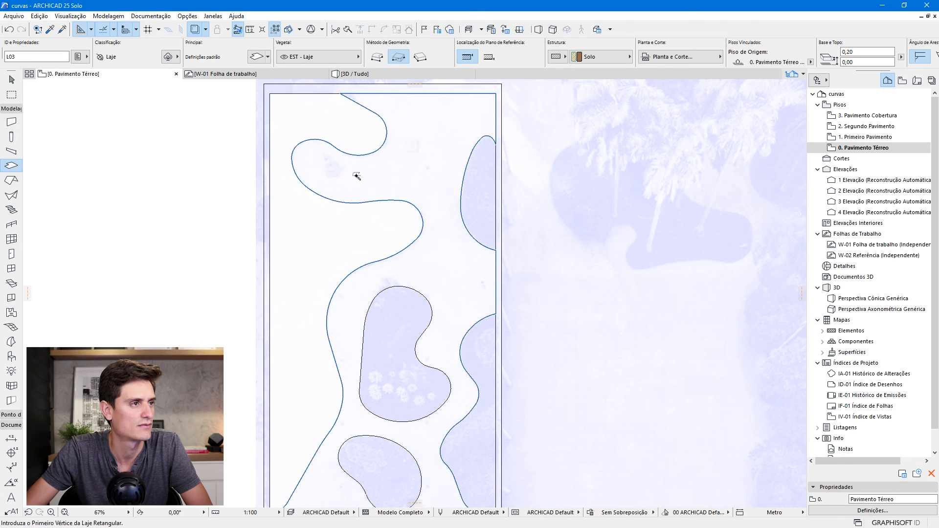
{"action": "left_click", "coordinate": [478, 197]}
{"action": "left_click", "coordinate": [447, 387]}
{"action": "left_click", "coordinate": [467, 425]}
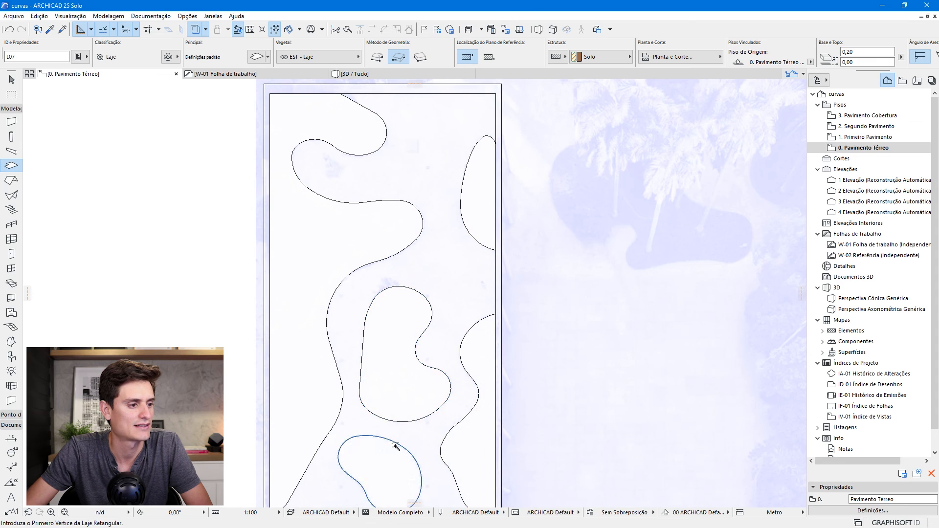
{"action": "left_click", "coordinate": [396, 461]}
{"action": "scroll", "coordinate": [350, 235], "scroll_direction": "down", "scroll_amount": 4}
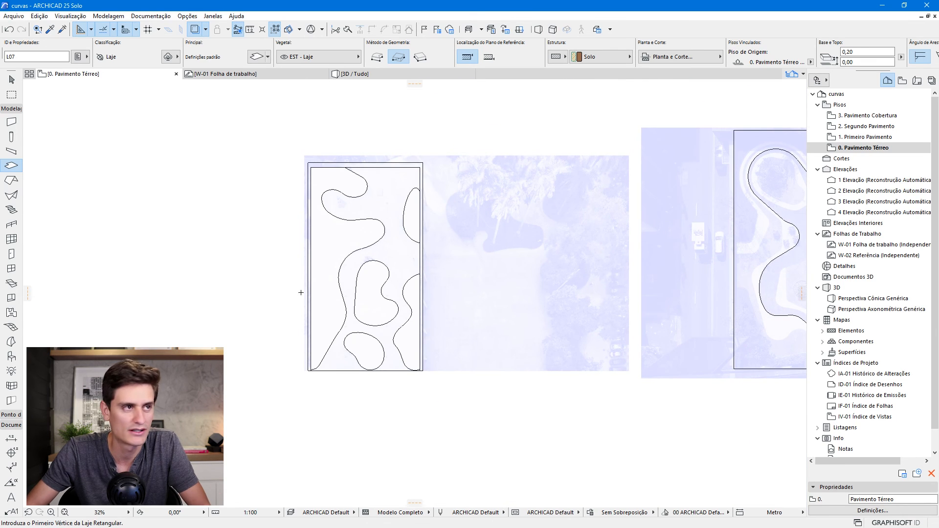
{"action": "left_click", "coordinate": [352, 73]}
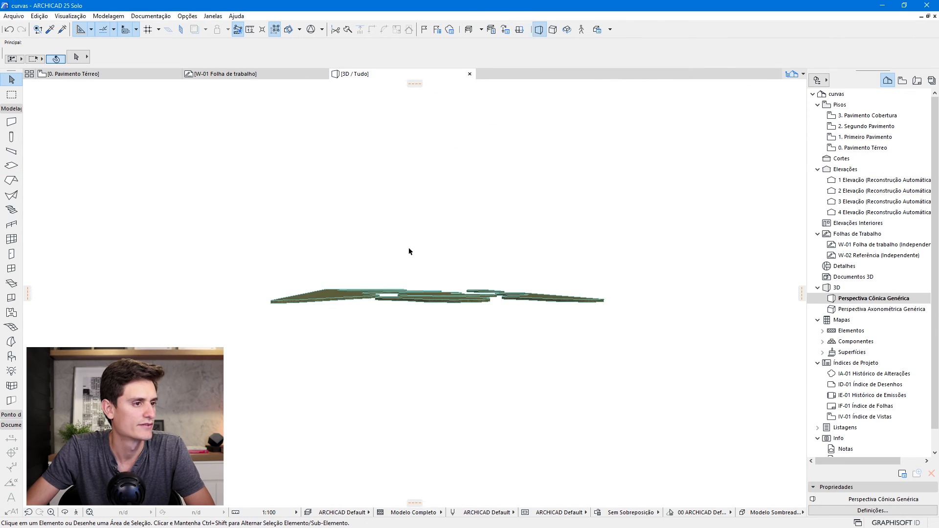
{"action": "middle_click_drag", "start_coordinate": [491, 387], "coordinate": [255, 369], "text": "shift"}
Return to the ground floor plan and load the Alvenaria Superfície Branca favorite for the Wall tool.
{"action": "left_click", "coordinate": [100, 74]}
{"action": "middle_click_drag", "start_coordinate": [601, 255], "coordinate": [415, 262]}
{"action": "left_click", "coordinate": [11, 122]}
{"action": "left_click", "coordinate": [20, 121]}
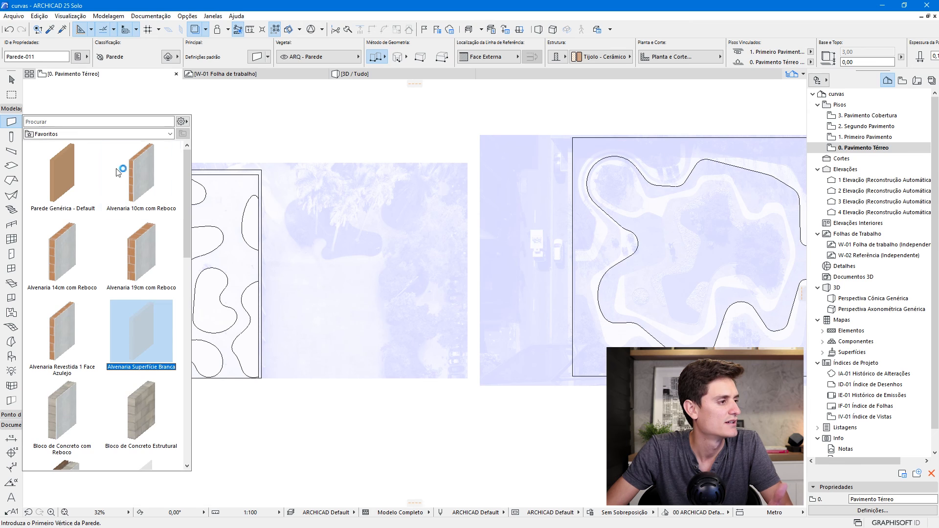
{"action": "double_click", "coordinate": [146, 337]}
Generate walls with the Magic Wand along the continuous curved path outline inside the large square garden.
{"action": "middle_click_drag", "start_coordinate": [585, 267], "coordinate": [327, 305]}
{"action": "scroll", "coordinate": [356, 223], "scroll_direction": "up", "scroll_amount": 2}
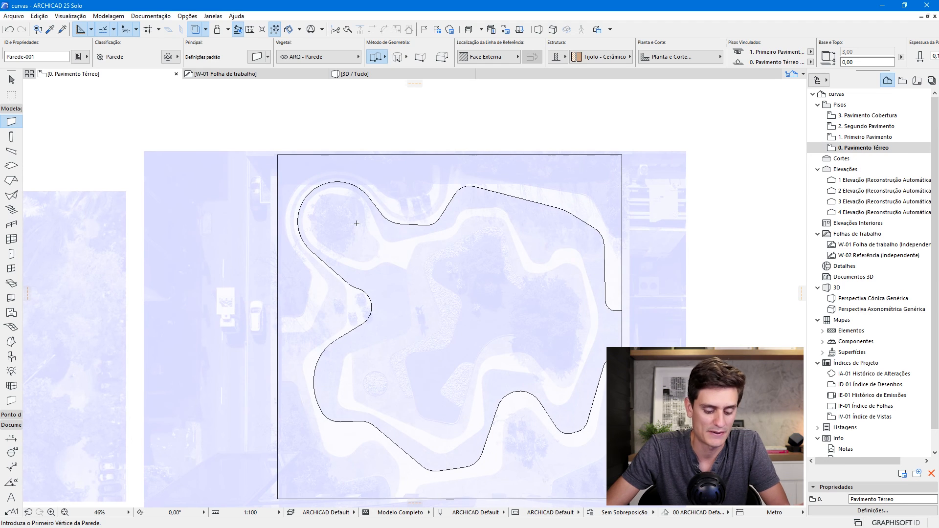
{"action": "left_click", "coordinate": [357, 192]}
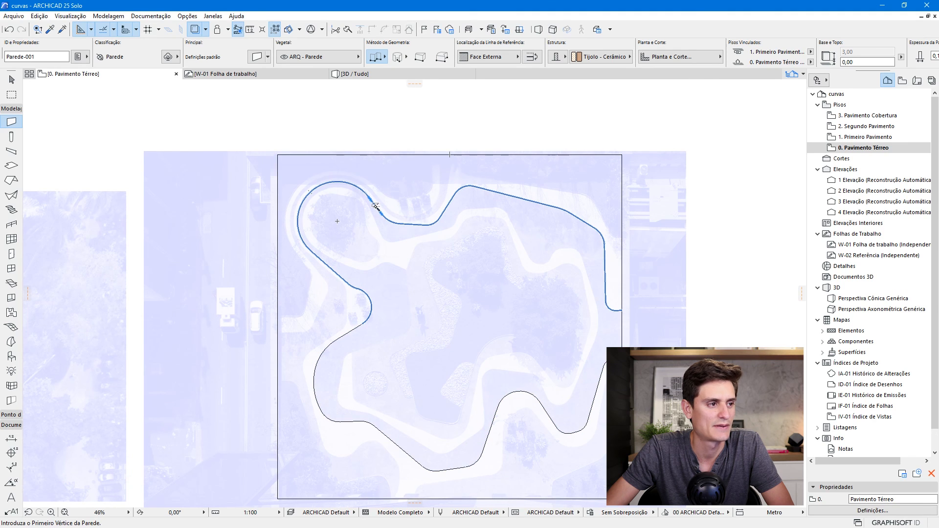
{"action": "left_click", "coordinate": [362, 275]}
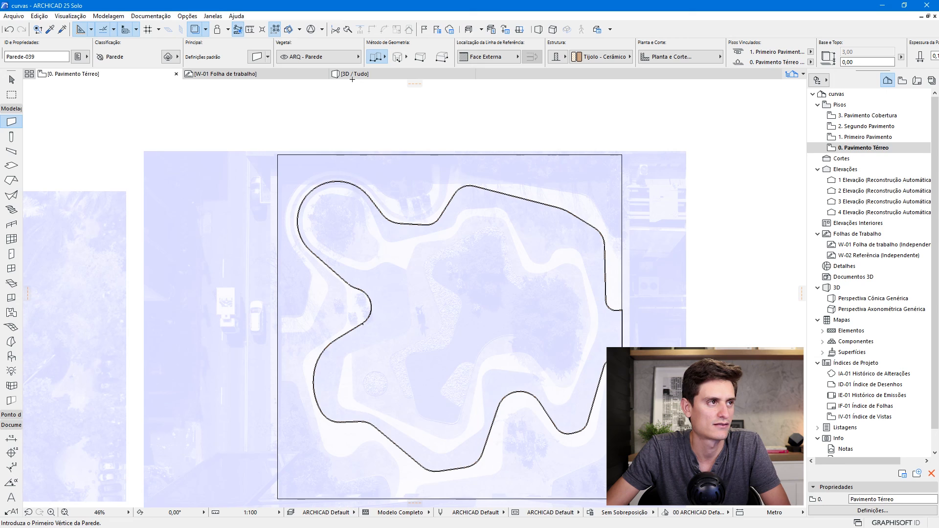
Fit the whole model in the 3D view and examine the curved walls.
{"action": "left_click", "coordinate": [352, 77]}
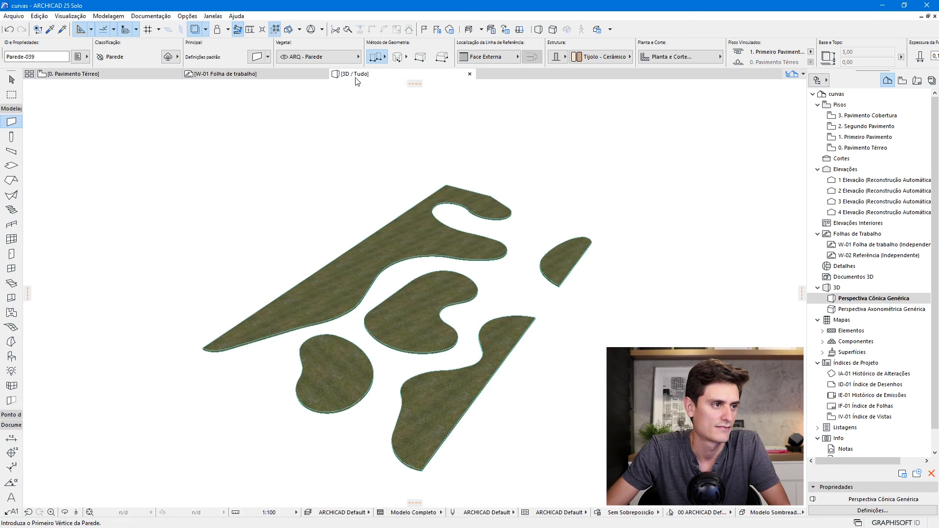
{"action": "left_click", "coordinate": [91, 512]}
{"action": "scroll", "coordinate": [467, 232], "scroll_direction": "up", "scroll_amount": 3}
{"action": "middle_click_drag", "start_coordinate": [466, 245], "coordinate": [430, 320], "text": "shift"}
{"action": "middle_click_drag", "start_coordinate": [539, 387], "coordinate": [380, 264]}
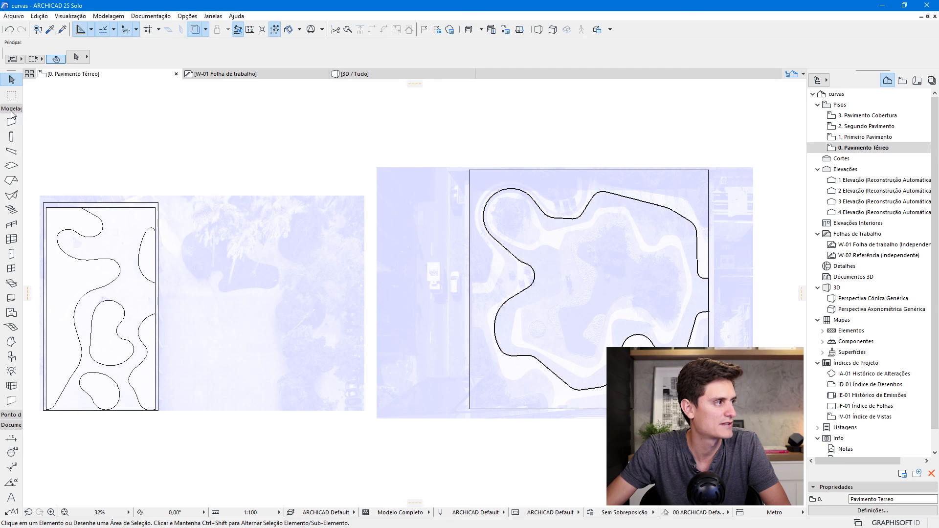
Select all lines, arcs and polylines of both garden tracings on the ground floor plan.
{"action": "left_click", "coordinate": [12, 109]}
{"action": "left_click", "coordinate": [11, 319]}
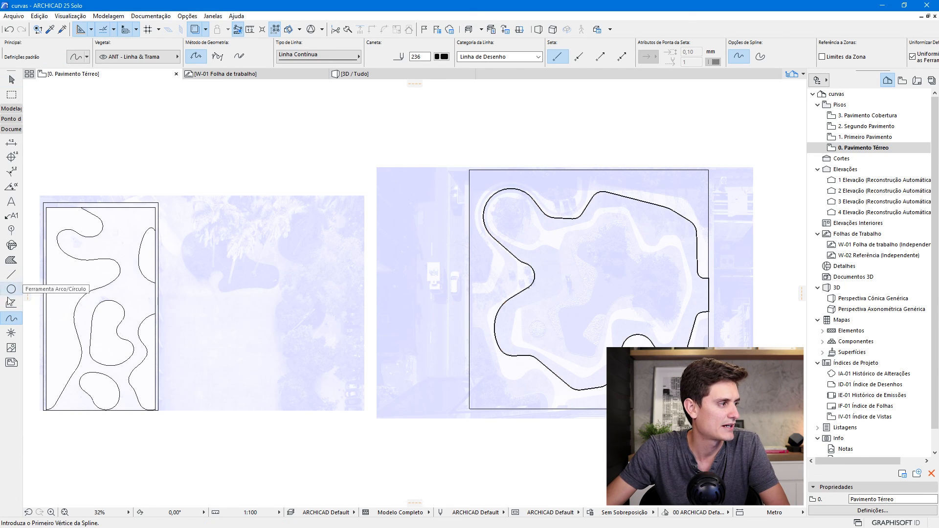
{"action": "left_click", "coordinate": [10, 277]}
{"action": "key", "text": "ctrl+a"}
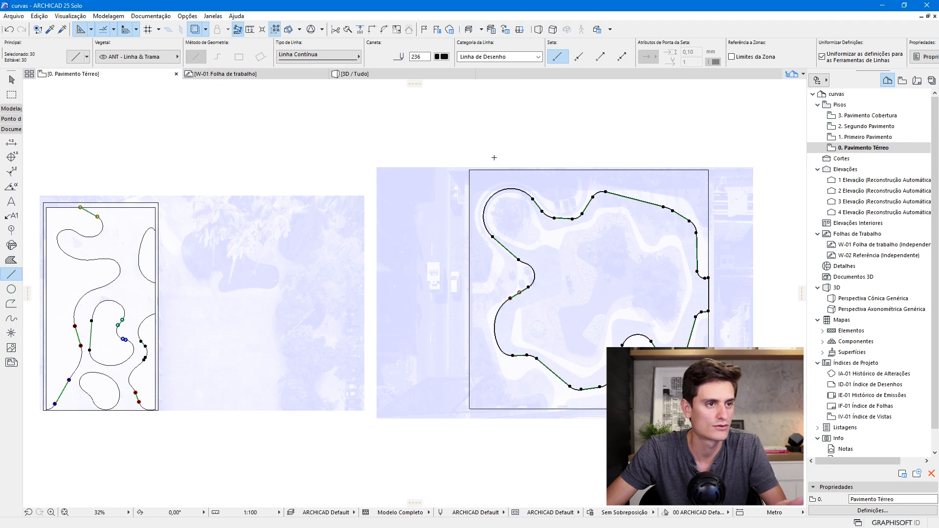
{"action": "left_click", "coordinate": [9, 290]}
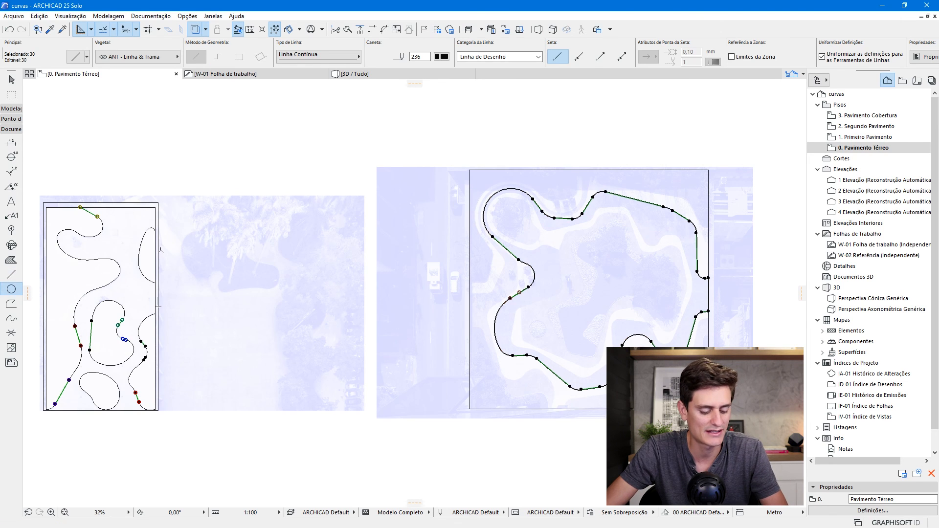
{"action": "left_click", "coordinate": [11, 305]}
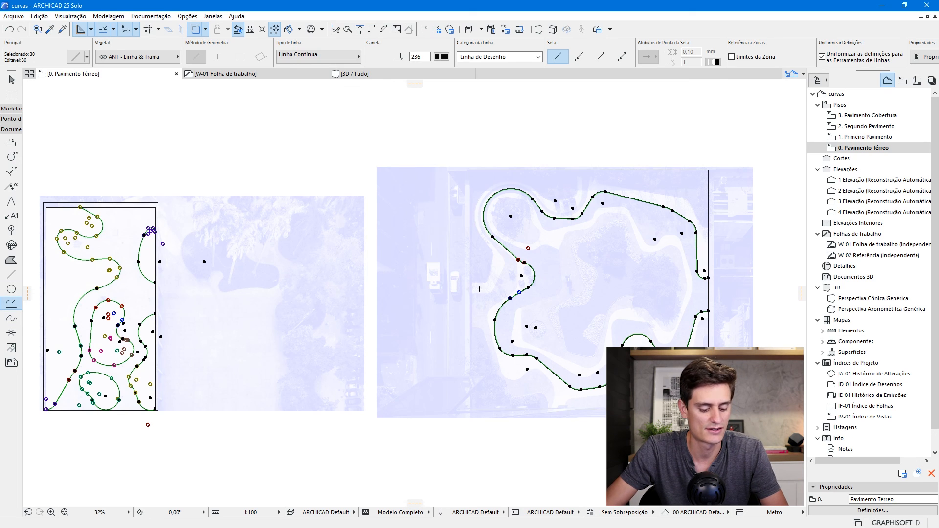
{"action": "key", "text": "ctrl+a"}
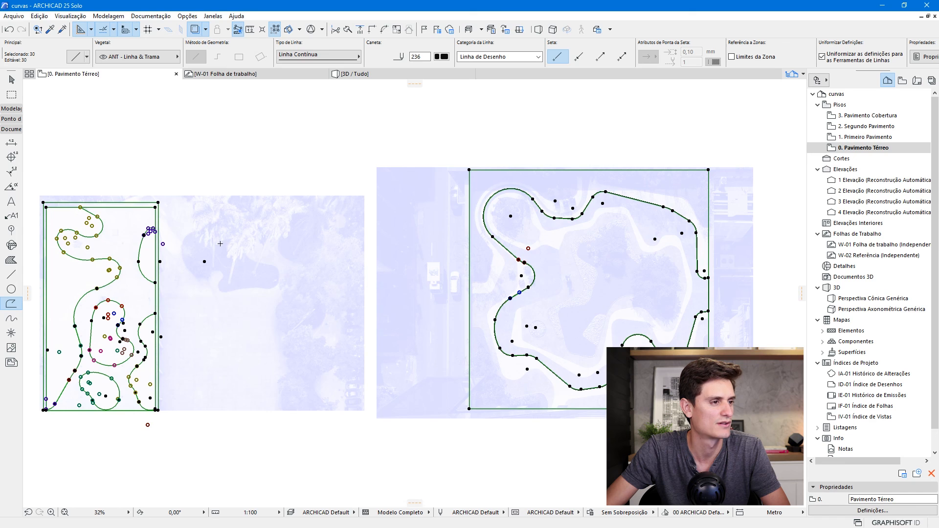
{"action": "middle_click_drag", "start_coordinate": [256, 243], "coordinate": [311, 233]}
{"action": "key", "text": "Escape"}
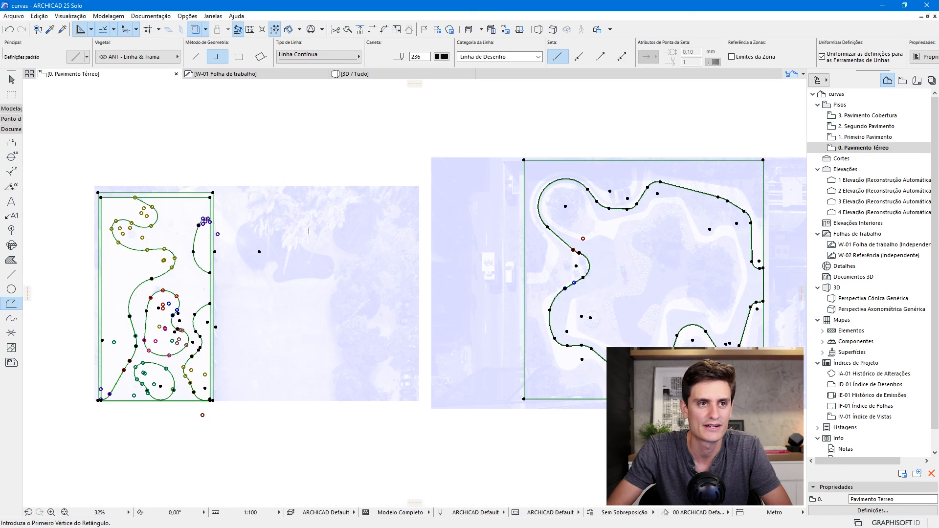